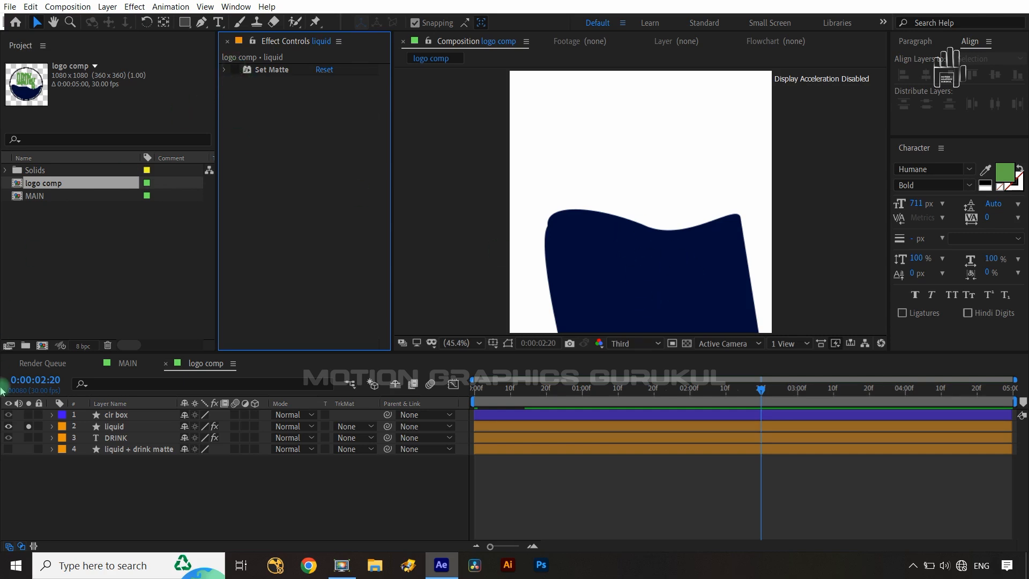
Enable the liquid layer's Set Matte effect, temporarily showing and soloing the liquid + drink matte layer, and hide the matte layer again.
{"action": "left_click", "coordinate": [8, 448]}
{"action": "left_click", "coordinate": [333, 410]}
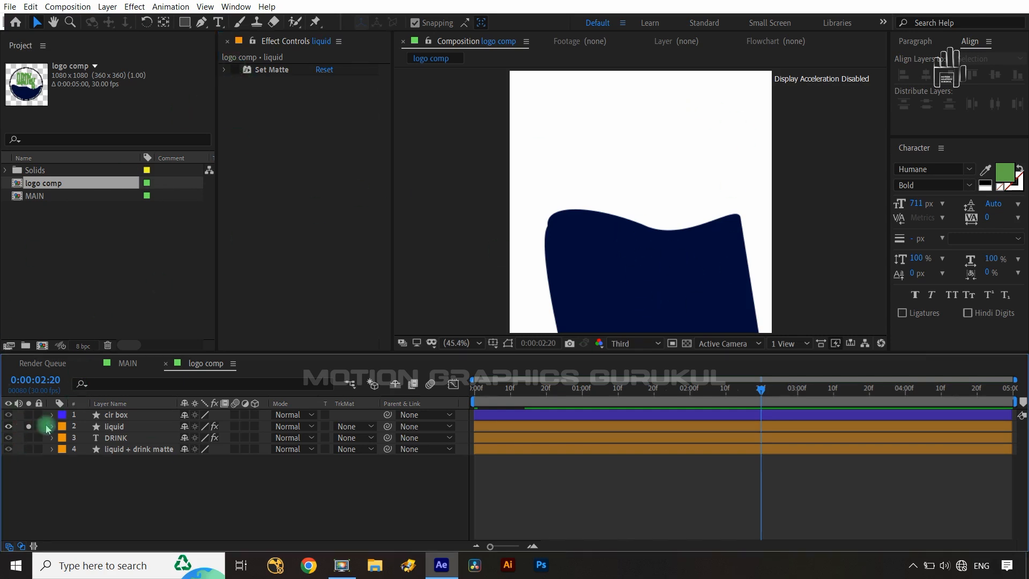
{"action": "left_click", "coordinate": [28, 449]}
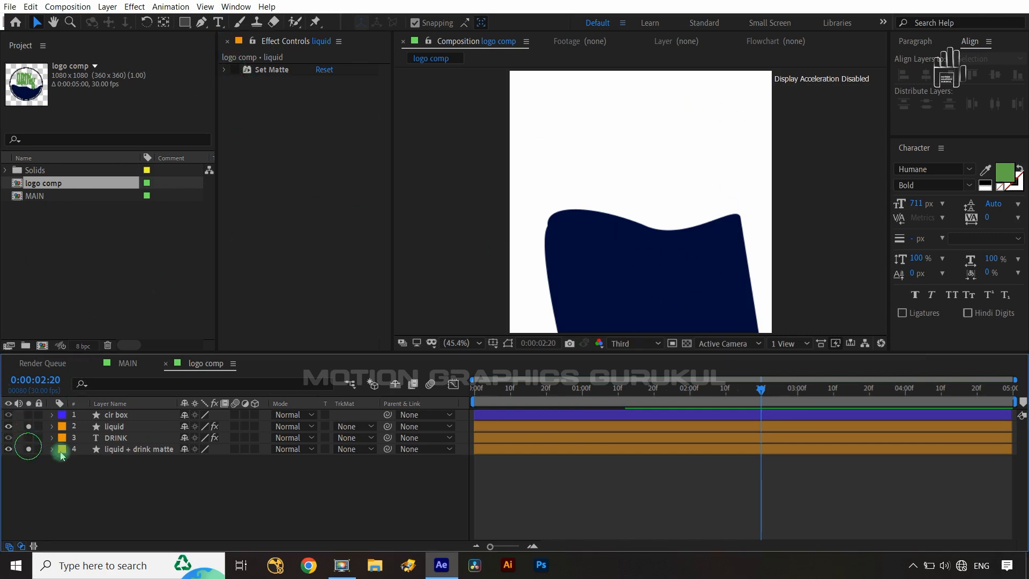
{"action": "left_click", "coordinate": [241, 72]}
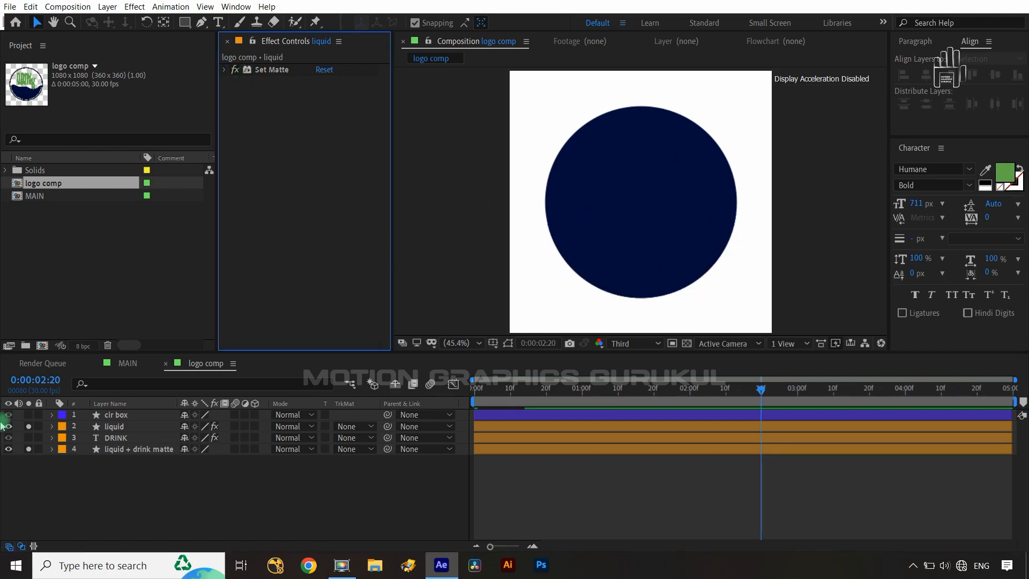
{"action": "left_click", "coordinate": [8, 449]}
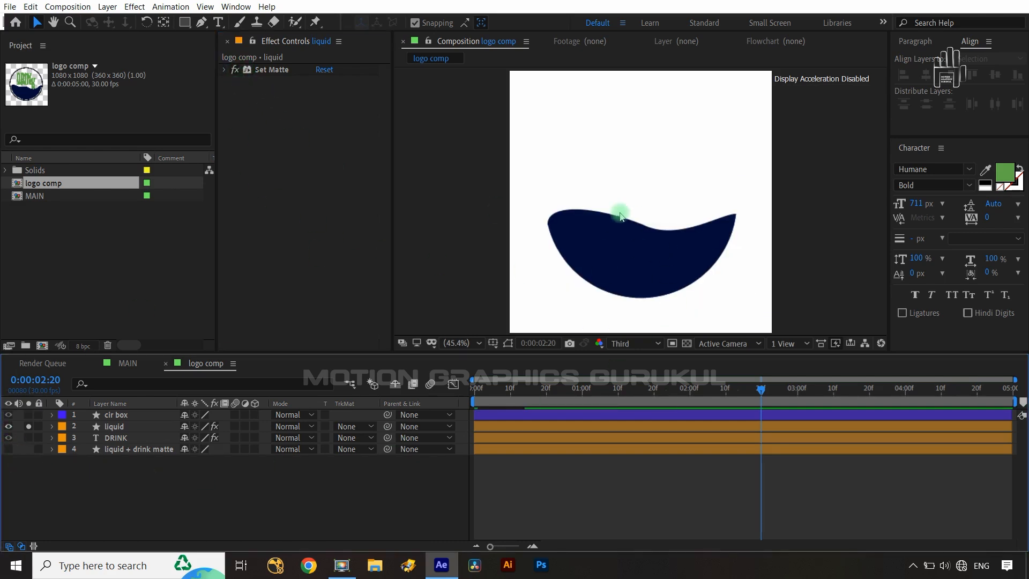
Solo the DRINK layer and examine the effects applied to the liquid, DRINK and liquid + drink matte layers.
{"action": "left_click", "coordinate": [124, 437]}
{"action": "left_click", "coordinate": [28, 437]}
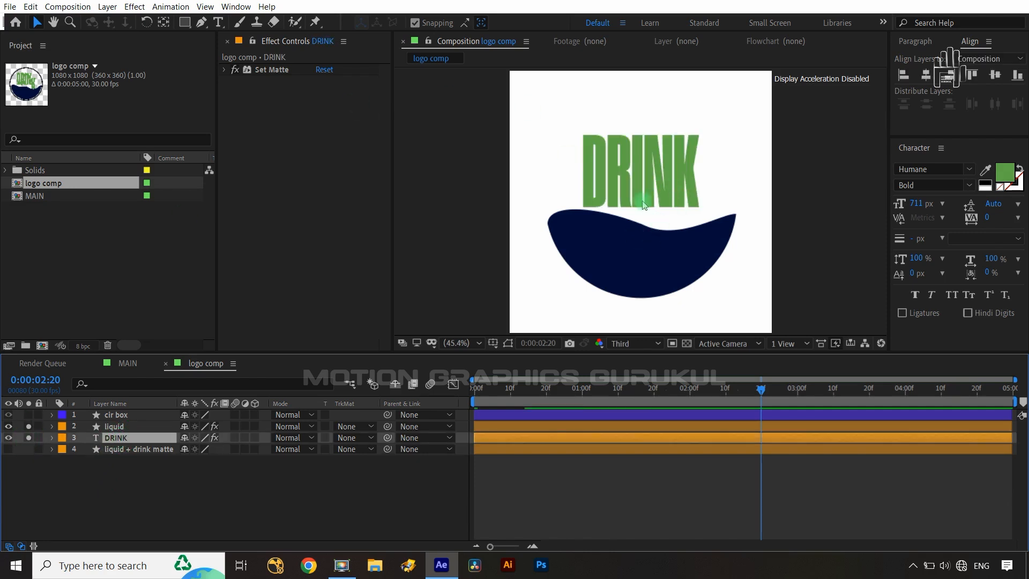
{"action": "left_click", "coordinate": [143, 426]}
{"action": "left_click", "coordinate": [136, 440]}
{"action": "left_click", "coordinate": [278, 76]}
{"action": "left_click", "coordinate": [127, 454]}
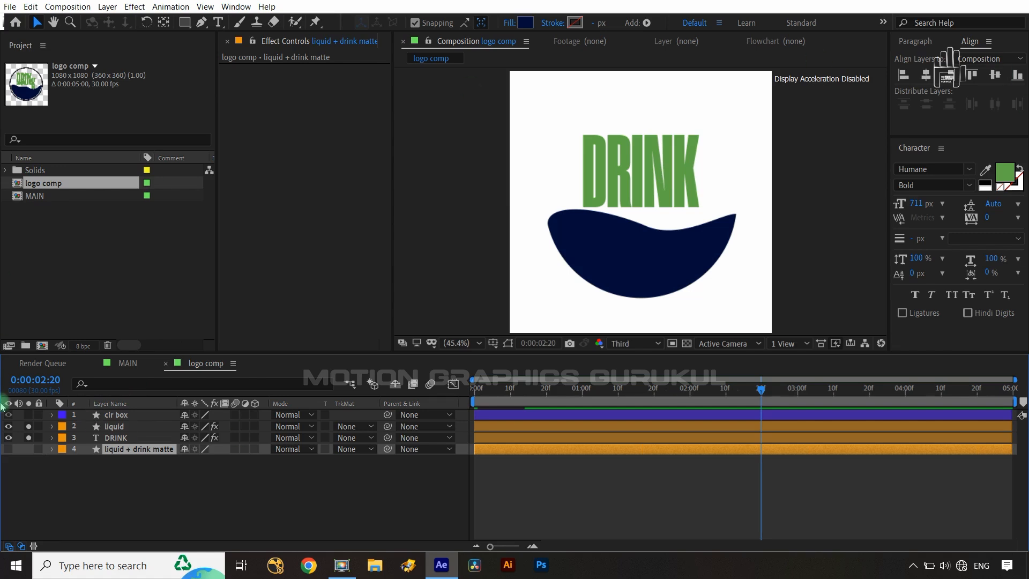
Turn off solo on the DRINK and liquid layers and deselect all layers.
{"action": "left_click", "coordinate": [30, 437]}
{"action": "left_click", "coordinate": [28, 426]}
{"action": "left_click", "coordinate": [65, 477]}
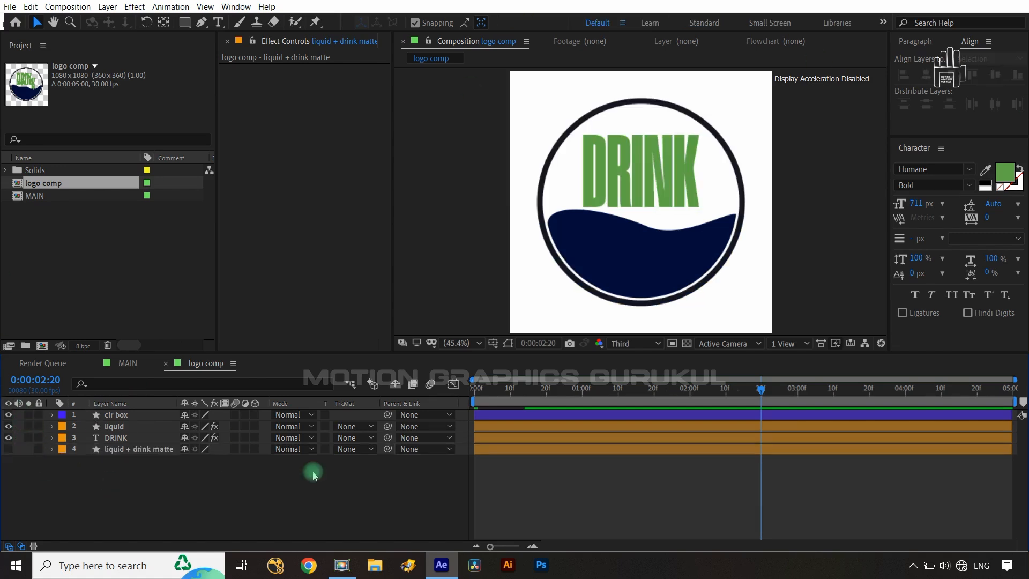
Add keyframes for the liquid layer's current Y Position at 0:00:00:00 and 0:00:00:20.
{"action": "left_click_drag", "start_coordinate": [761, 393], "coordinate": [474, 393]}
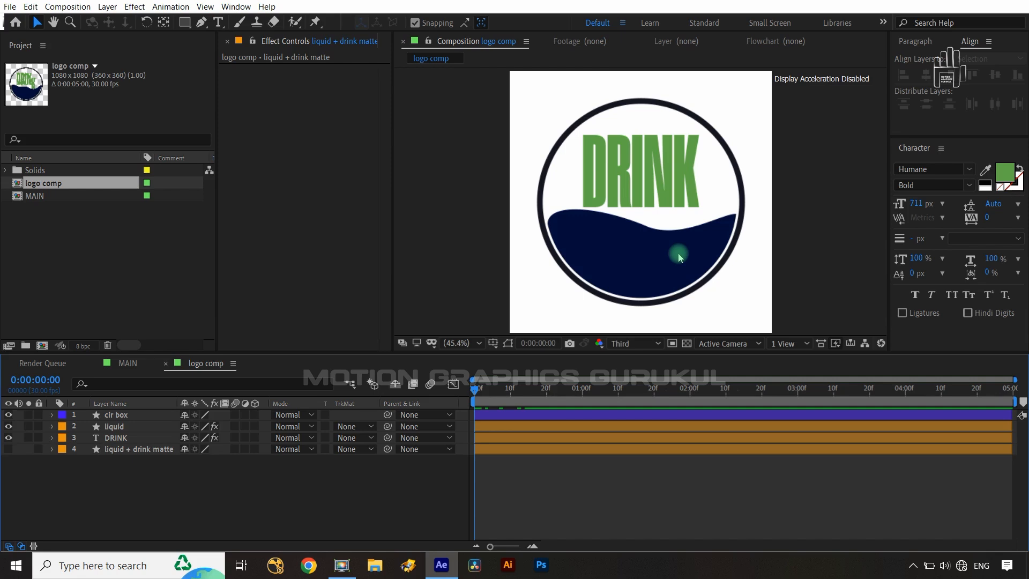
{"action": "left_click", "coordinate": [115, 426]}
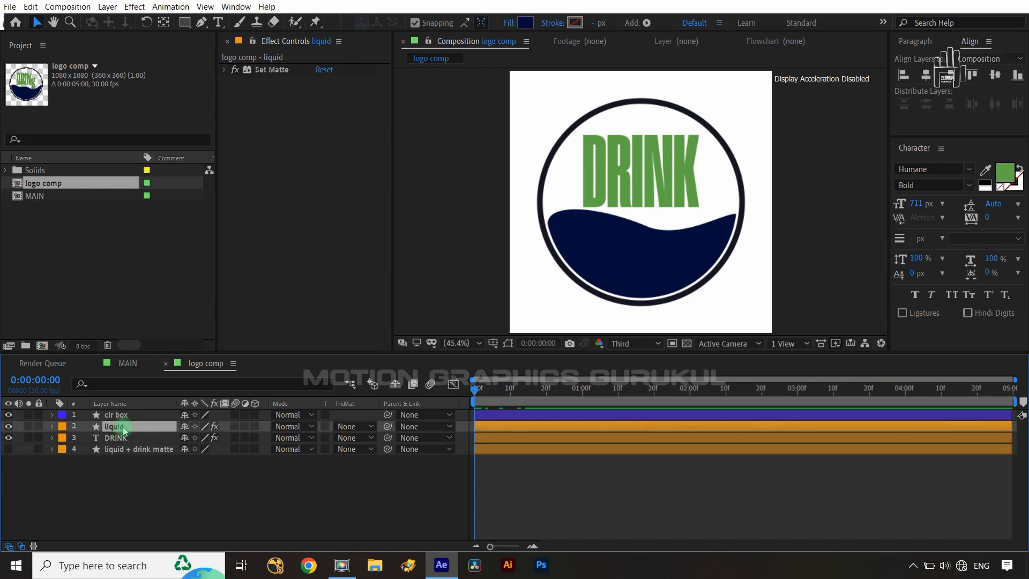
{"action": "key", "text": "p"}
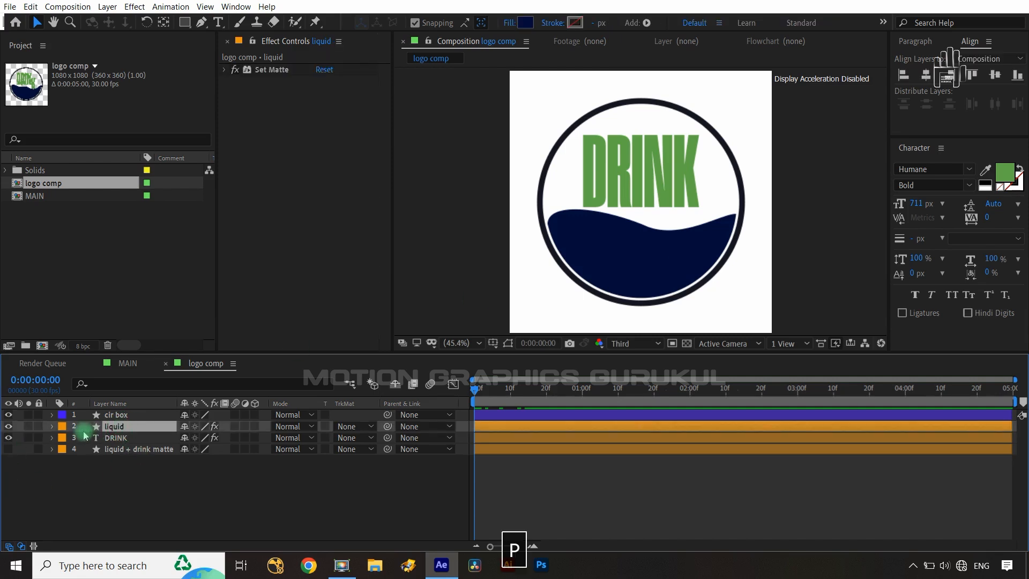
{"action": "left_click", "coordinate": [113, 462]}
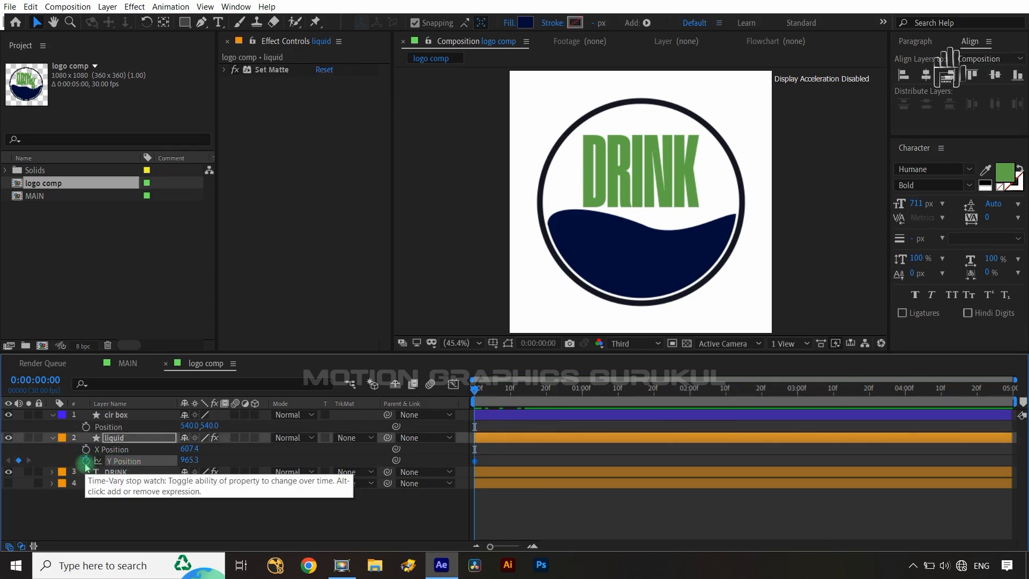
{"action": "key", "text": "shift+Page_Down"}
{"action": "key", "text": "shift+Page_Down"}
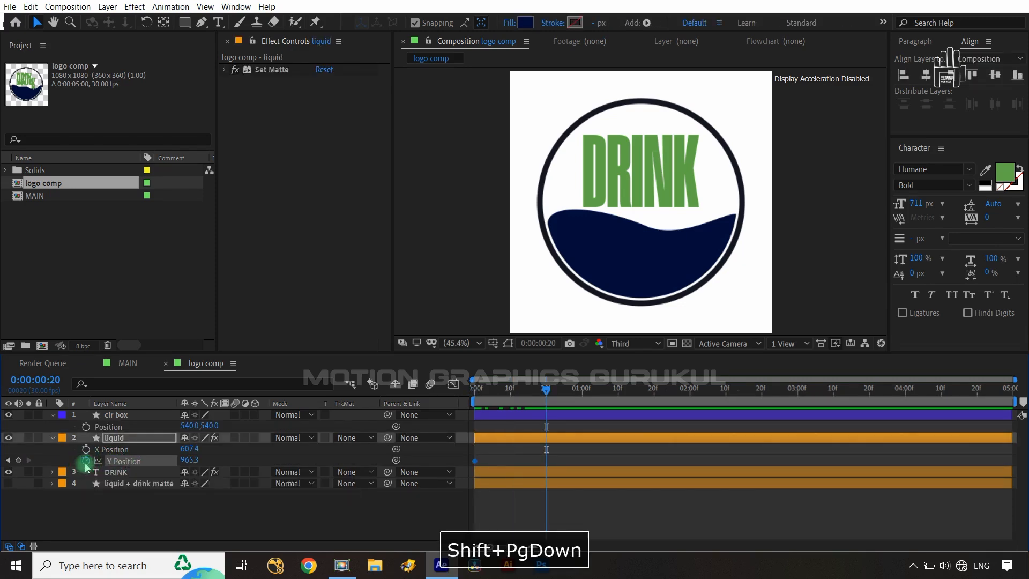
{"action": "left_click", "coordinate": [19, 459]}
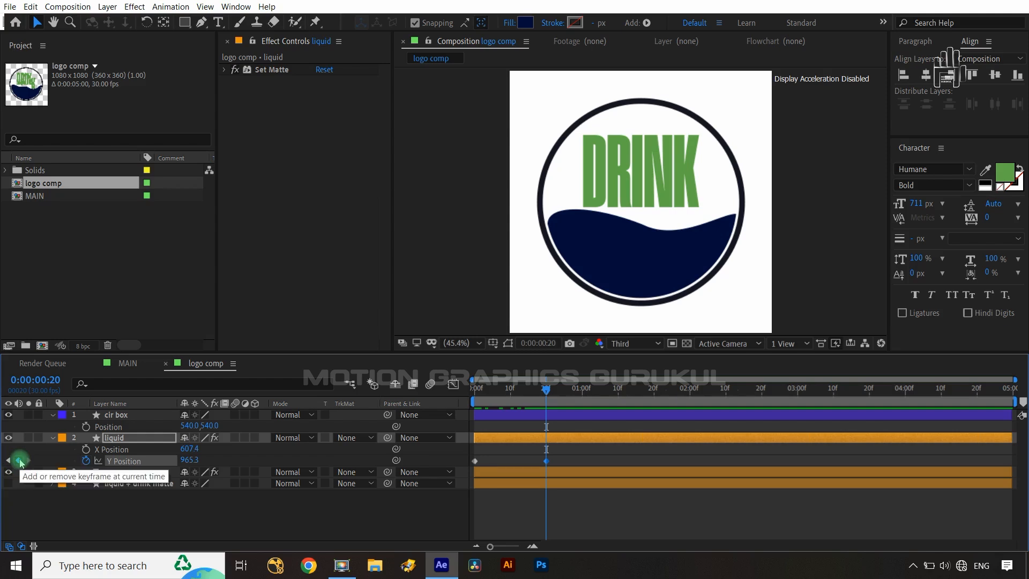
{"action": "left_click", "coordinate": [315, 511]}
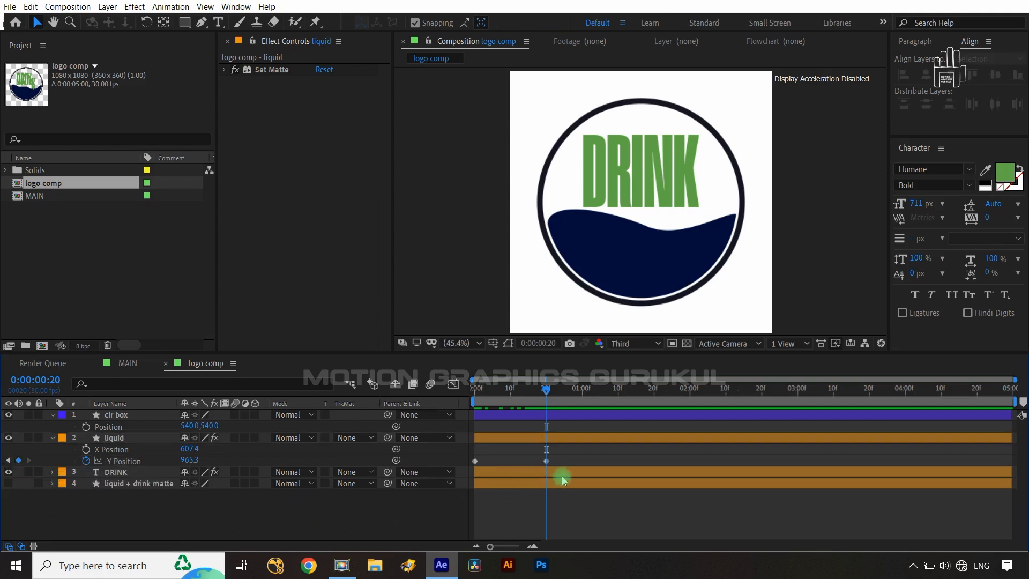
Lower the liquid to Y Position 1367.3 at 0:00:00:00 and apply Easy Ease to both Y Position keyframes.
{"action": "key", "text": "Home"}
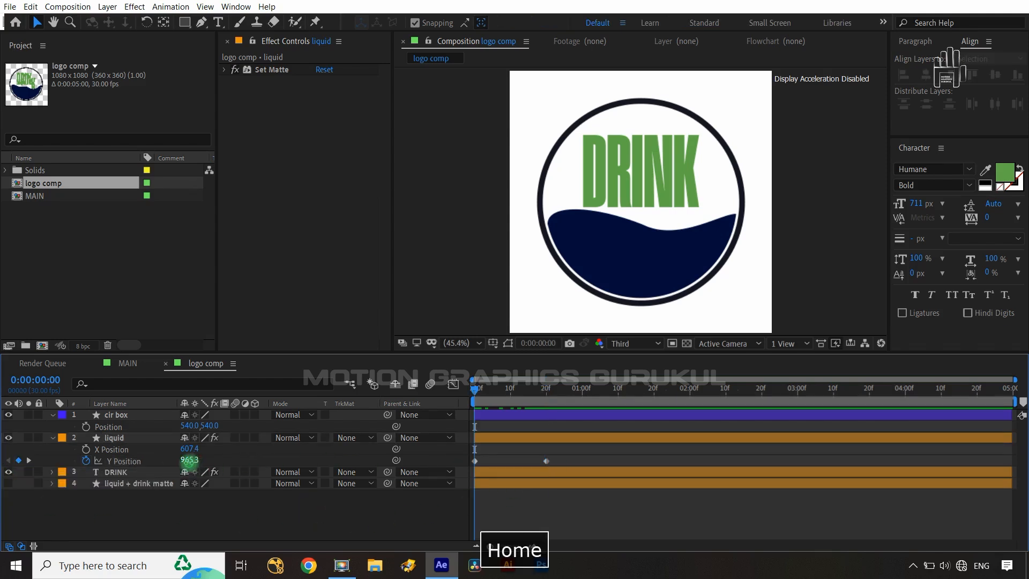
{"action": "left_click", "coordinate": [179, 461]}
{"action": "left_click_drag", "start_coordinate": [395, 459], "coordinate": [449, 456]}
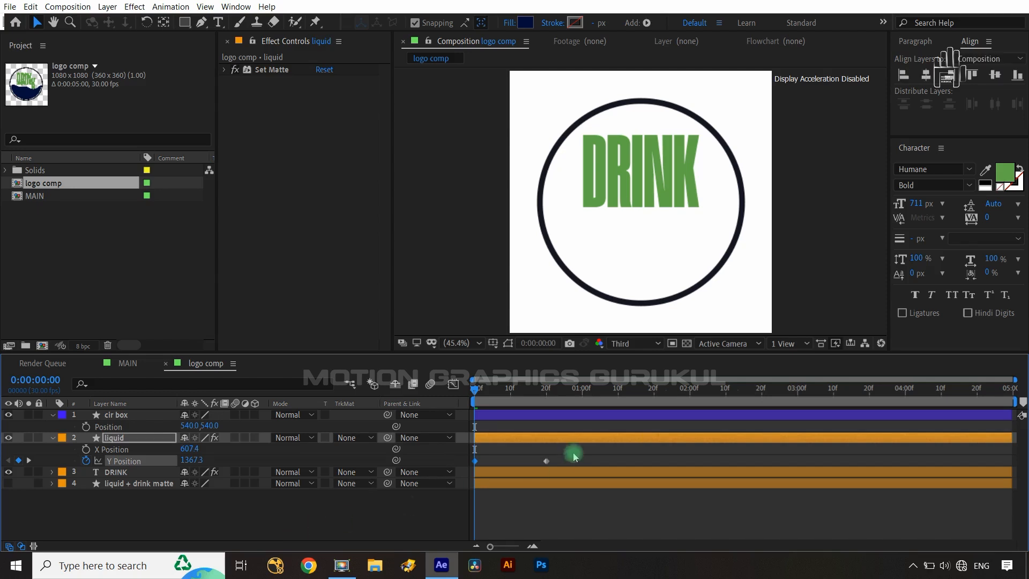
{"action": "left_click_drag", "start_coordinate": [576, 453], "coordinate": [453, 470]}
{"action": "key", "text": "F9"}
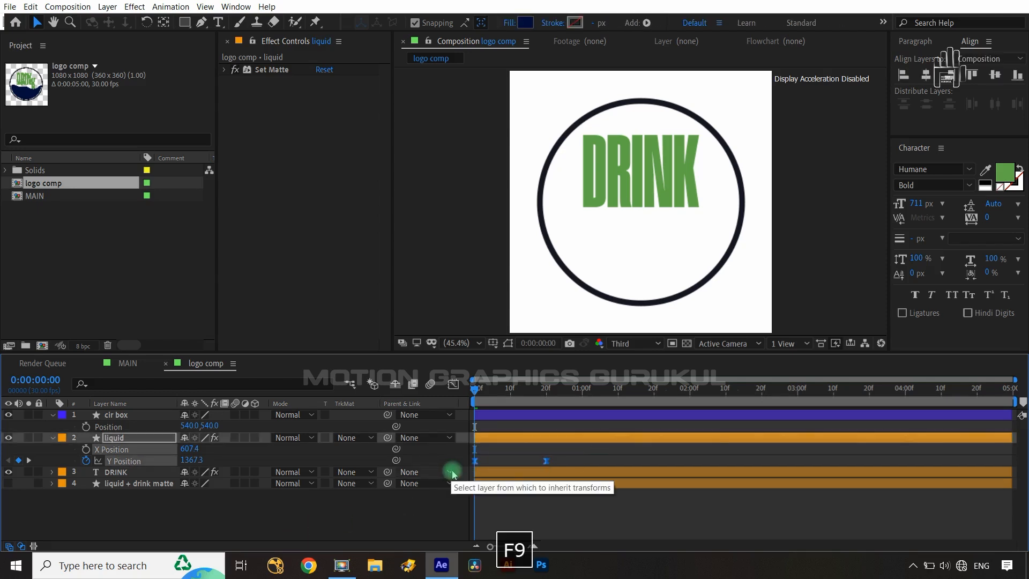
Reshape the liquid's Y Position value curve in the Graph Editor for a steep start and a long, gradual slowdown.
{"action": "left_click", "coordinate": [453, 385]}
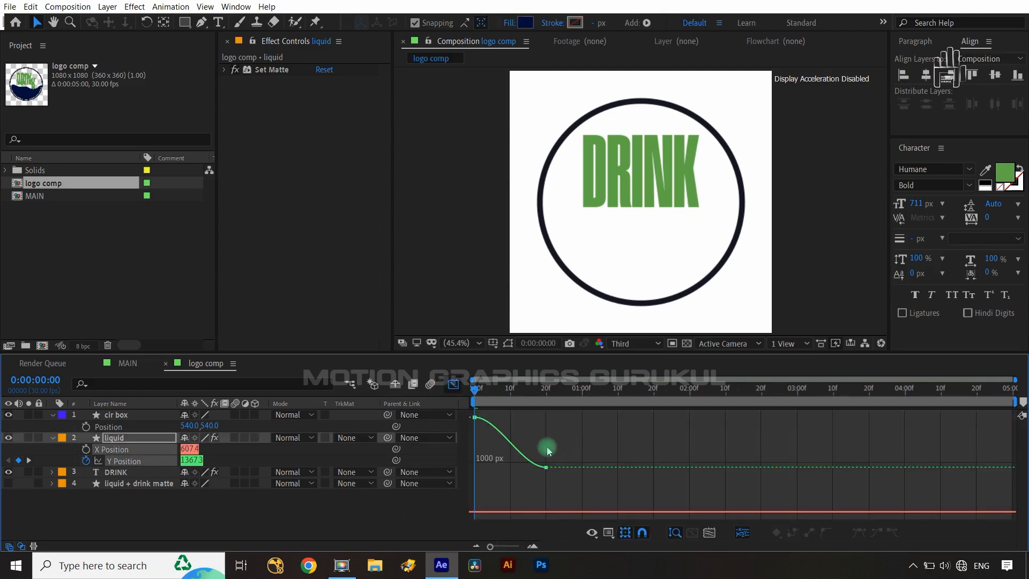
{"action": "left_click", "coordinate": [129, 460]}
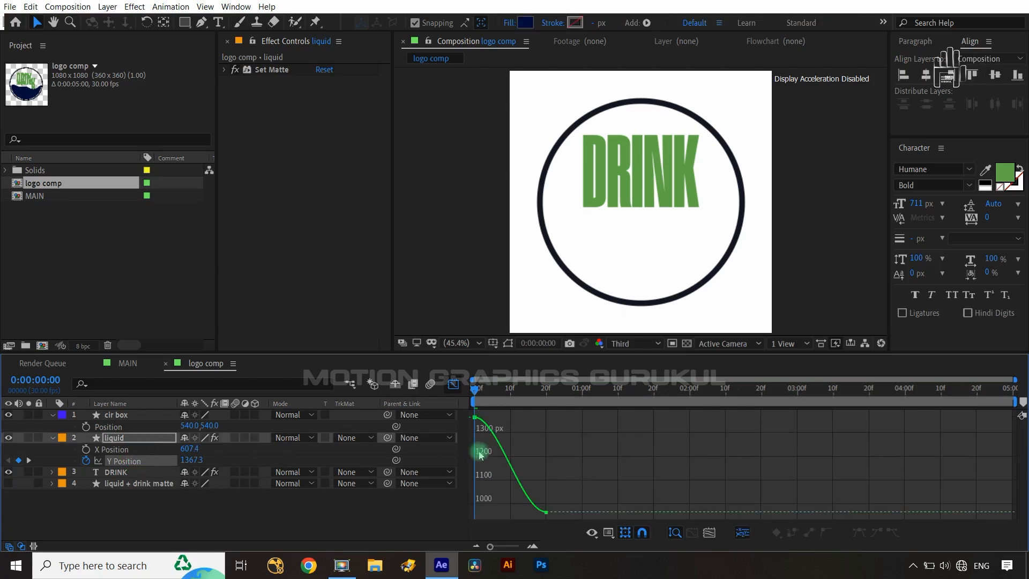
{"action": "left_click_drag", "start_coordinate": [497, 419], "coordinate": [440, 454]}
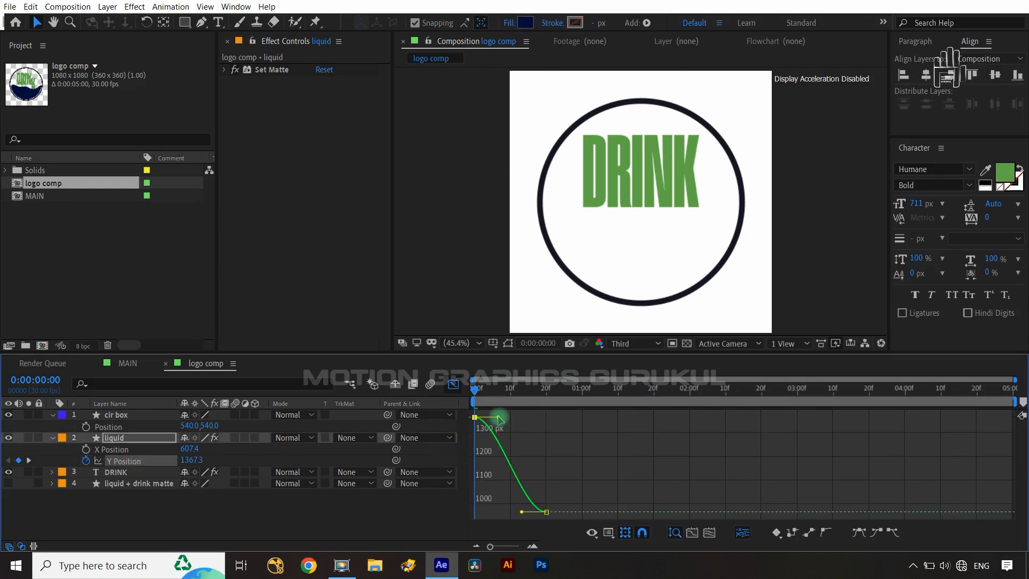
{"action": "left_click_drag", "start_coordinate": [498, 418], "coordinate": [469, 478]}
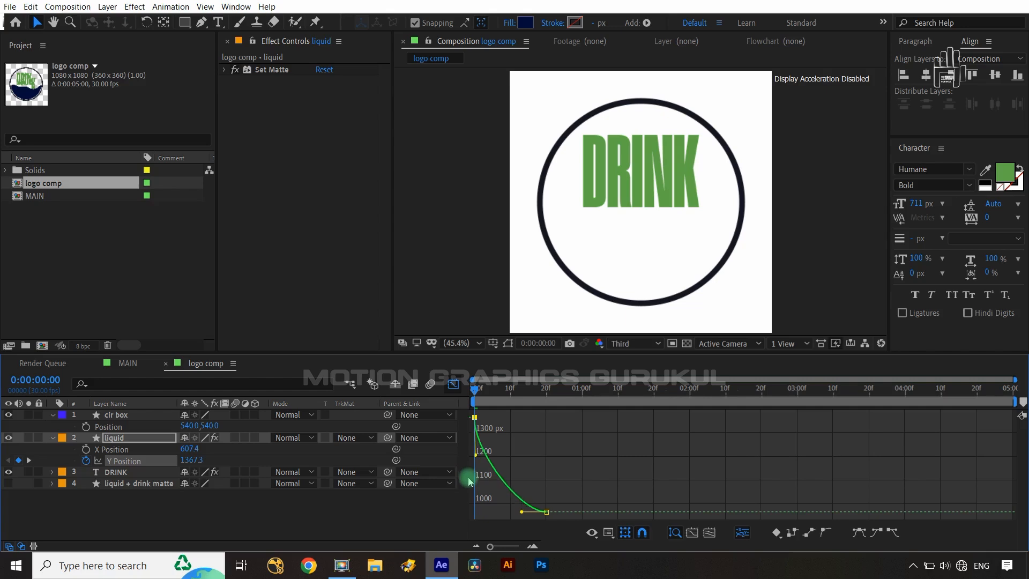
{"action": "left_click_drag", "start_coordinate": [559, 494], "coordinate": [507, 512]}
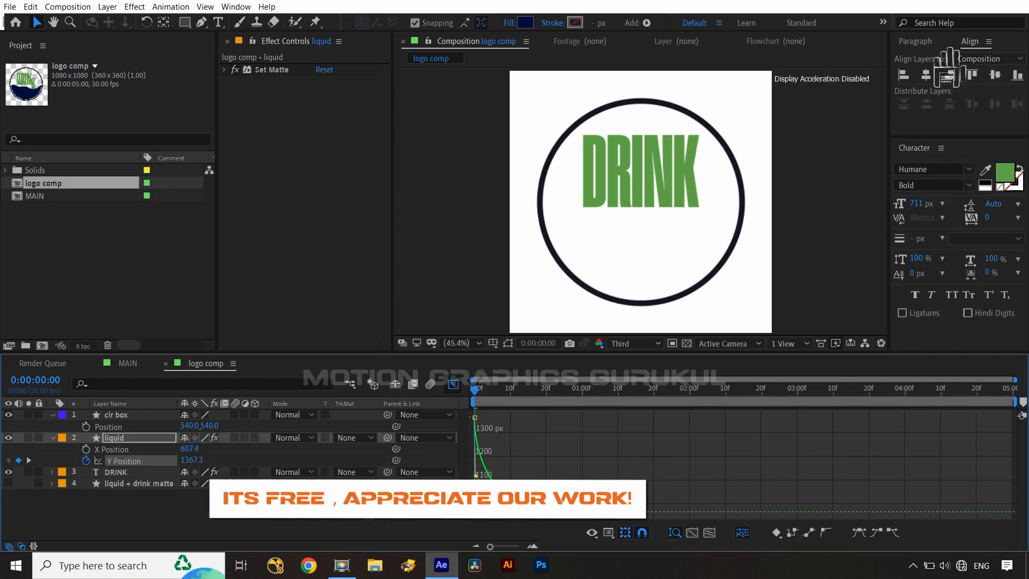
{"action": "key", "text": "shift+F3"}
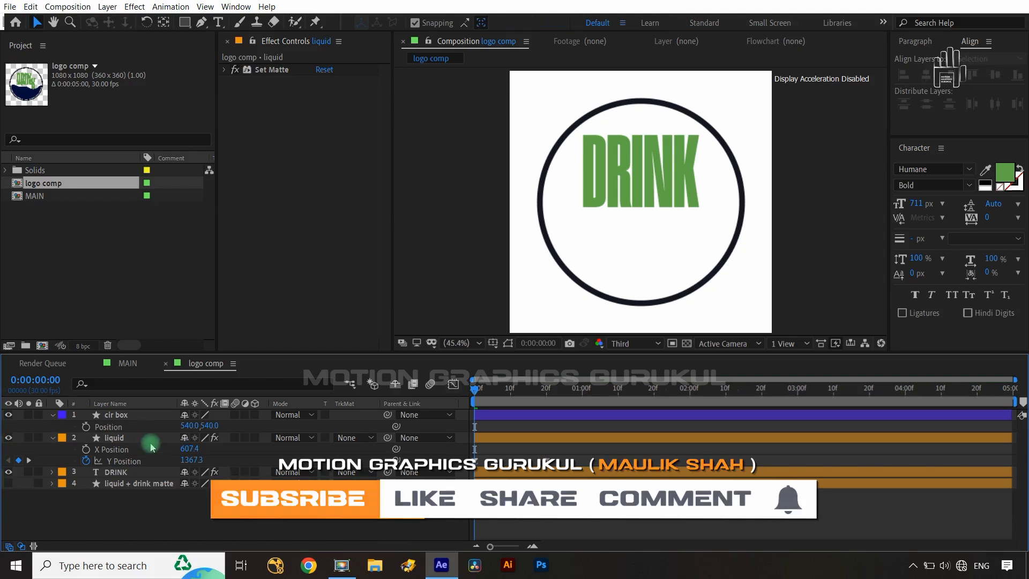
Apply the Wave Warp distortion to the liquid layer at 0:00:00:10 and move Set Matte below it in the effect order.
{"action": "left_click", "coordinate": [146, 439]}
{"action": "left_click_drag", "start_coordinate": [476, 395], "coordinate": [511, 395]}
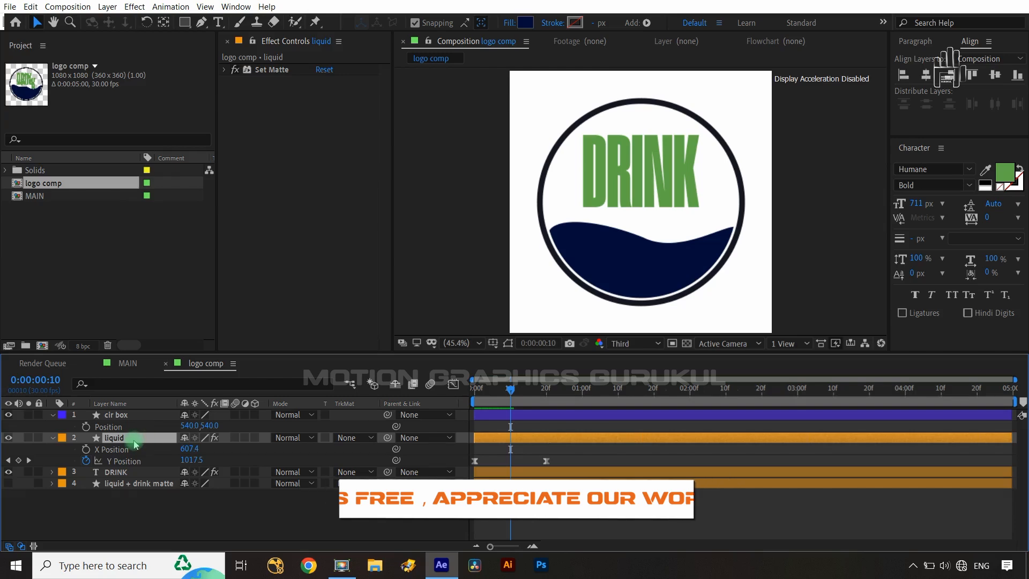
{"action": "left_click", "coordinate": [135, 7]}
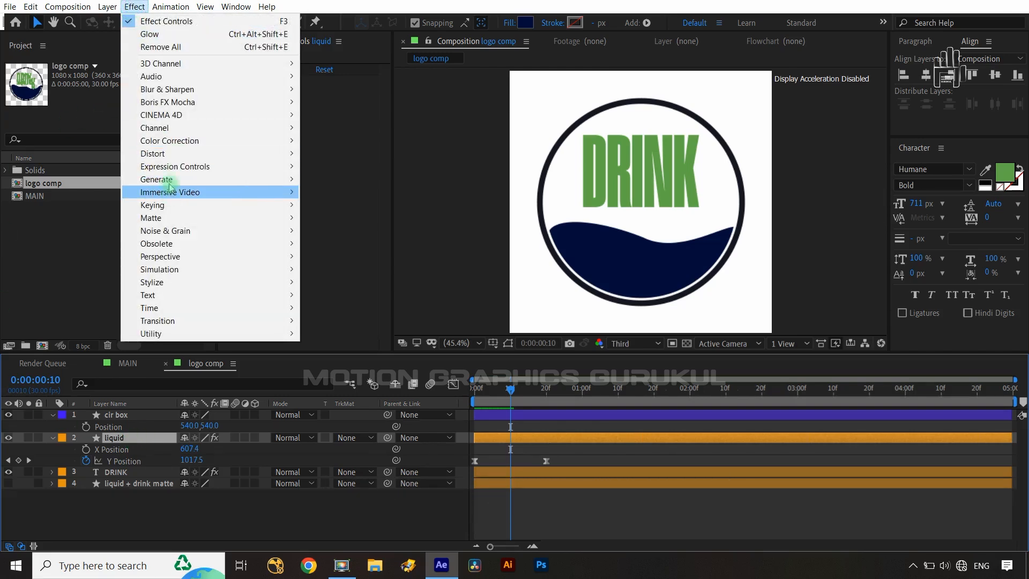
{"action": "mouse_move", "coordinate": [165, 155]}
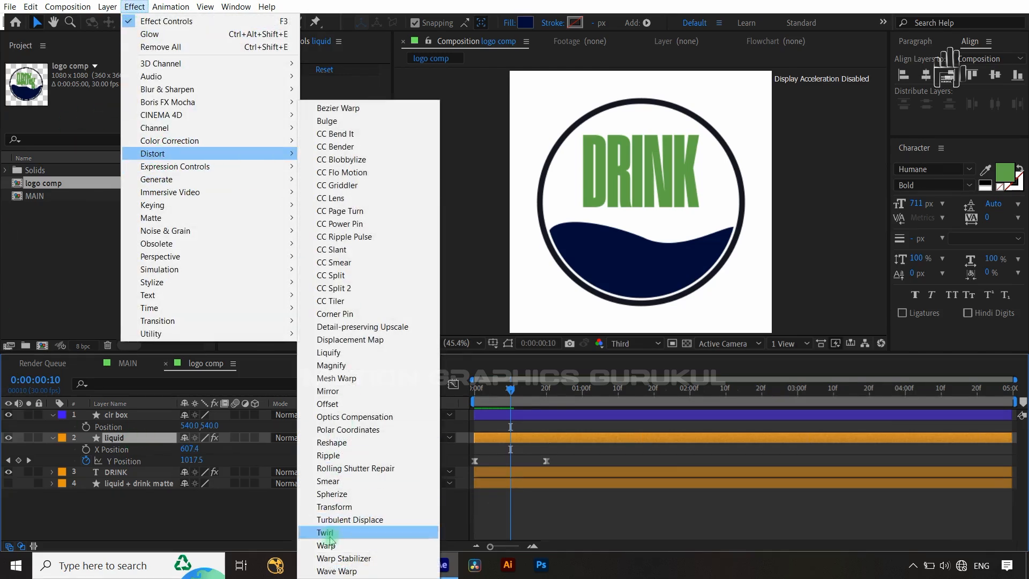
{"action": "left_click", "coordinate": [333, 571]}
{"action": "left_click", "coordinate": [263, 81]}
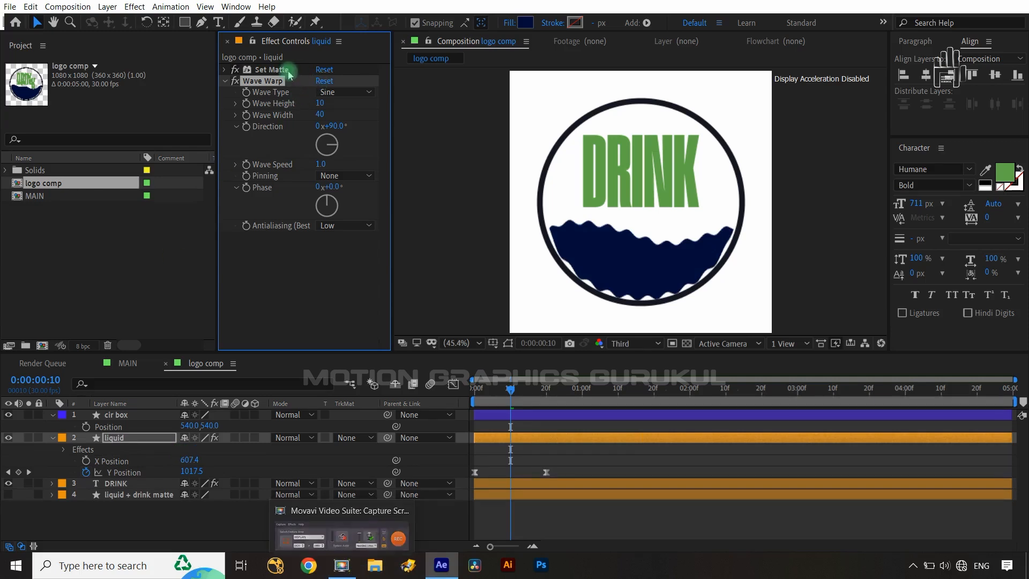
{"action": "left_click_drag", "start_coordinate": [266, 73], "coordinate": [282, 259]}
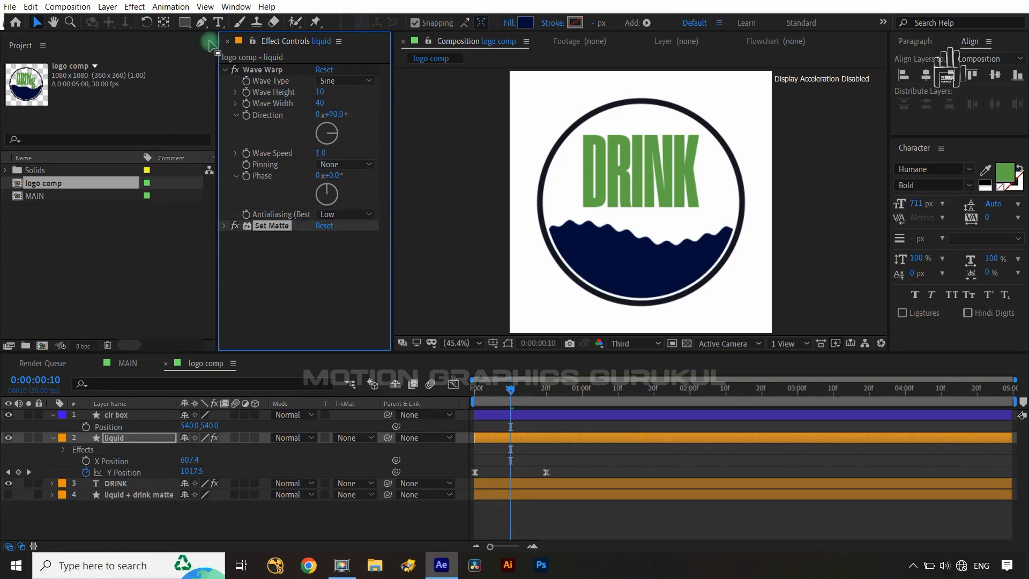
Set the liquid's Wave Warp to a Wave Height of 25 and a Wave Width of 200.
{"action": "left_click", "coordinate": [265, 71]}
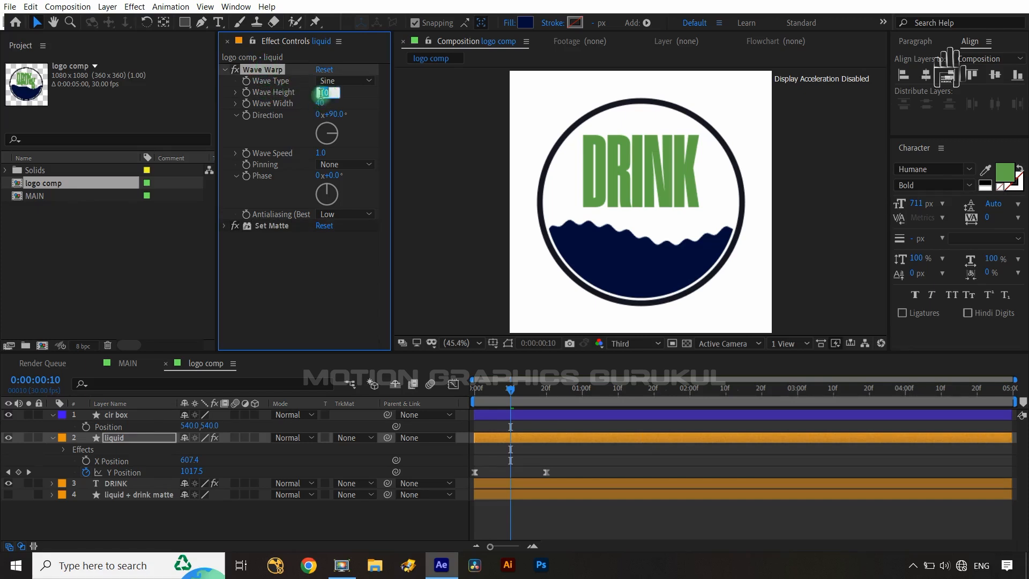
{"action": "type", "text": "25"}
{"action": "left_click", "coordinate": [340, 292]}
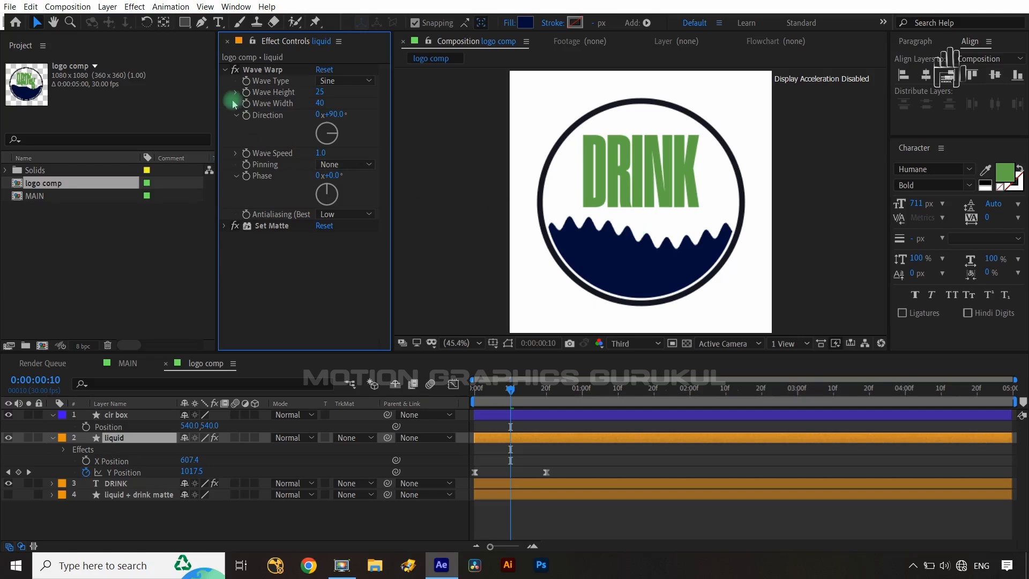
{"action": "left_click", "coordinate": [321, 104]}
{"action": "type", "text": "2"}
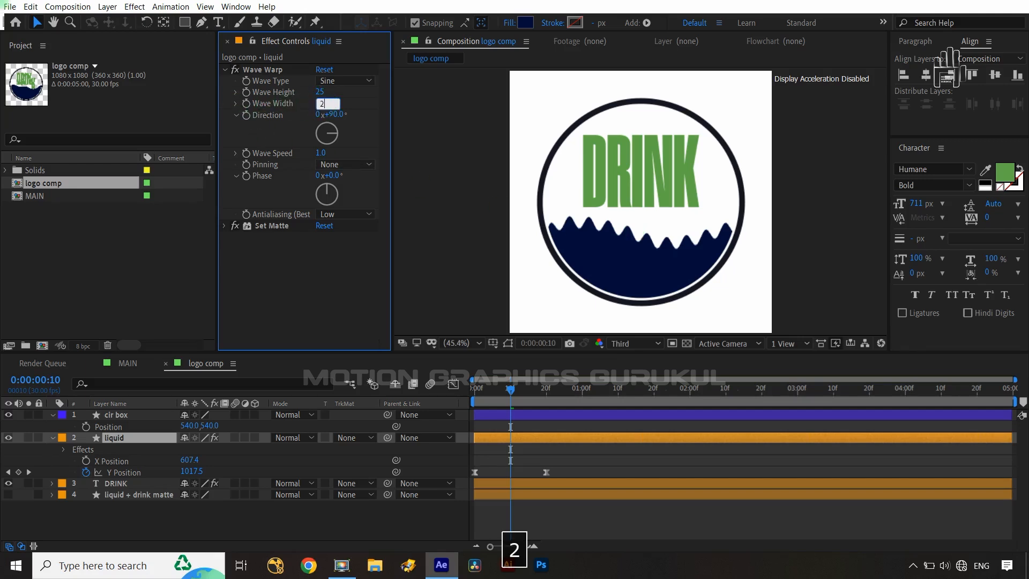
{"action": "type", "text": "00"}
{"action": "left_click", "coordinate": [303, 261]}
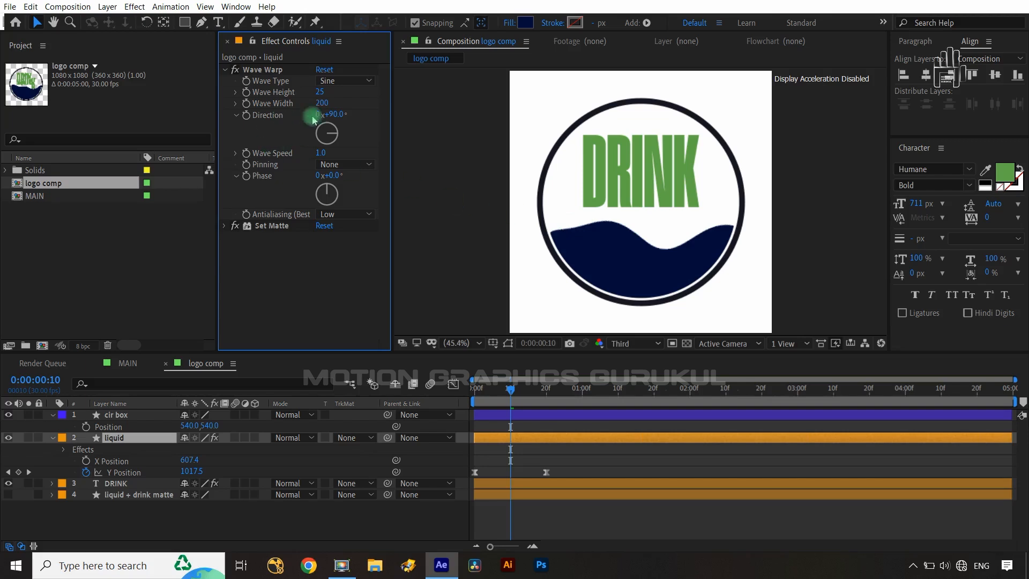
Set the liquid's Wave Warp Direction to -90° and its Wave Speed to 0.
{"action": "type", "text": "-90"}
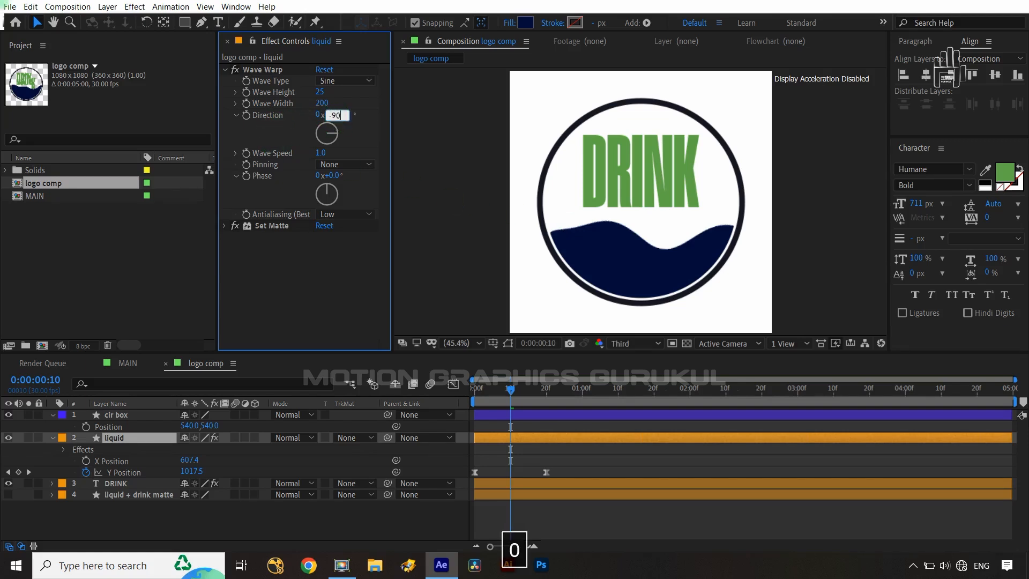
{"action": "left_click", "coordinate": [338, 263]}
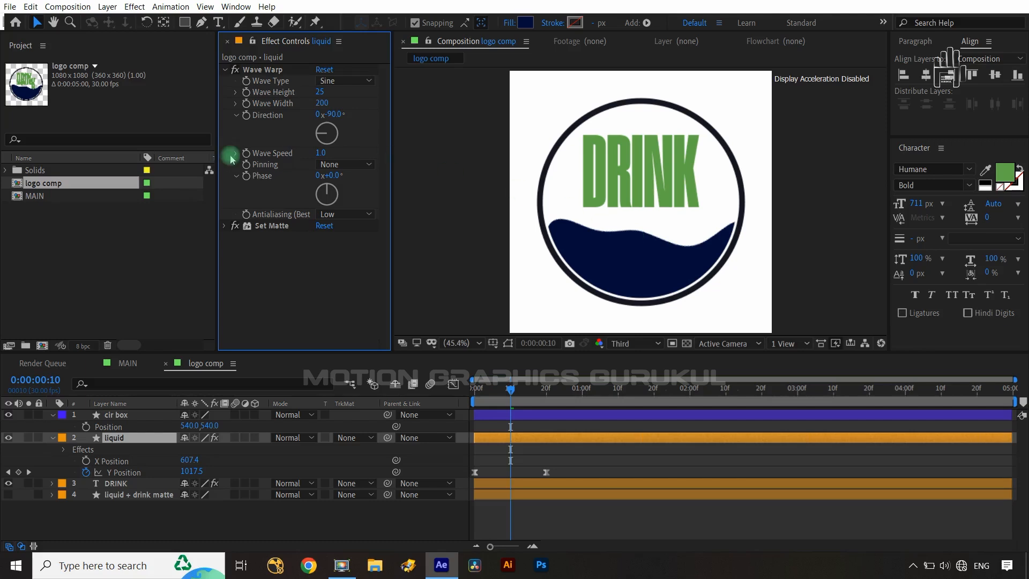
{"action": "type", "text": "0"}
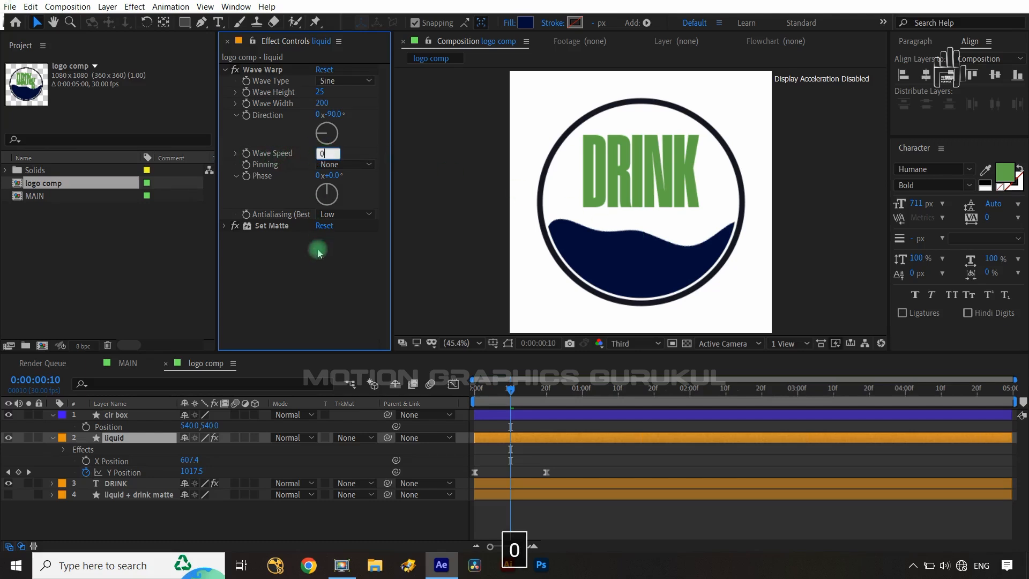
{"action": "left_click", "coordinate": [315, 252]}
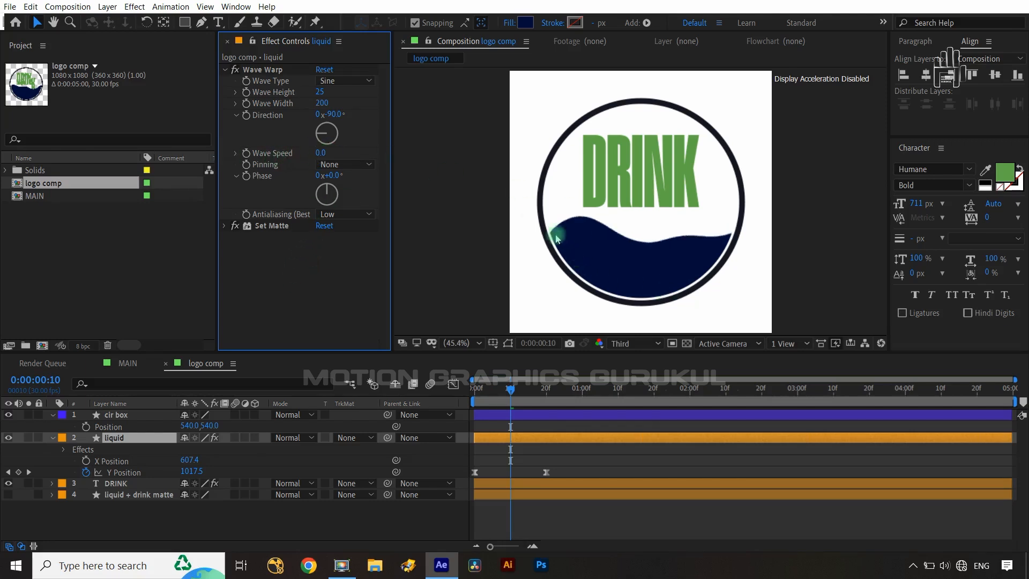
Keyframe the liquid's Wave Warp Phase from 0x+0.0° at 0:00:00:00 to 2x+0.0° at 0:00:03:00.
{"action": "mouse_move", "coordinate": [510, 389]}
{"action": "left_mouse_down"}
{"action": "mouse_move", "coordinate": [489, 389]}
{"action": "mouse_move", "coordinate": [526, 395]}
{"action": "left_mouse_up"}
{"action": "key", "text": "Home"}
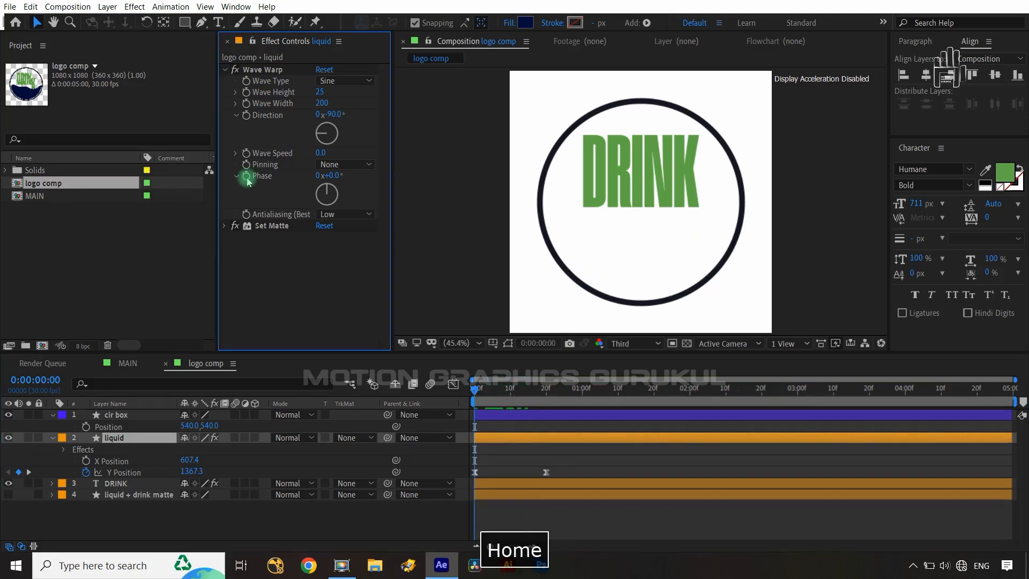
{"action": "left_click", "coordinate": [247, 178]}
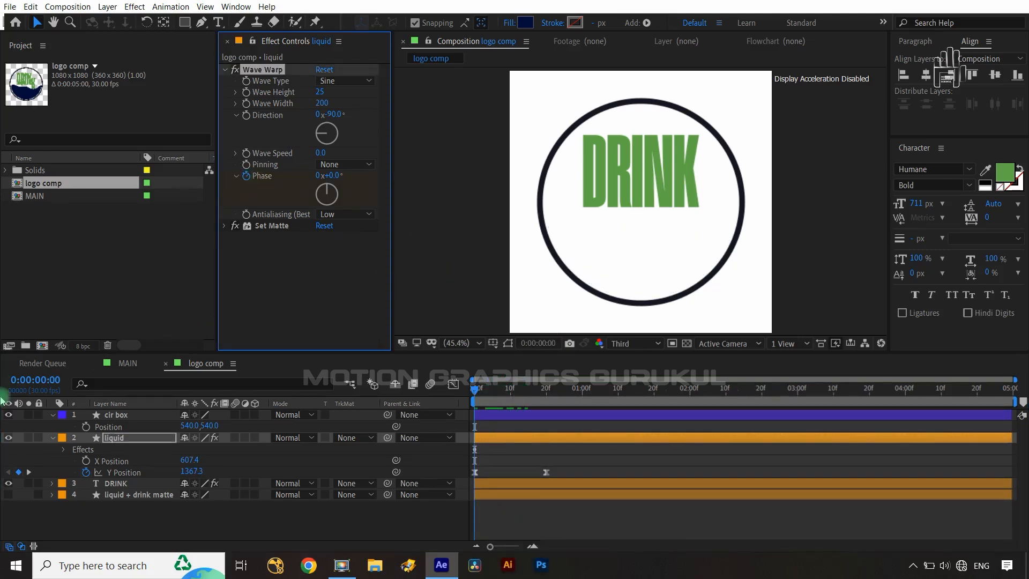
{"action": "left_click", "coordinate": [53, 381]}
{"action": "type", "text": "3:"}
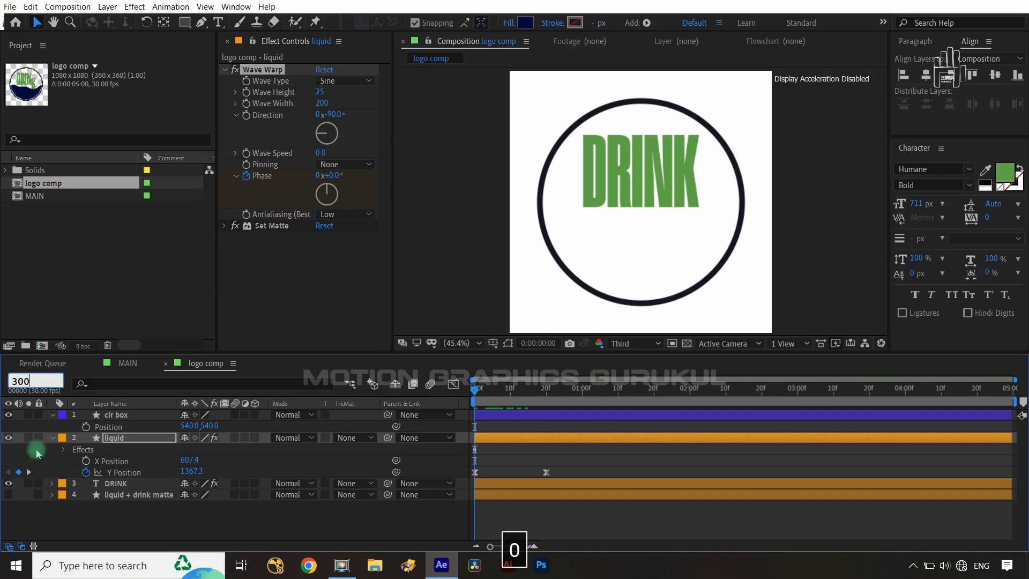
{"action": "type", "text": "00"}
{"action": "key", "text": "Return"}
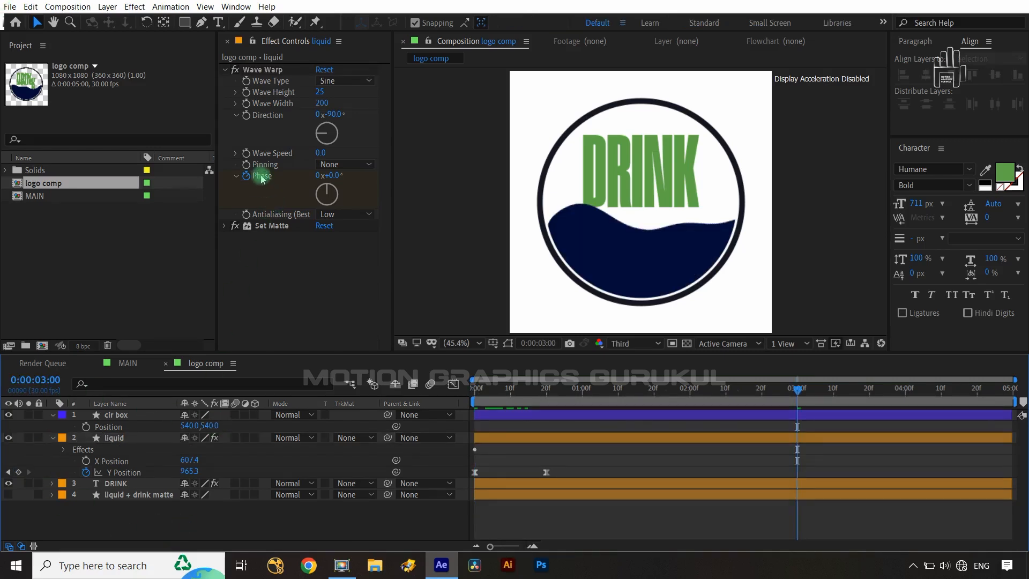
{"action": "left_click", "coordinate": [316, 176]}
{"action": "type", "text": "2"}
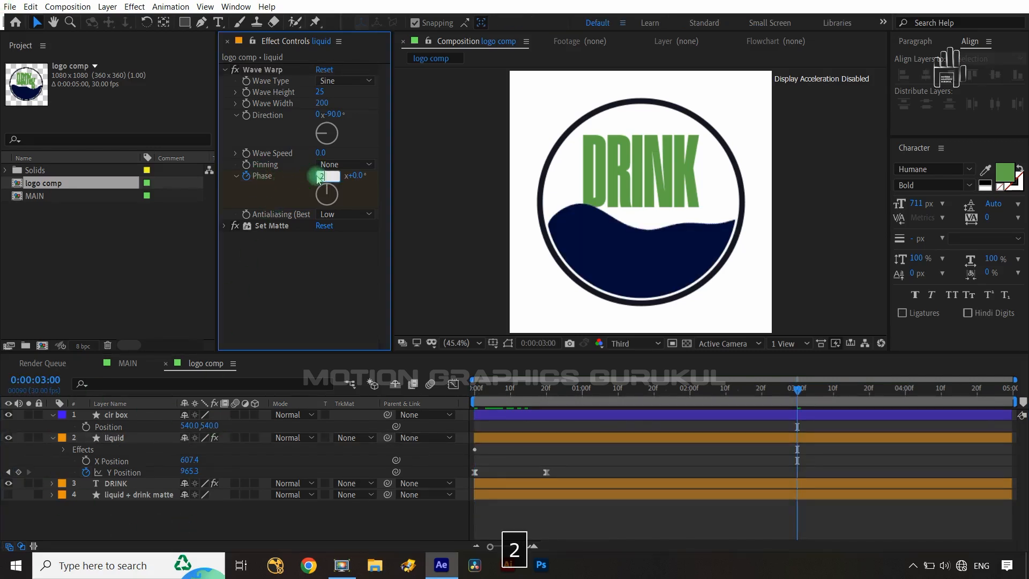
{"action": "left_click", "coordinate": [285, 306]}
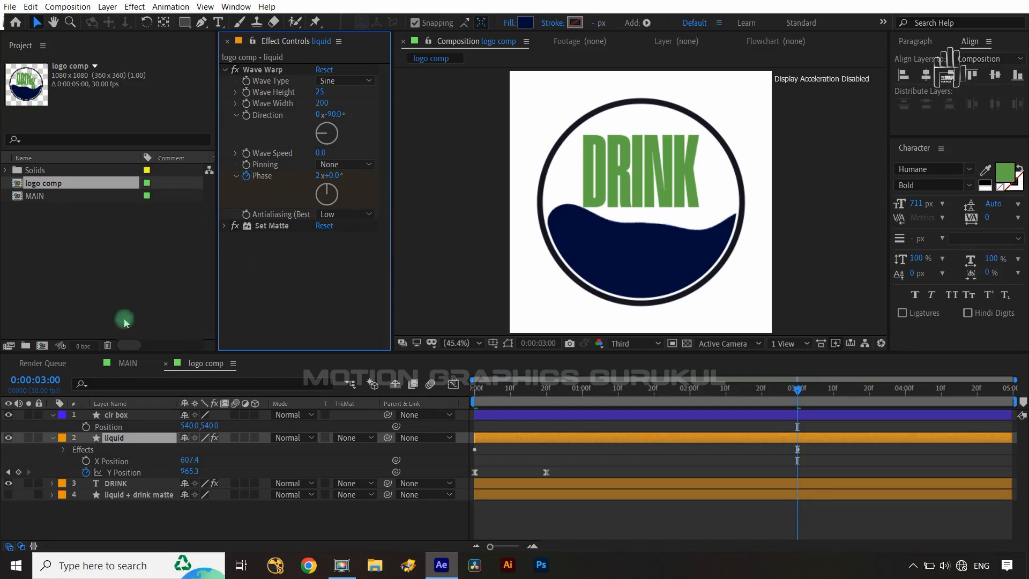
Reveal the liquid layer's keyframes and apply Easy Ease to both Phase keyframes.
{"action": "left_click", "coordinate": [138, 440]}
{"action": "key", "text": "u"}
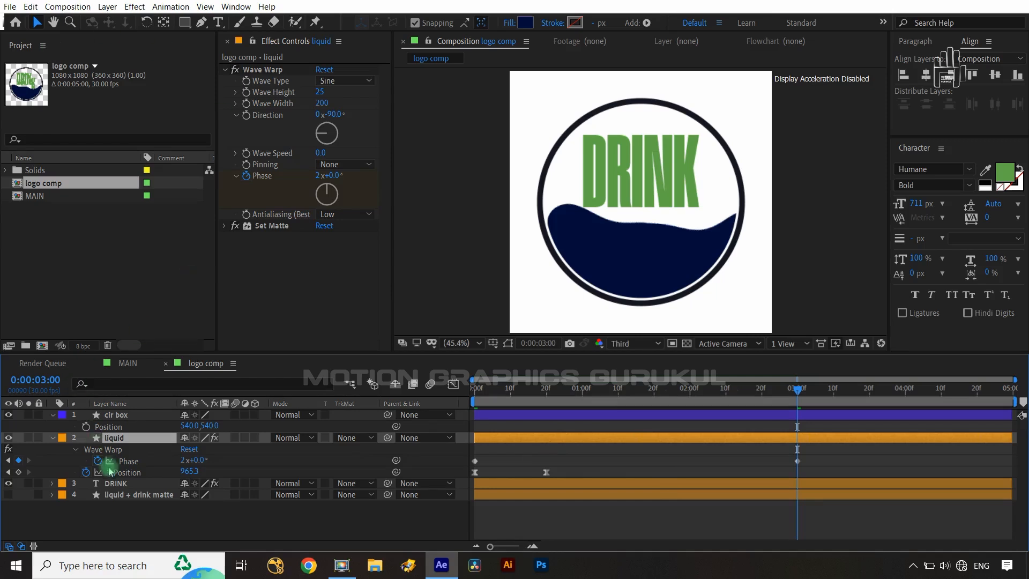
{"action": "left_click_drag", "start_coordinate": [815, 453], "coordinate": [472, 464]}
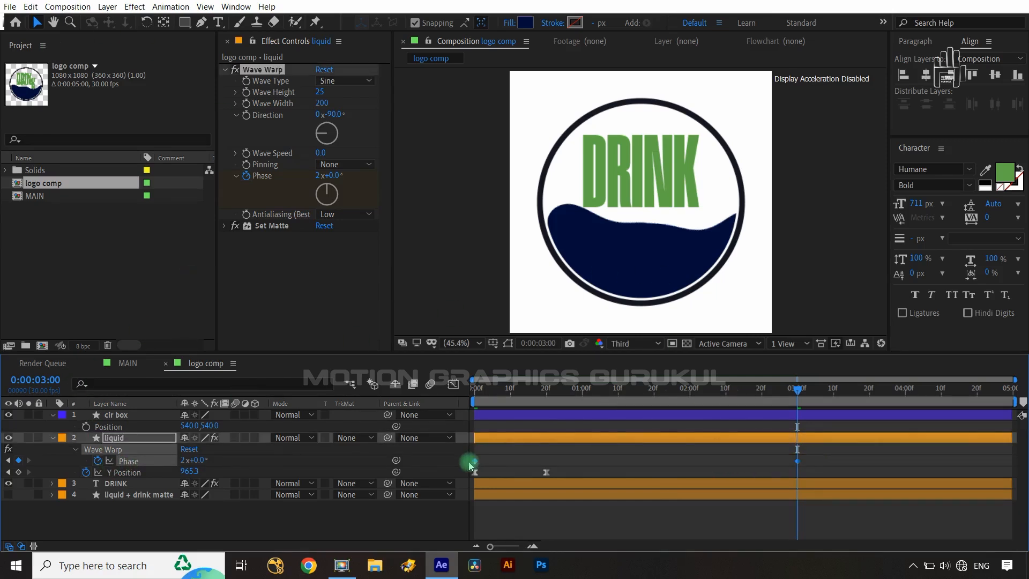
{"action": "key", "text": "F9"}
Reshape the Phase value curve in the Graph Editor for a steep start and a long, gradual slowdown.
{"action": "left_click", "coordinate": [451, 385]}
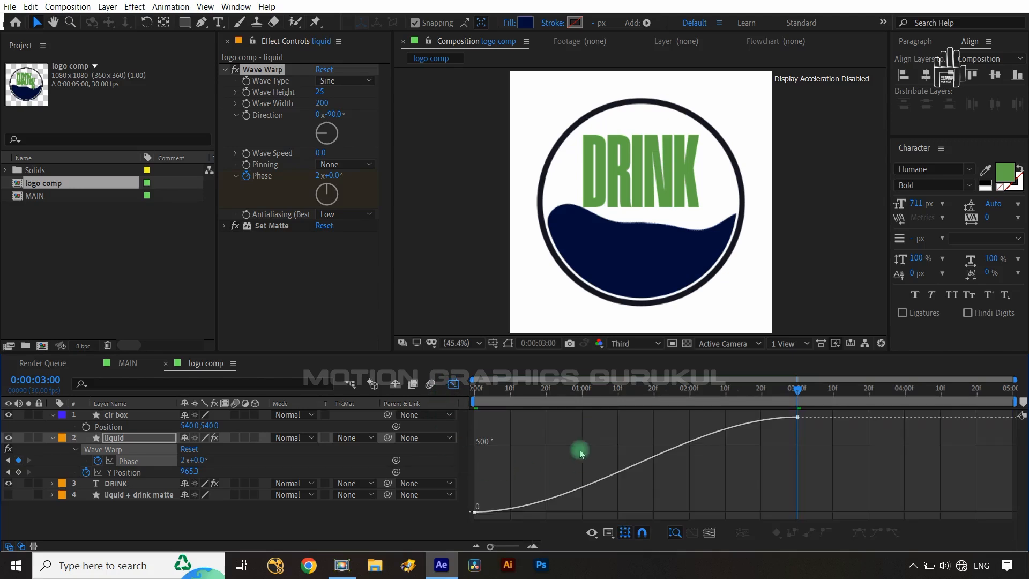
{"action": "key", "text": "ctrl+a"}
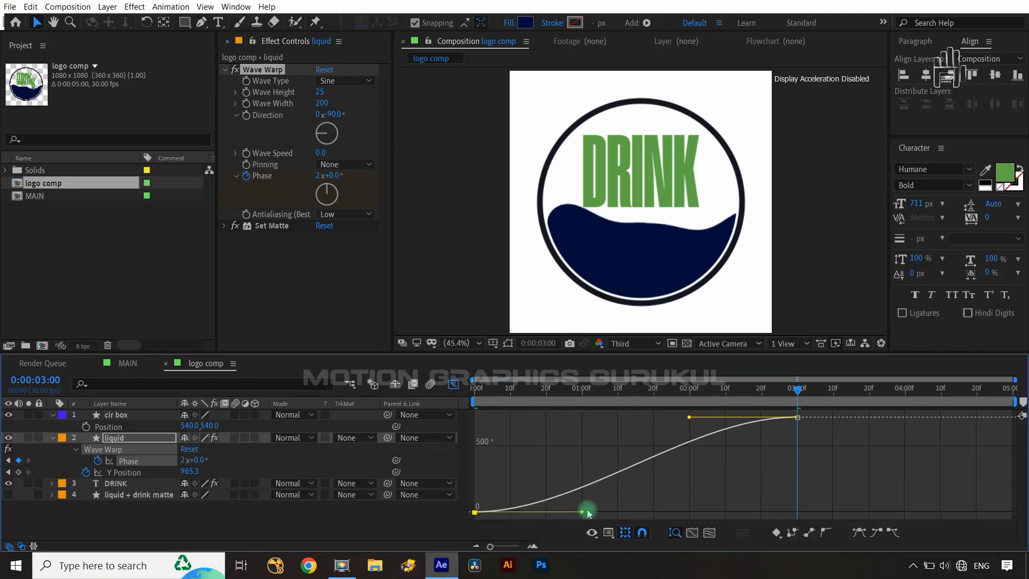
{"action": "left_click_drag", "start_coordinate": [581, 513], "coordinate": [538, 441]}
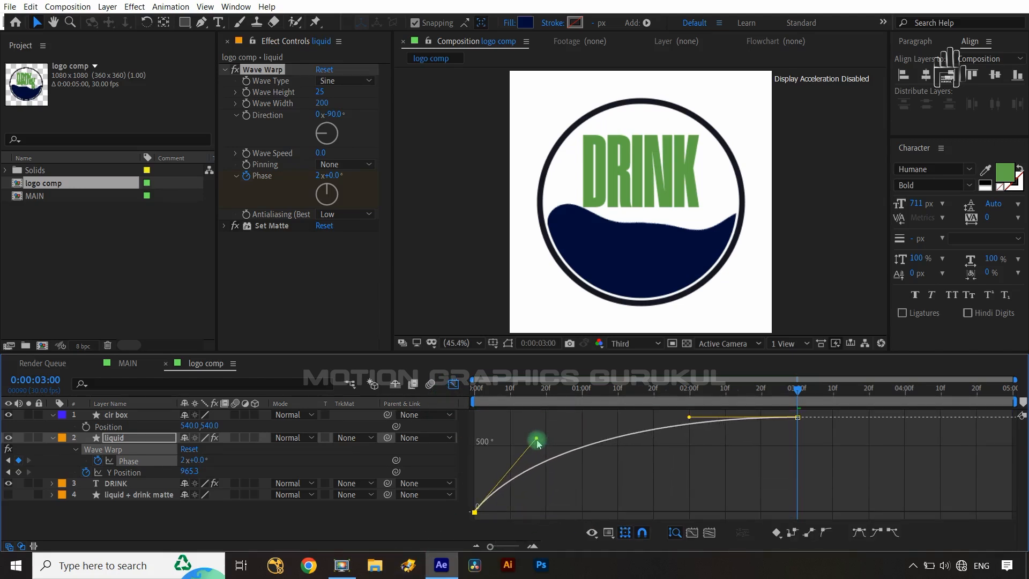
{"action": "left_click_drag", "start_coordinate": [688, 420], "coordinate": [677, 420]}
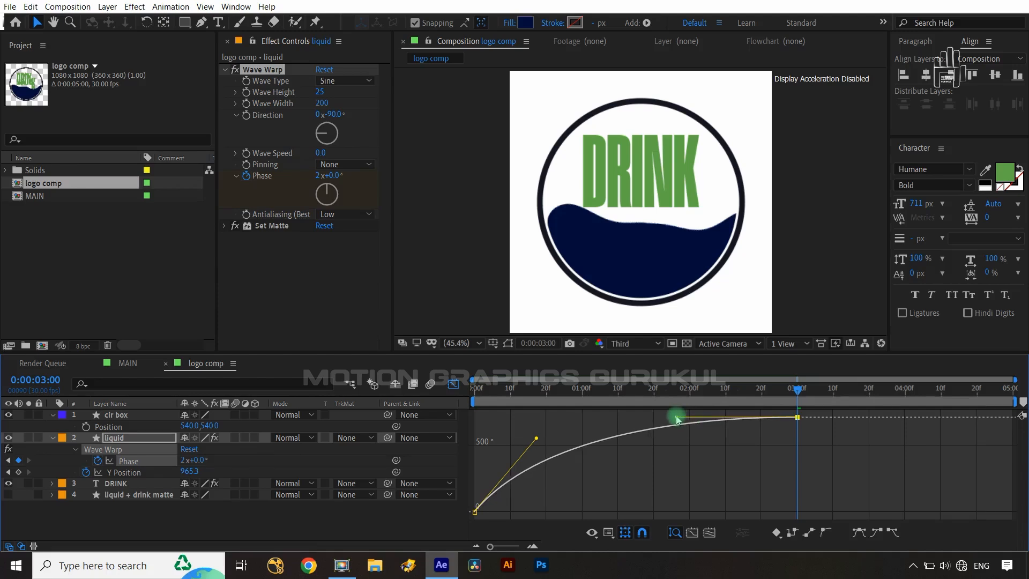
{"action": "left_click", "coordinate": [454, 384]}
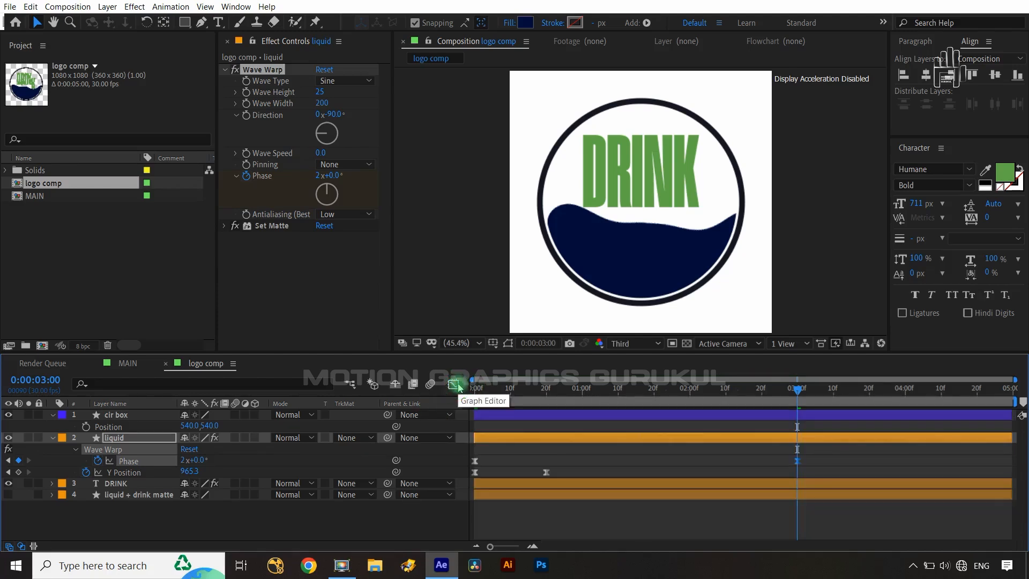
{"action": "left_click", "coordinate": [442, 518]}
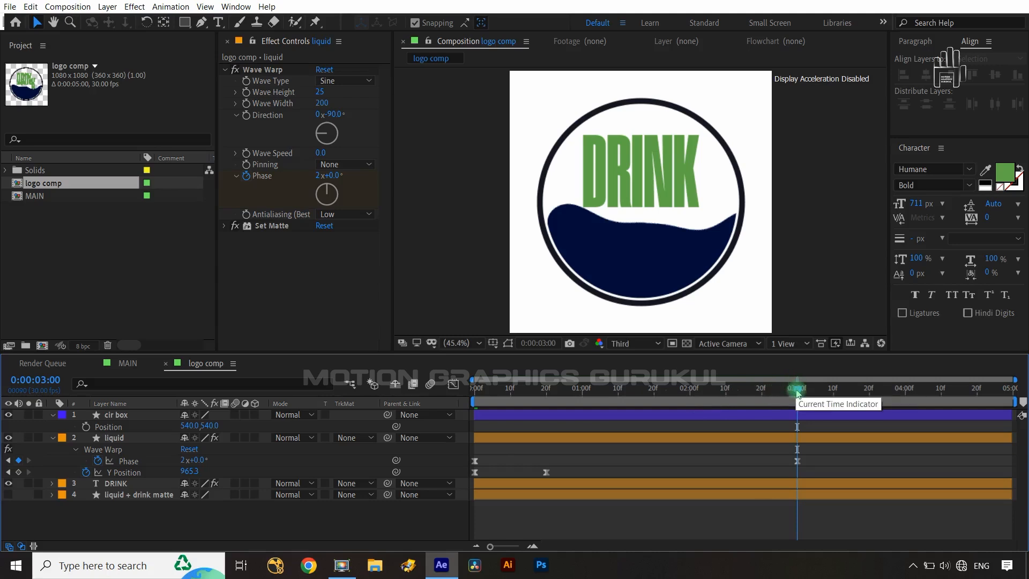
Add Wave Height keyframes of 25 to the liquid's Wave Warp at 0:00:03:00 and 0:00:02:10.
{"action": "left_click_drag", "start_coordinate": [797, 390], "coordinate": [767, 418]}
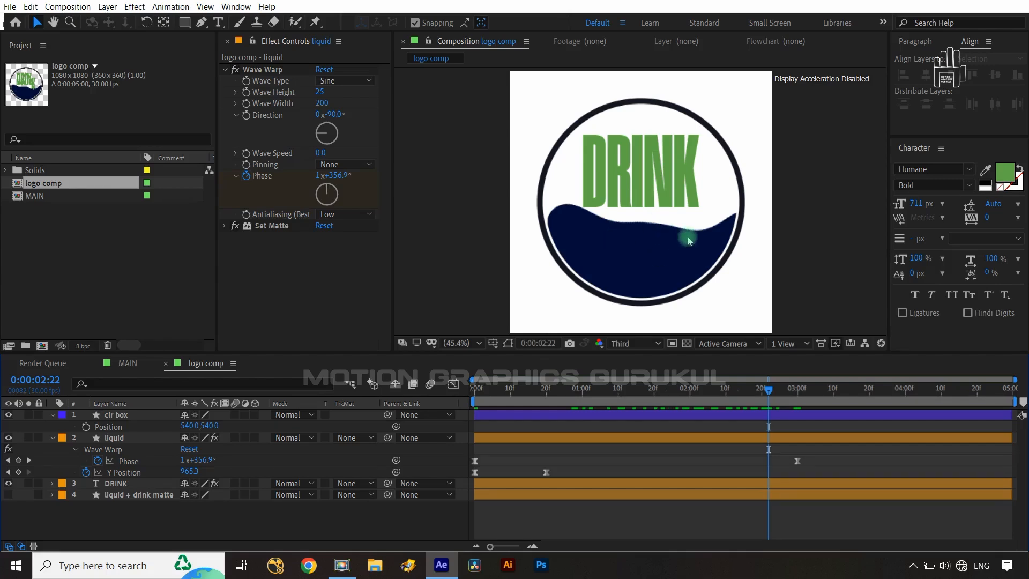
{"action": "left_click_drag", "start_coordinate": [771, 393], "coordinate": [797, 393]}
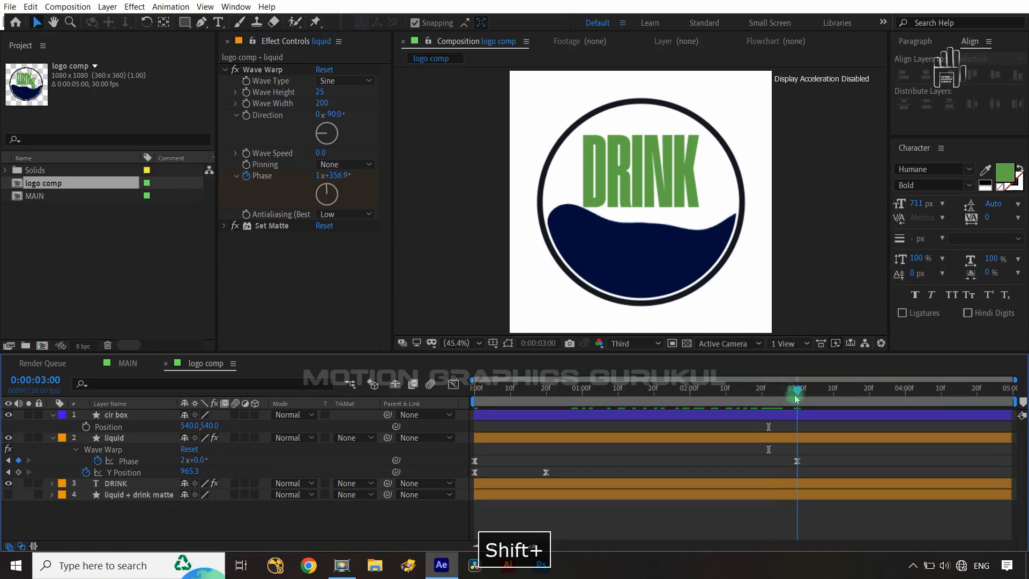
{"action": "left_click", "coordinate": [797, 459]}
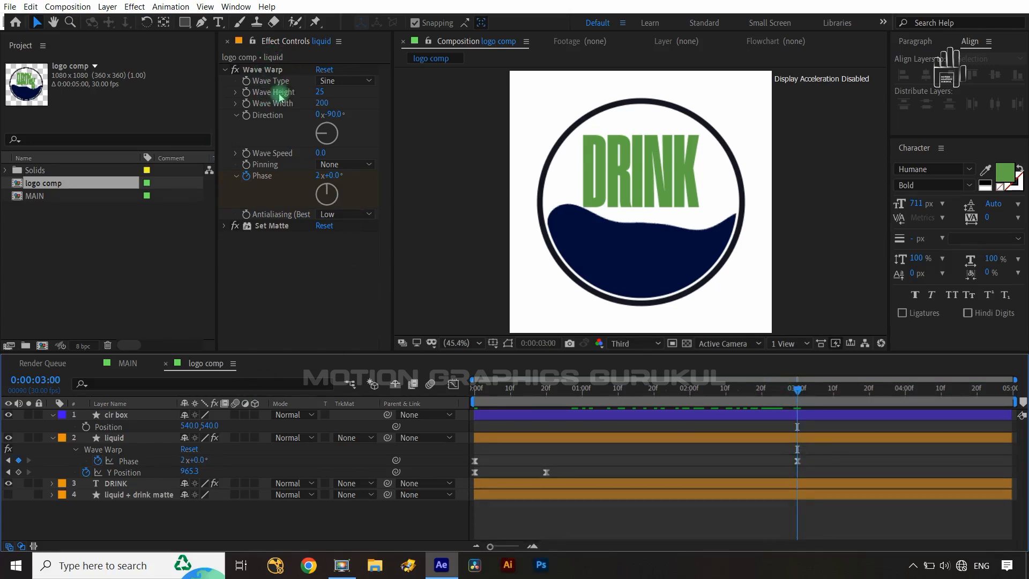
{"action": "left_click", "coordinate": [249, 97]}
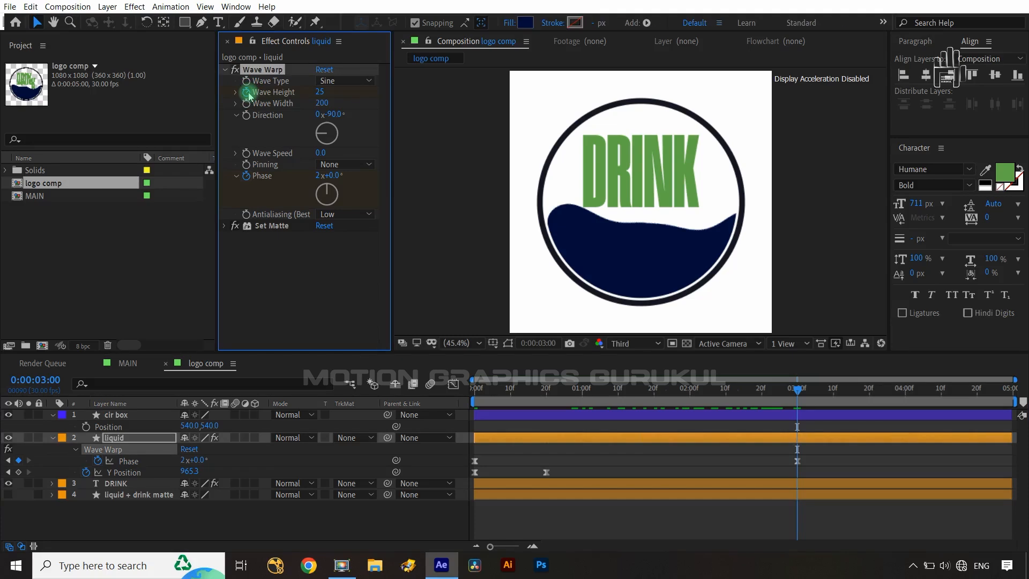
{"action": "key", "text": "shift+Page_Up"}
{"action": "key", "text": "shift+Page_Up"}
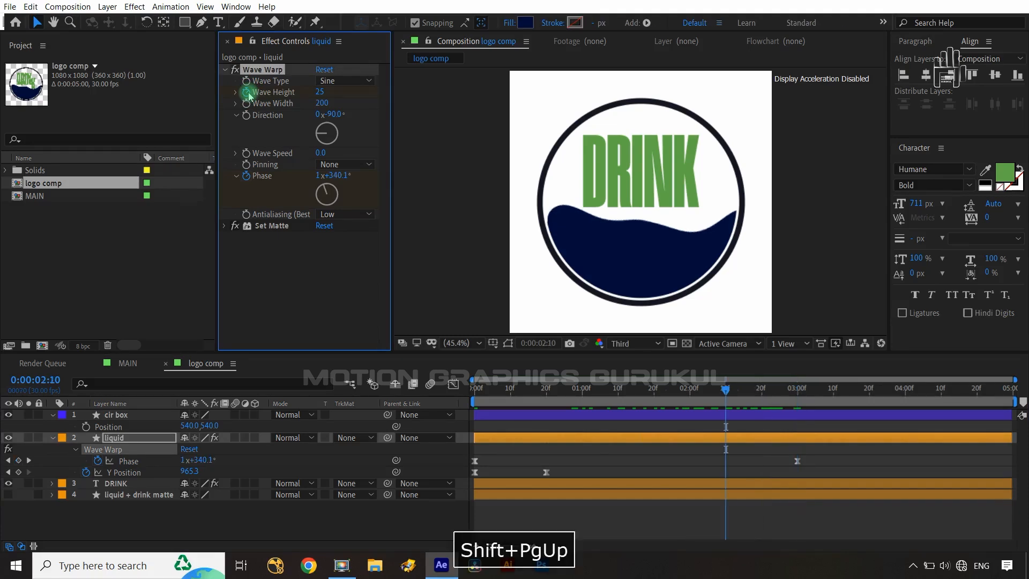
{"action": "left_click", "coordinate": [160, 438]}
{"action": "key", "text": "u"}
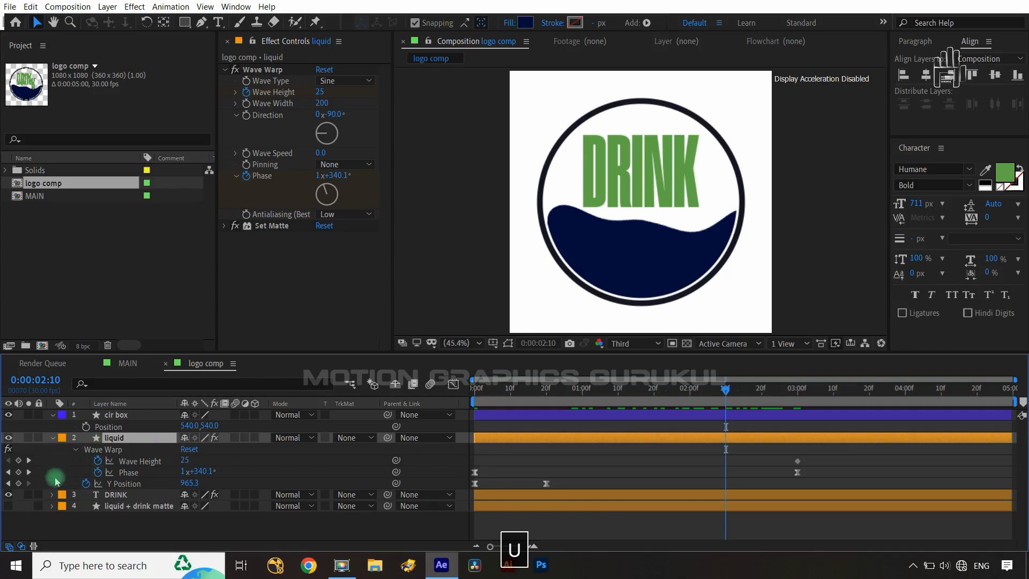
{"action": "left_click", "coordinate": [19, 461]}
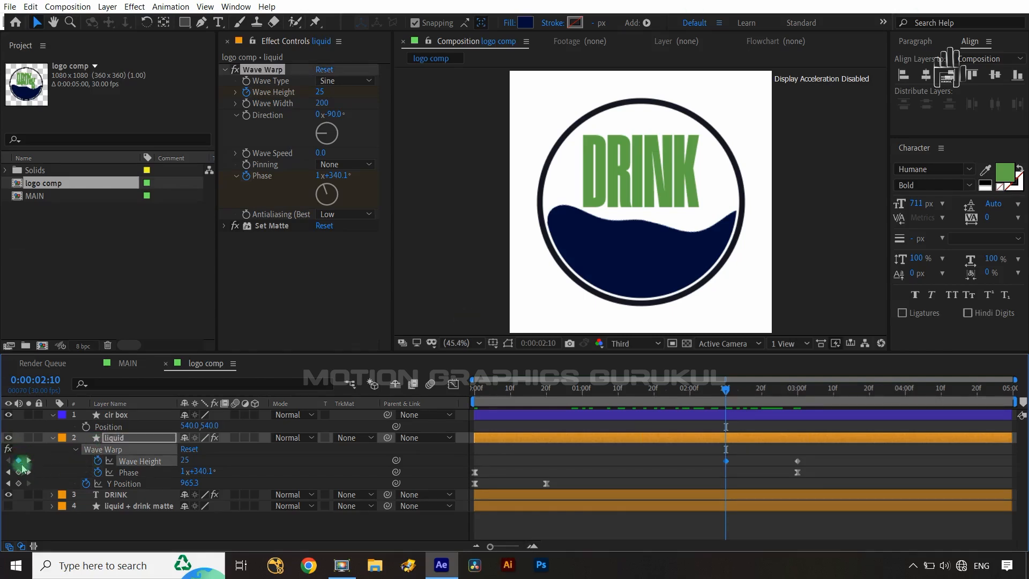
Set the Wave Height keyframe at 0:00:03:00 to 0 and apply Easy Ease to both Wave Height keyframes.
{"action": "left_click", "coordinate": [29, 462]}
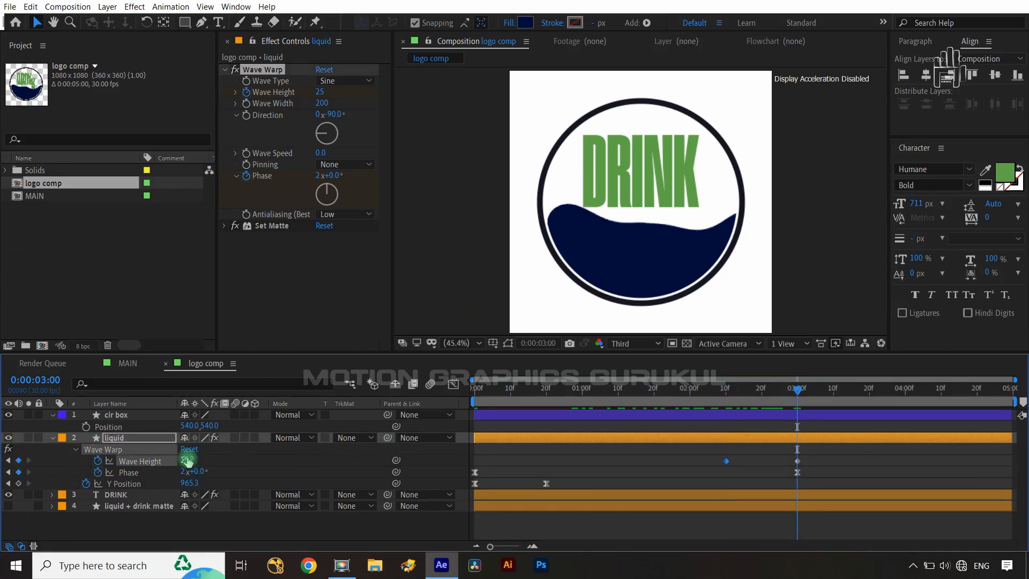
{"action": "type", "text": "0"}
{"action": "left_click", "coordinate": [248, 458]}
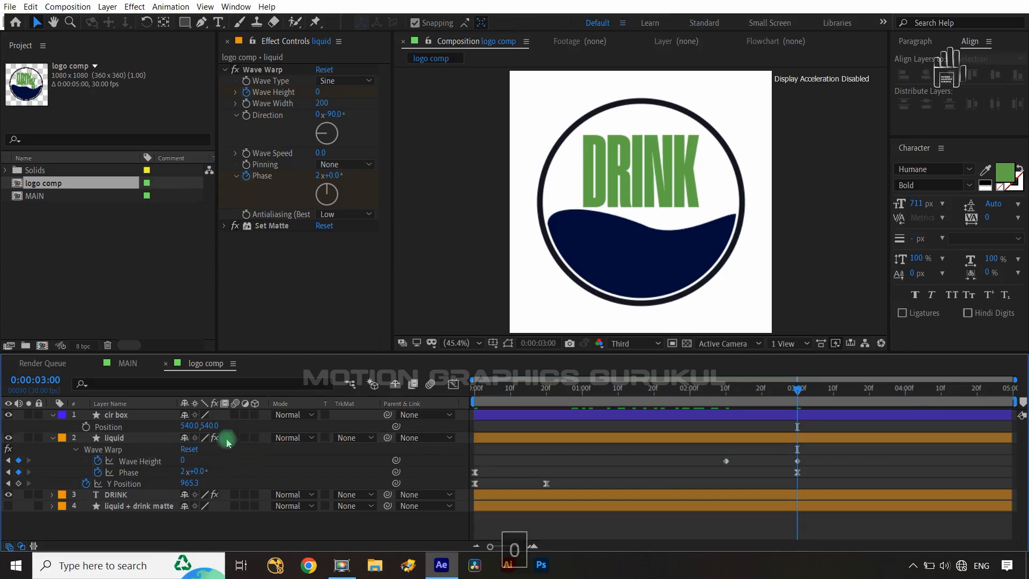
{"action": "left_click_drag", "start_coordinate": [831, 453], "coordinate": [717, 465]}
{"action": "key", "text": "F9"}
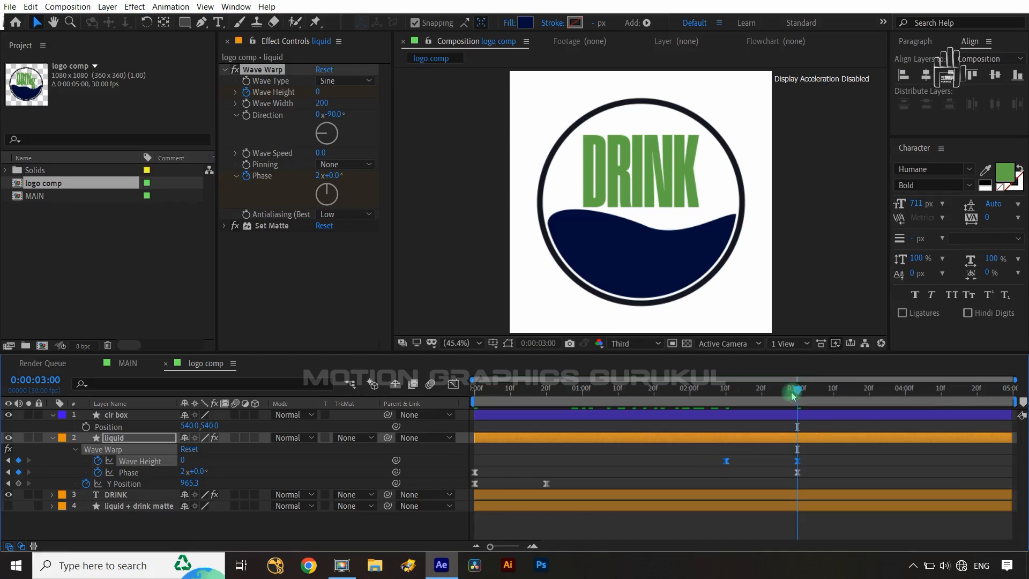
Compress all of the liquid's keyframes proportionally so the last ones land at 0:00:02:00.
{"action": "left_click_drag", "start_coordinate": [801, 391], "coordinate": [693, 401]}
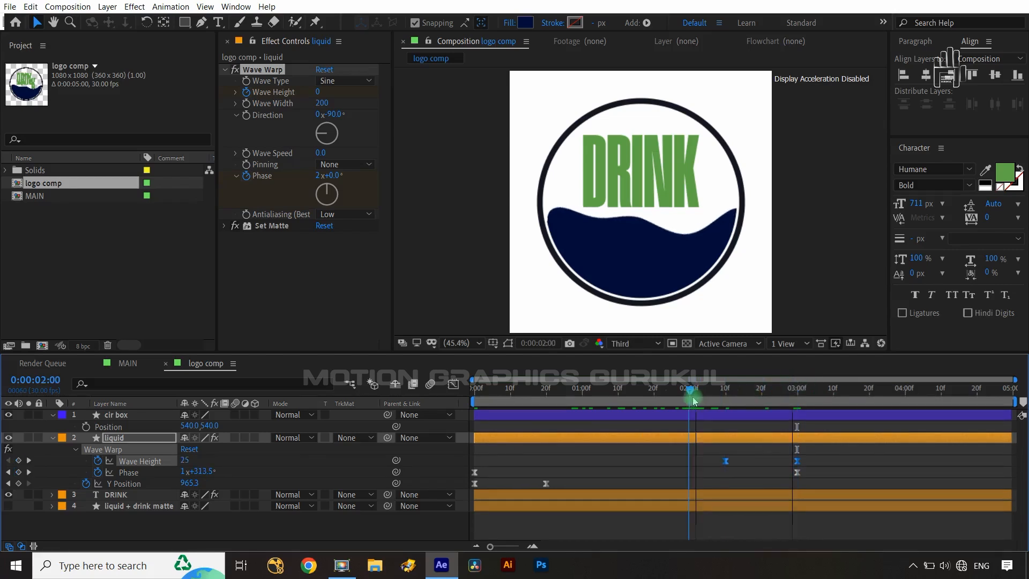
{"action": "left_click_drag", "start_coordinate": [831, 458], "coordinate": [461, 492]}
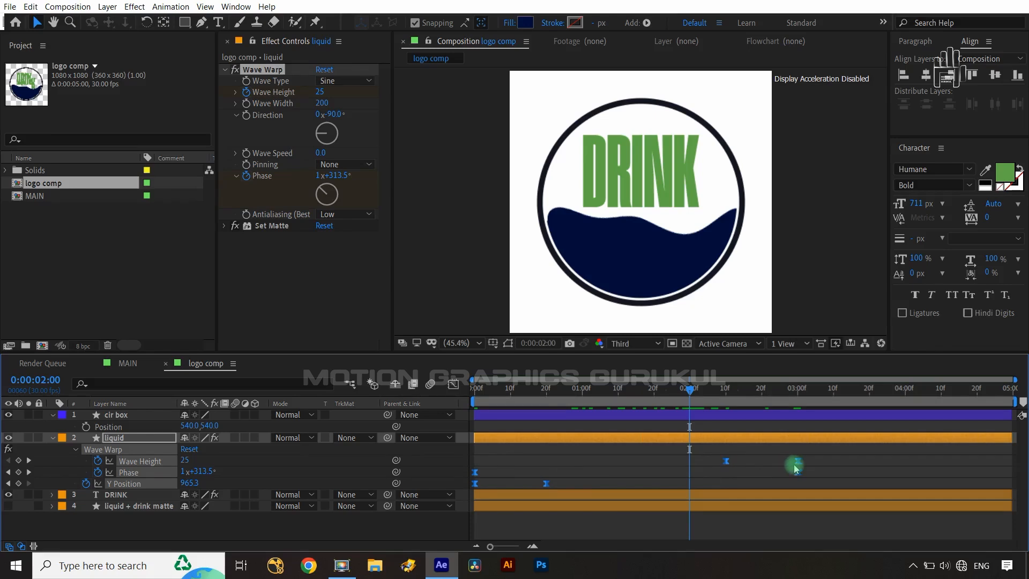
{"action": "left_click_drag", "start_coordinate": [796, 466], "coordinate": [689, 466]}
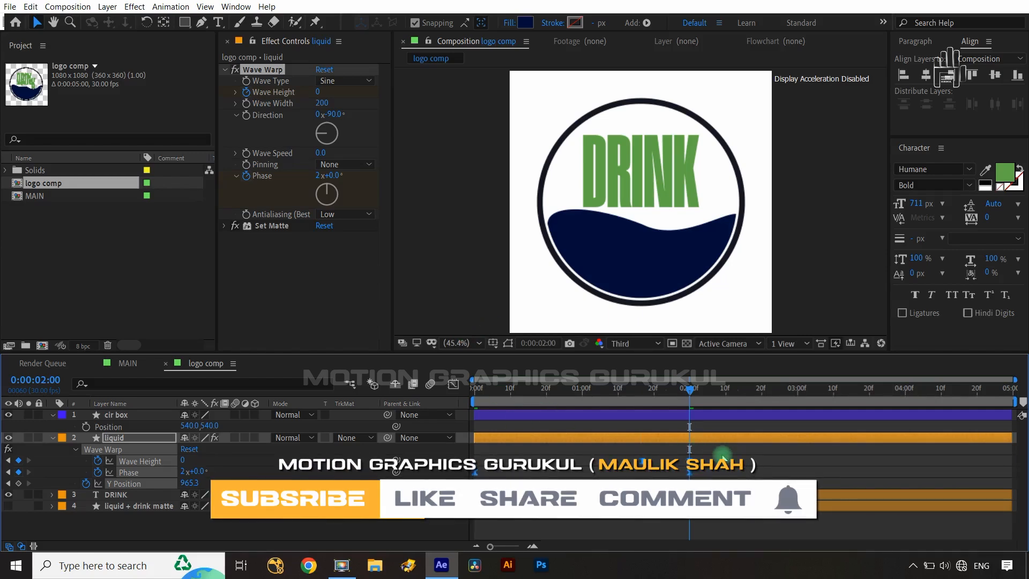
Reveal the liquid layer's keyframes and move the playhead to 0:00:00:08, shortly before its second Y Position keyframe.
{"action": "left_click", "coordinate": [52, 438]}
{"action": "left_click", "coordinate": [123, 450]}
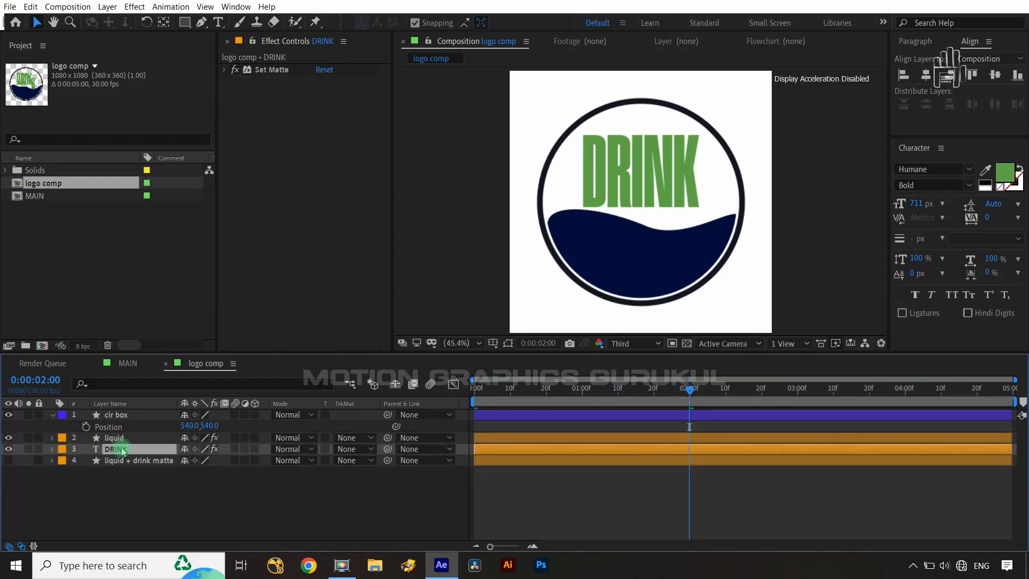
{"action": "left_click", "coordinate": [116, 438]}
{"action": "key", "text": "u"}
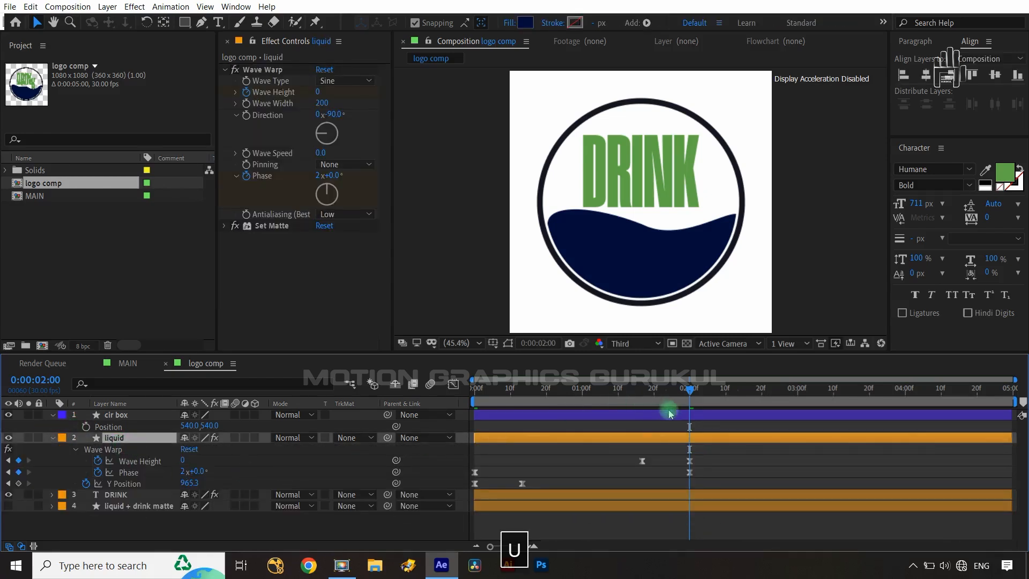
{"action": "left_click_drag", "start_coordinate": [690, 390], "coordinate": [518, 434]}
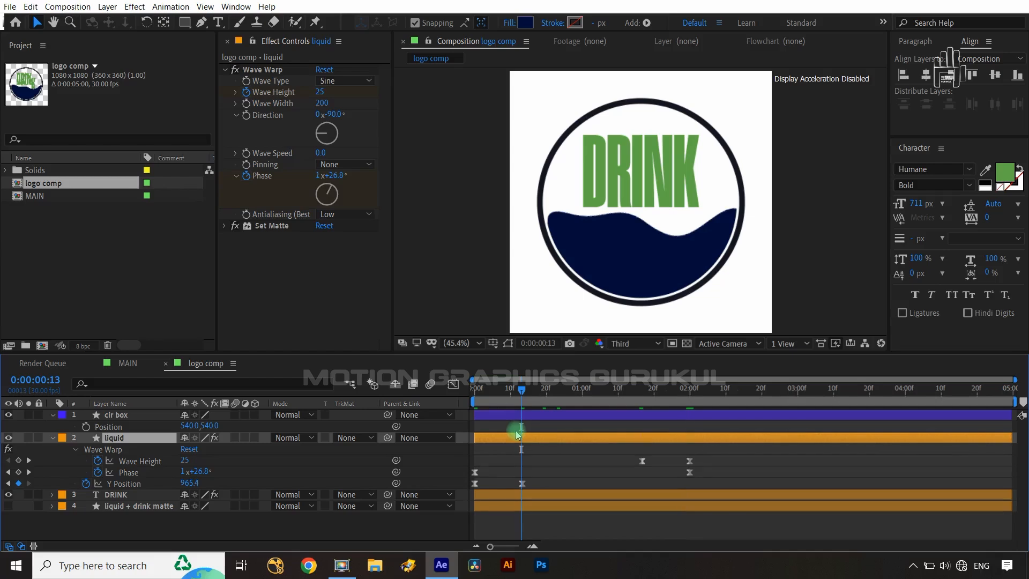
{"action": "key", "text": "ctrl+Left"}
{"action": "key", "text": "ctrl+Left"}
{"action": "key", "text": "ctrl+Left"}
{"action": "key", "text": "ctrl+Left"}
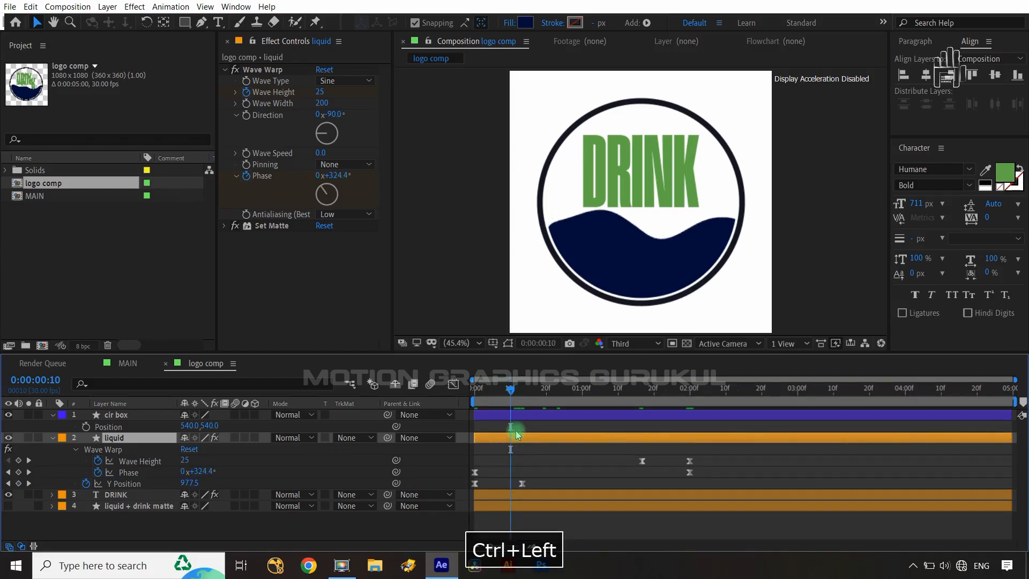
{"action": "key", "text": "ctrl+Left"}
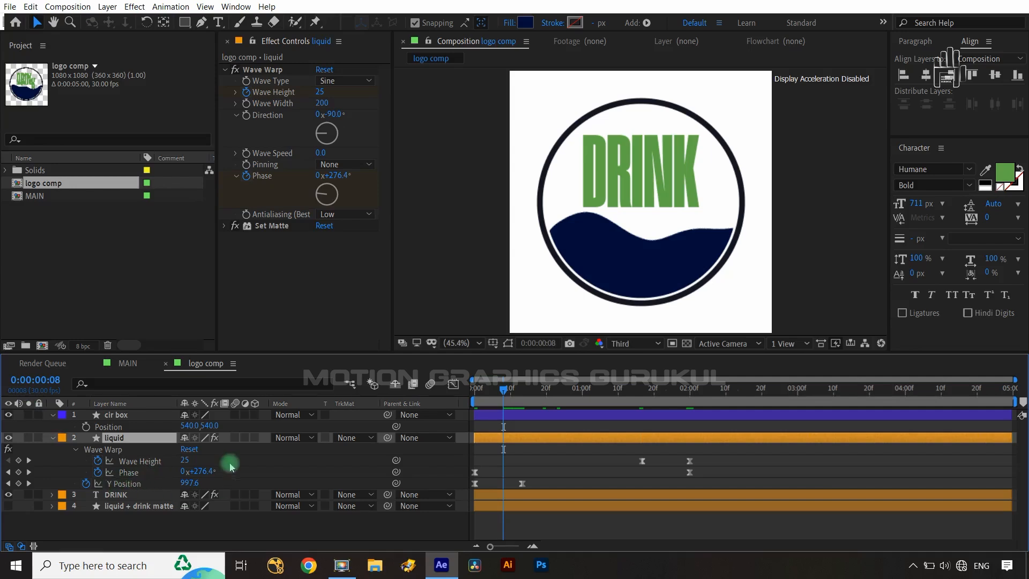
Add a Position text animator to the DRINK layer.
{"action": "left_click", "coordinate": [127, 495]}
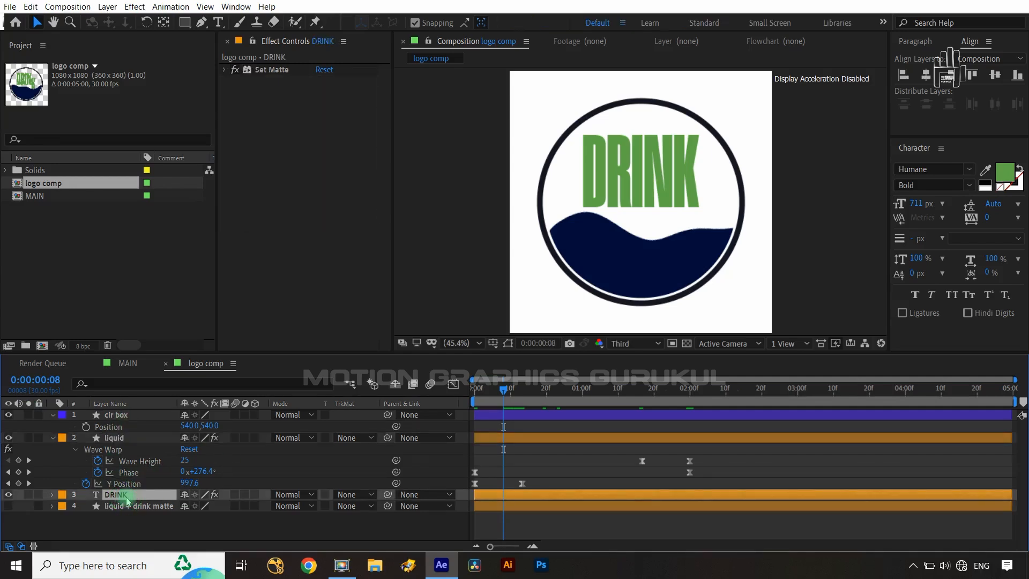
{"action": "key", "text": "p"}
{"action": "left_click", "coordinate": [53, 495]}
{"action": "left_click", "coordinate": [53, 494]}
{"action": "scroll", "coordinate": [308, 512], "scroll_direction": "down", "scroll_amount": 2}
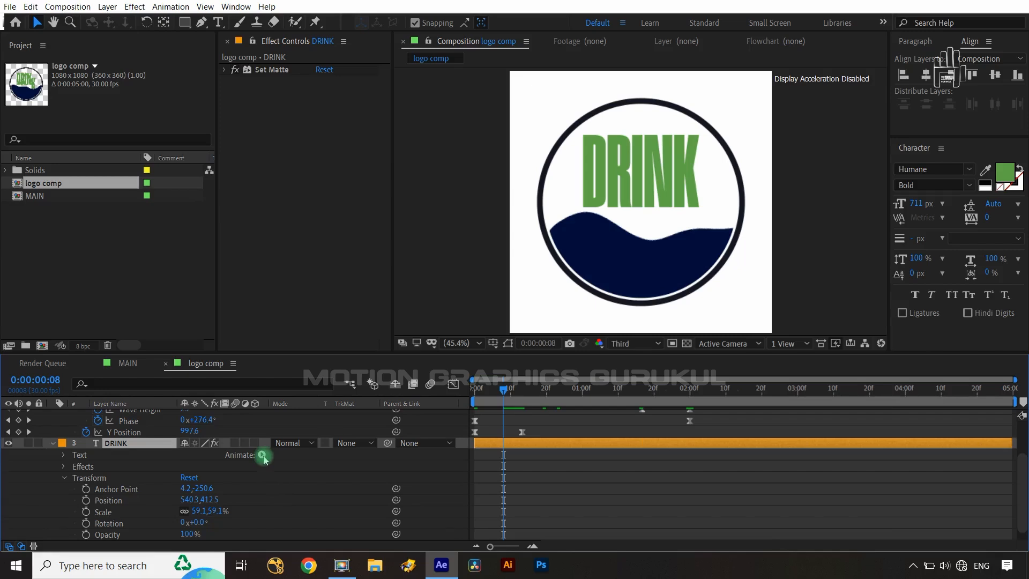
{"action": "left_click", "coordinate": [262, 456]}
{"action": "left_click", "coordinate": [325, 248]}
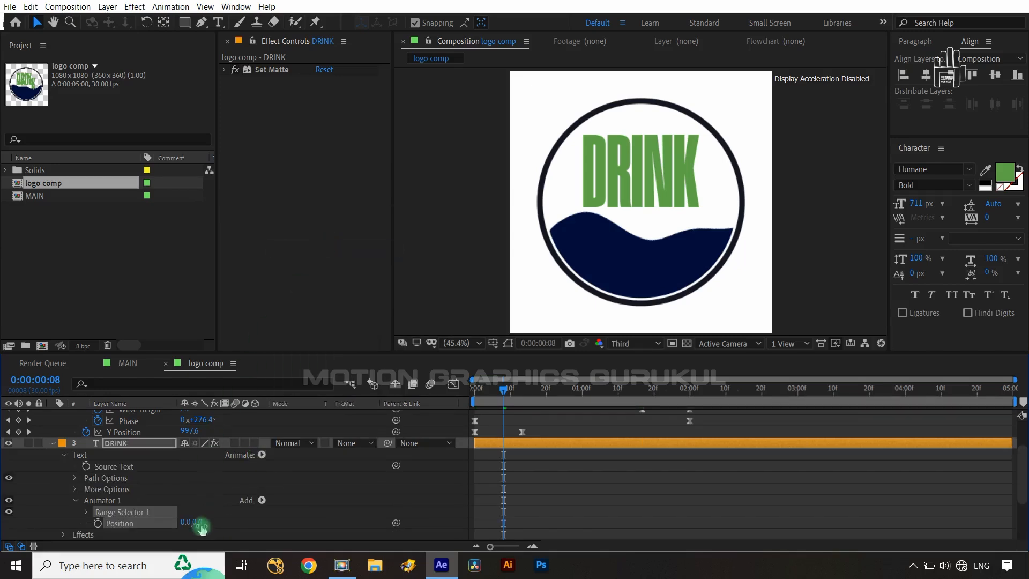
Set the DRINK text animator's Position to 0.0, 952.0 so the letters sit below the circle.
{"action": "left_click_drag", "start_coordinate": [198, 522], "coordinate": [712, 449]}
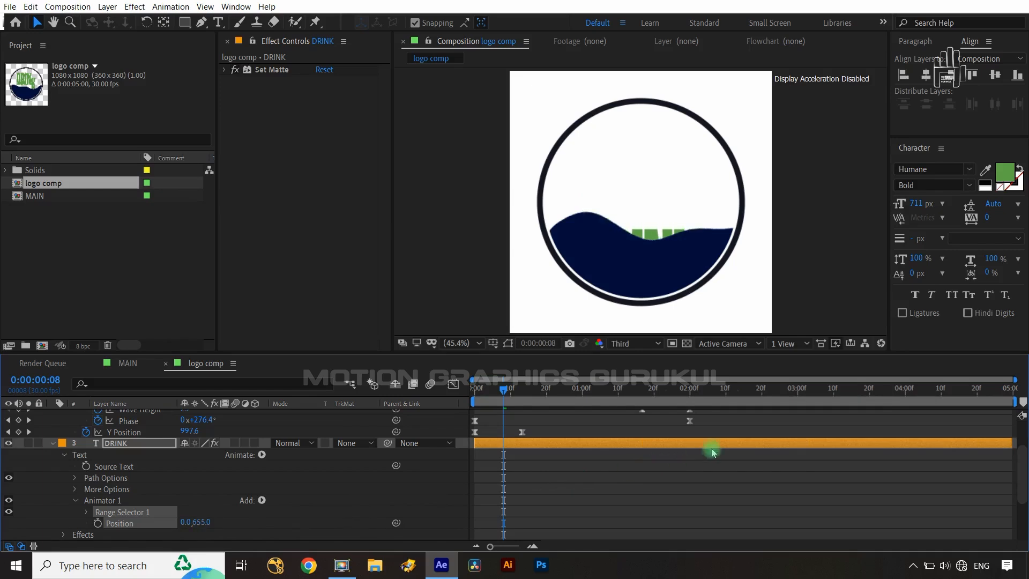
{"action": "left_click_drag", "start_coordinate": [202, 523], "coordinate": [488, 509]}
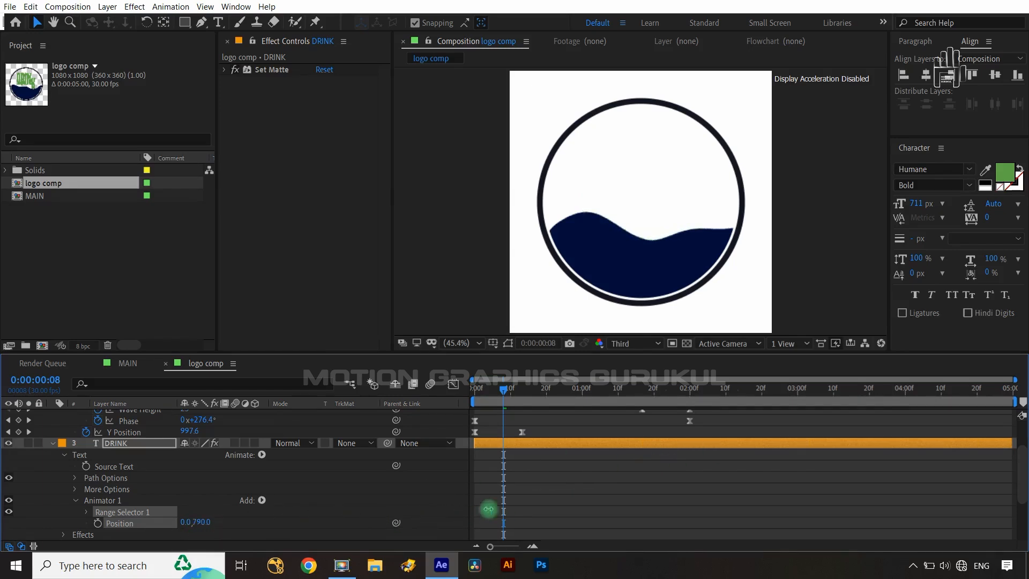
{"action": "mouse_move", "coordinate": [208, 526]}
{"action": "left_mouse_down"}
{"action": "mouse_move", "coordinate": [246, 524]}
{"action": "mouse_move", "coordinate": [217, 526]}
{"action": "left_mouse_up"}
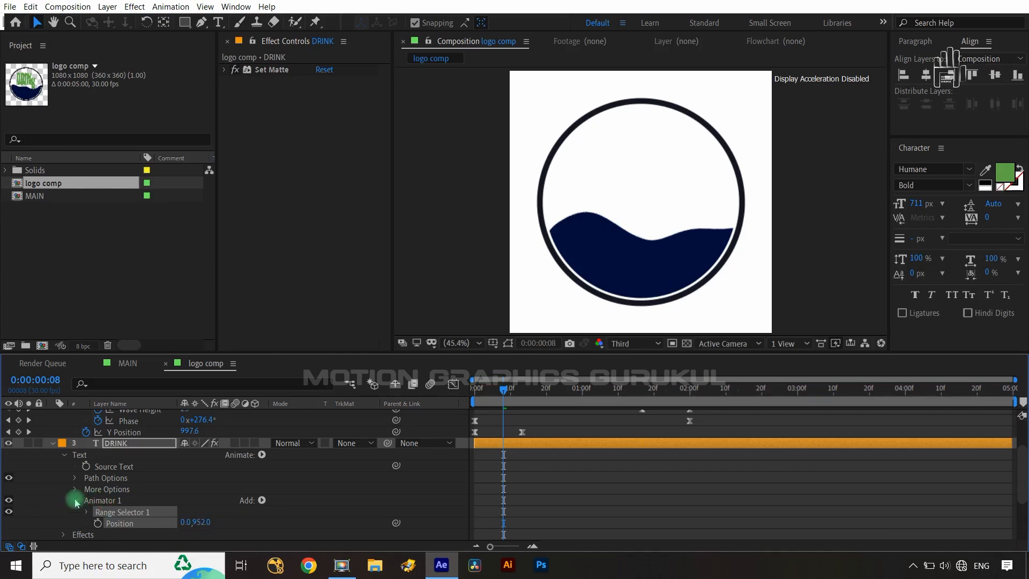
Keyframe the DRINK range selector's Start at 0% at 0:00:00:08 and set its Ease Low to 50% and Ease High to -50%.
{"action": "left_click", "coordinate": [87, 513]}
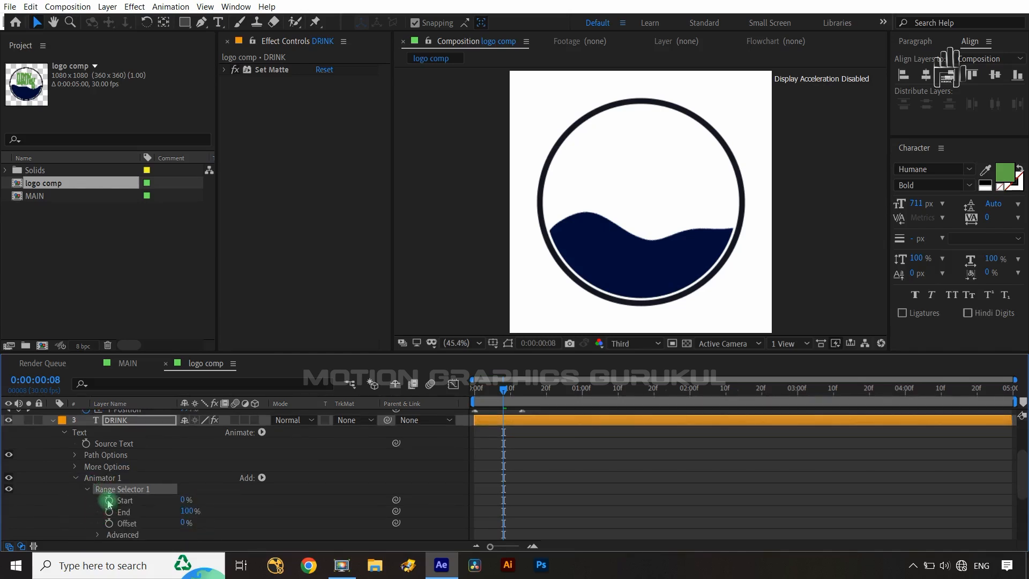
{"action": "left_click", "coordinate": [109, 500]}
{"action": "scroll", "coordinate": [73, 509], "scroll_direction": "down", "scroll_amount": 3}
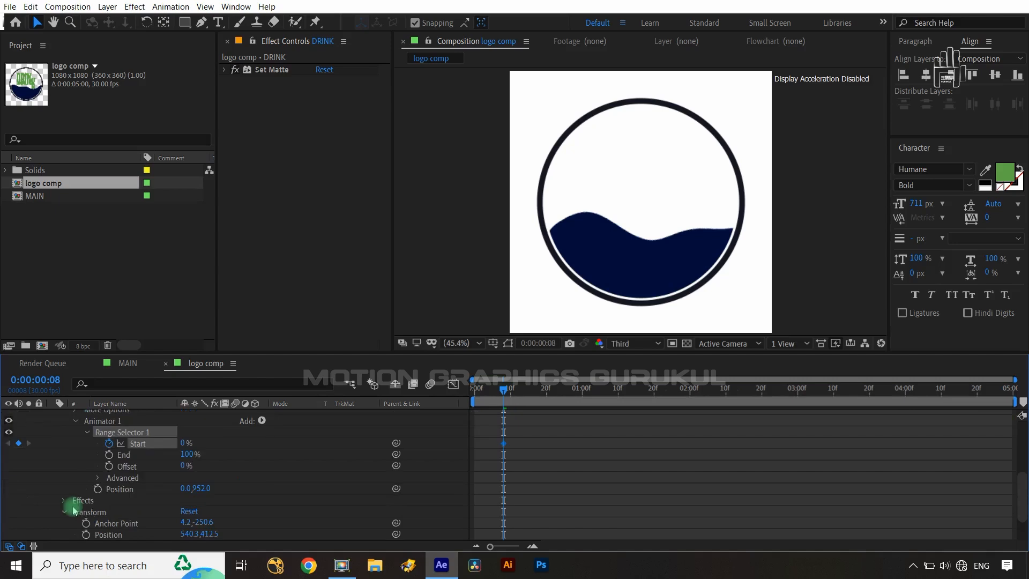
{"action": "left_click", "coordinate": [98, 477]}
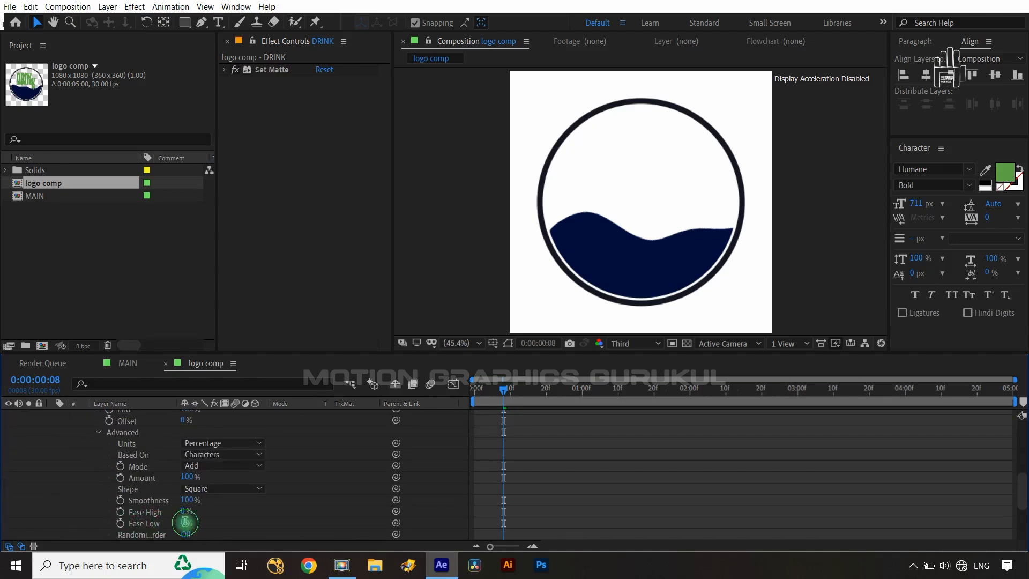
{"action": "type", "text": "0"}
{"action": "left_click", "coordinate": [237, 517]}
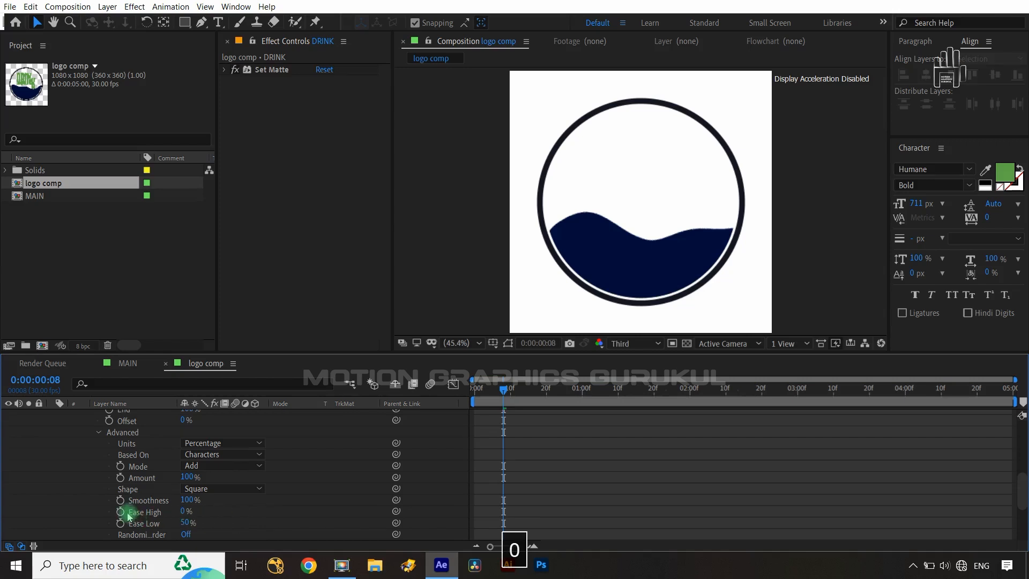
{"action": "left_click", "coordinate": [182, 512]}
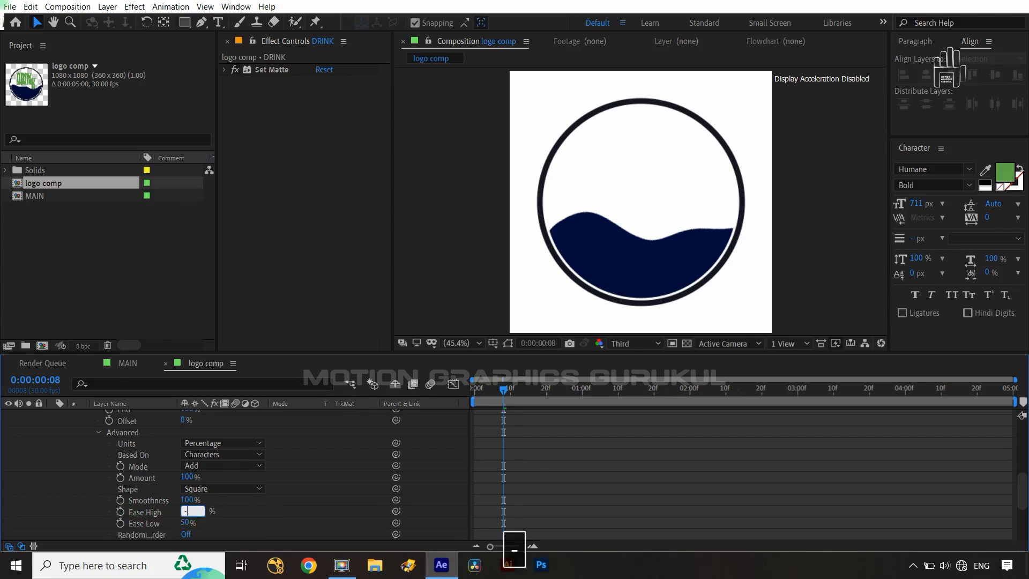
{"action": "type", "text": "50"}
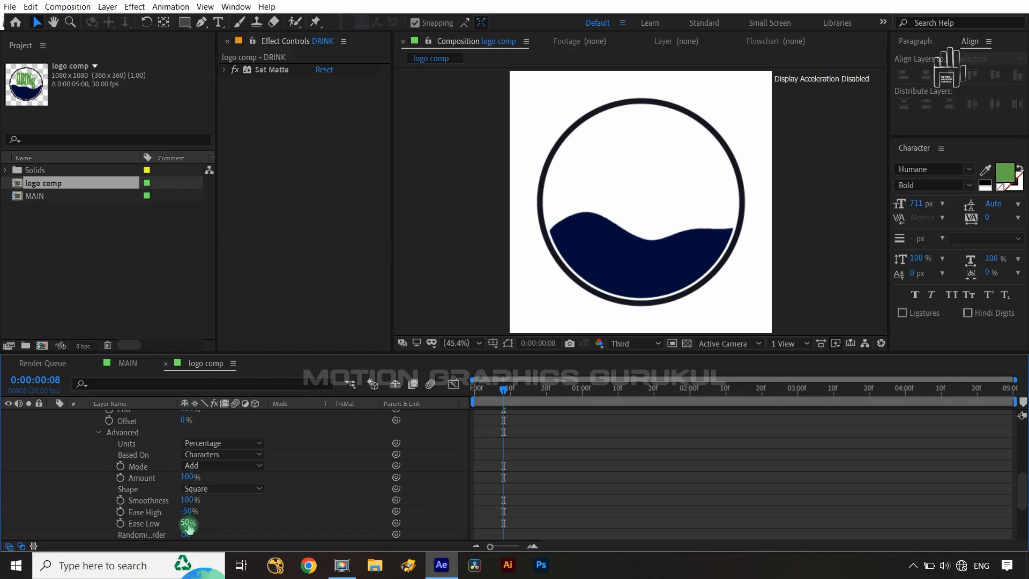
Add a Start keyframe of 100% to the DRINK range selector at 0:00:02:00.
{"action": "scroll", "coordinate": [189, 528], "scroll_direction": "up", "scroll_amount": 1}
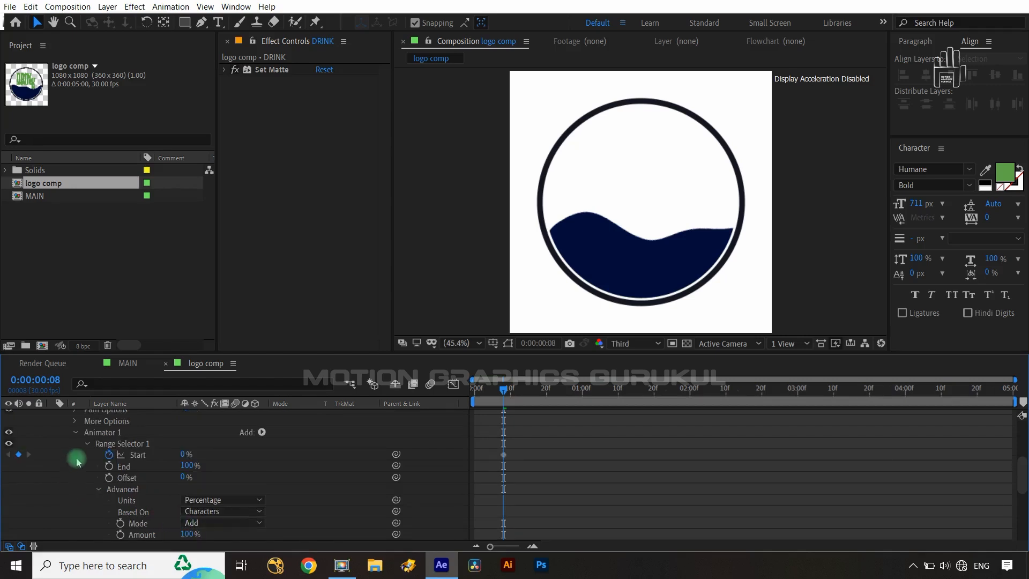
{"action": "scroll", "coordinate": [118, 433], "scroll_direction": "up", "scroll_amount": 1}
{"action": "left_click", "coordinate": [111, 443]}
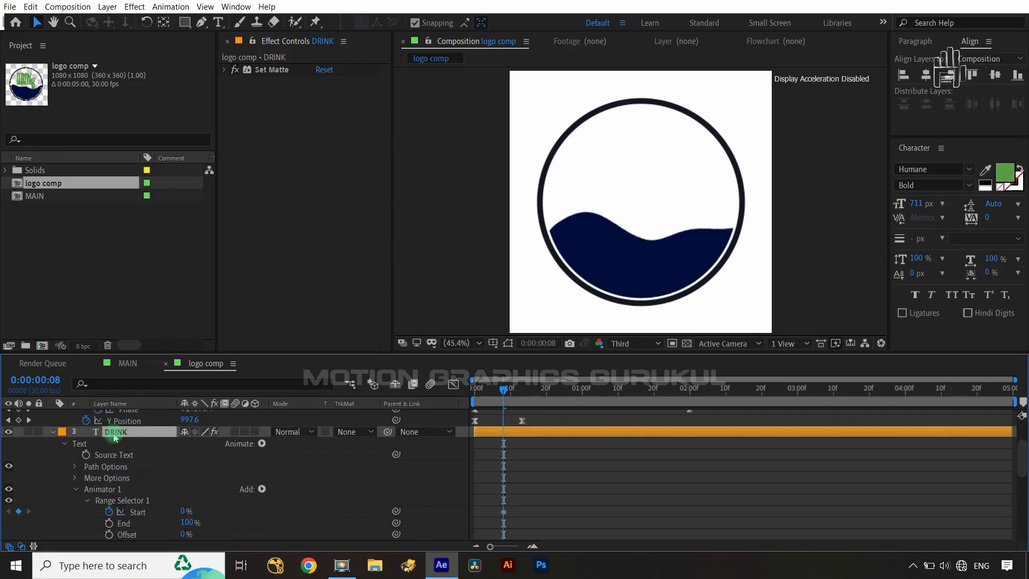
{"action": "key", "text": "u"}
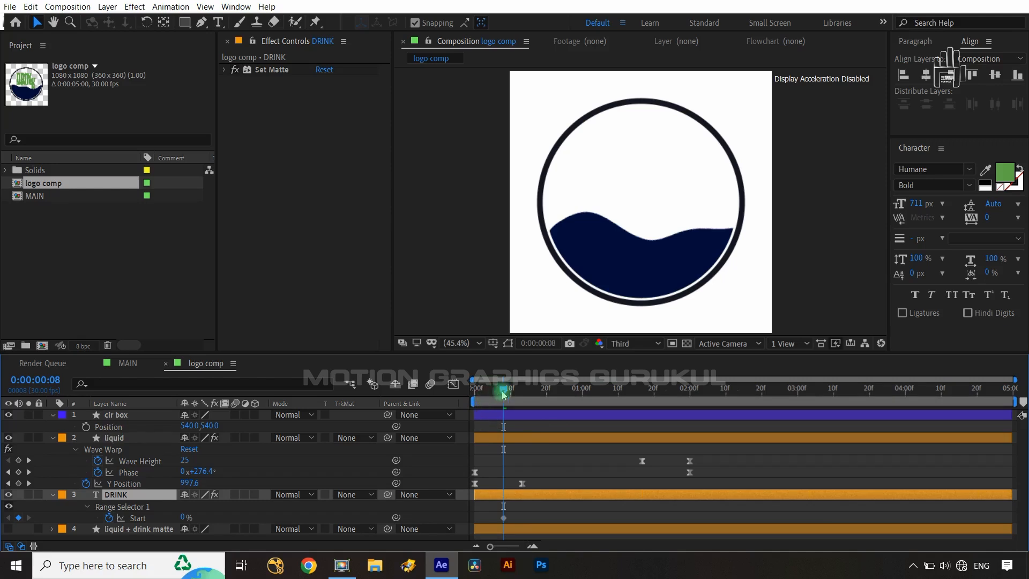
{"action": "left_click_drag", "start_coordinate": [504, 390], "coordinate": [692, 460]}
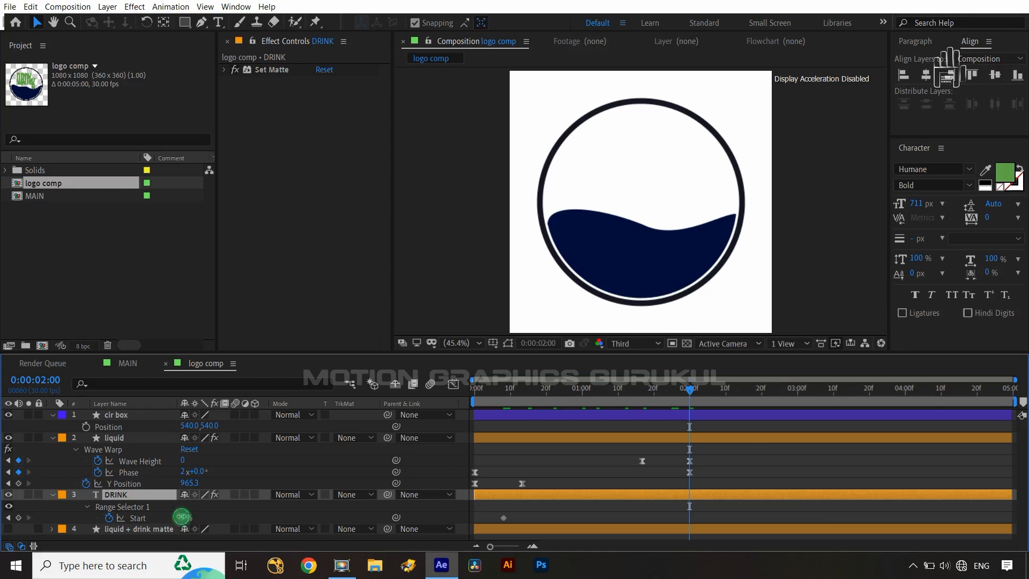
{"action": "left_click_drag", "start_coordinate": [183, 516], "coordinate": [285, 514]}
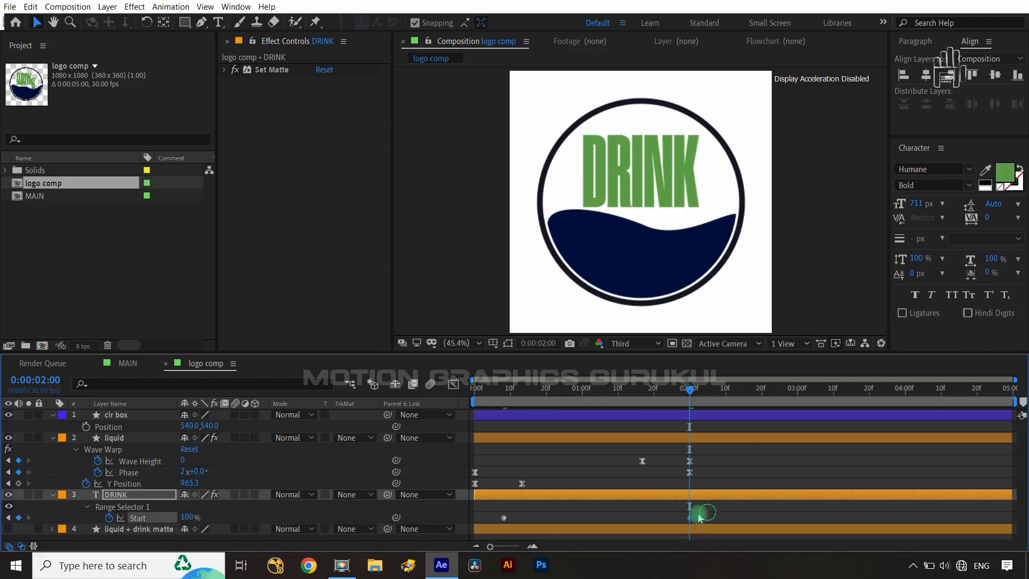
Apply Easy Ease to both Start keyframes and reshape their value curve in the Graph Editor for a steep start.
{"action": "left_click_drag", "start_coordinate": [706, 512], "coordinate": [493, 521]}
{"action": "key", "text": "F9"}
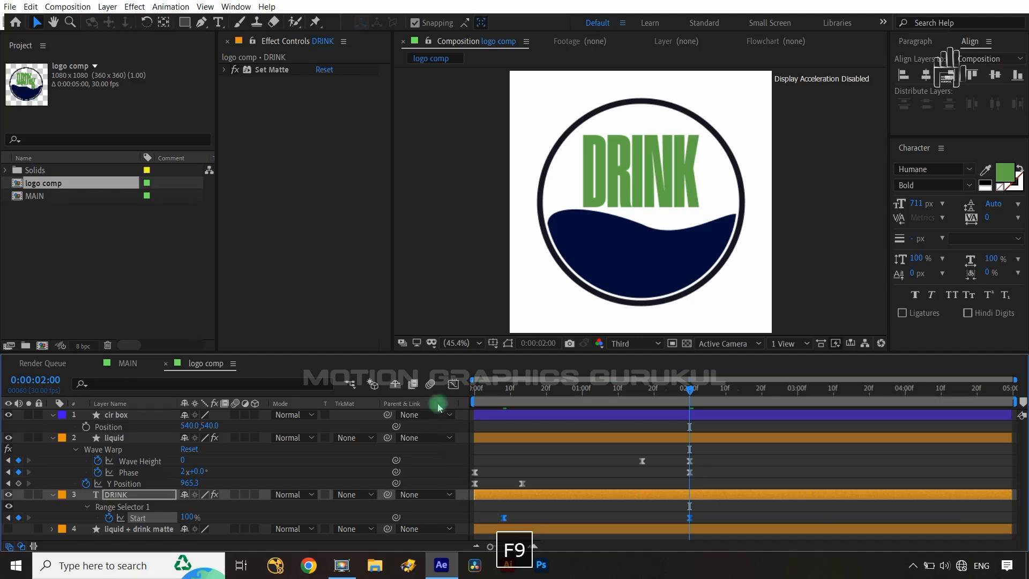
{"action": "left_click", "coordinate": [453, 384]}
{"action": "left_click_drag", "start_coordinate": [533, 479], "coordinate": [447, 557]}
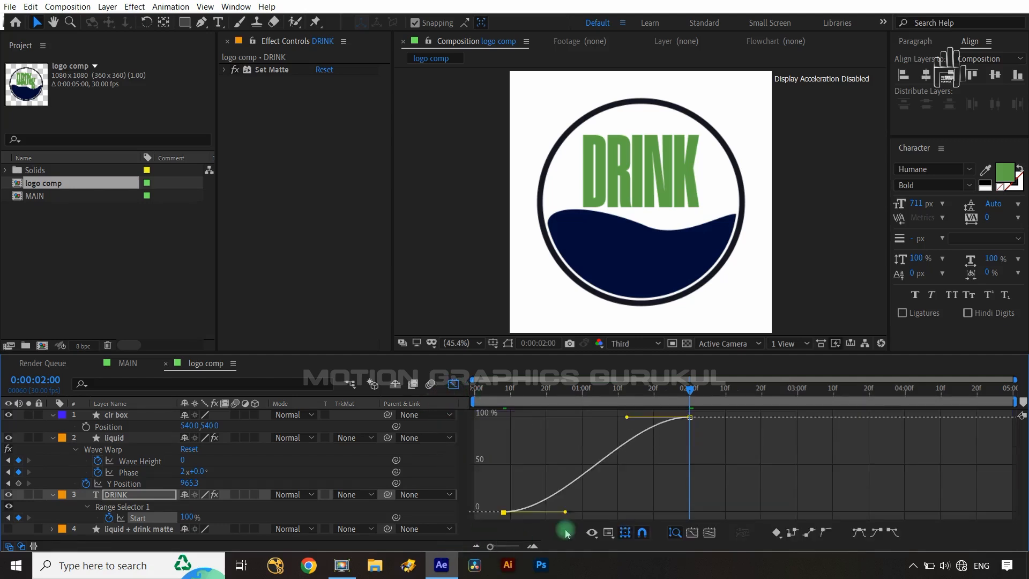
{"action": "left_click_drag", "start_coordinate": [565, 512], "coordinate": [534, 442]}
{"action": "left_click", "coordinate": [453, 384]}
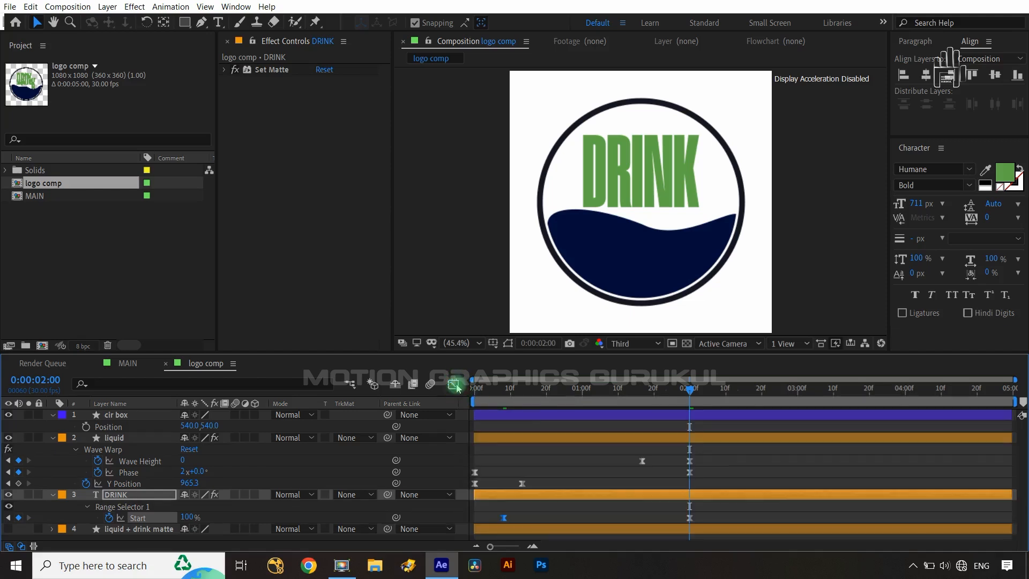
{"action": "key", "text": "u"}
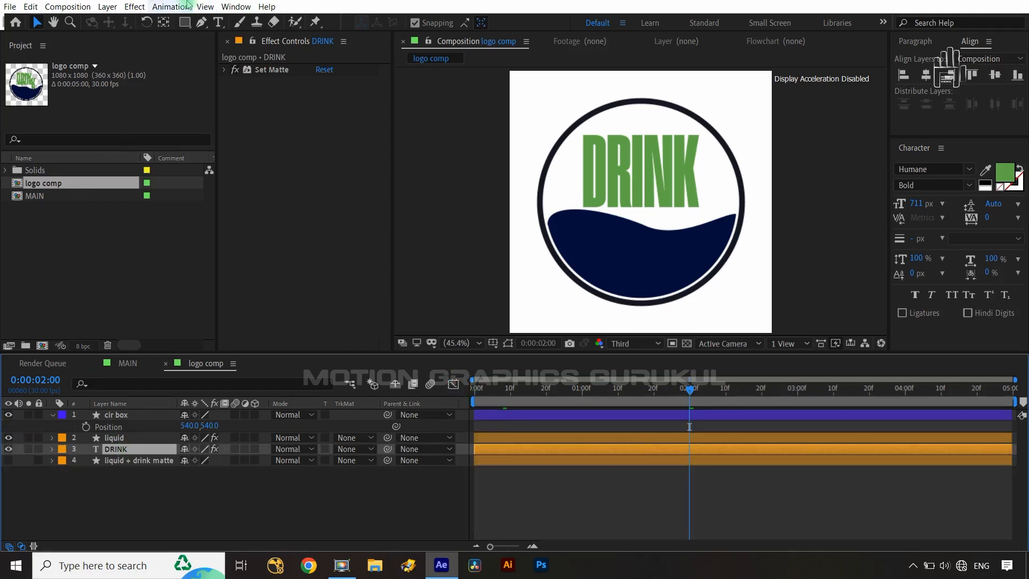
Apply the Turbulent Displace effect to the DRINK layer and place it above Set Matte in the effect order.
{"action": "left_click", "coordinate": [134, 6]}
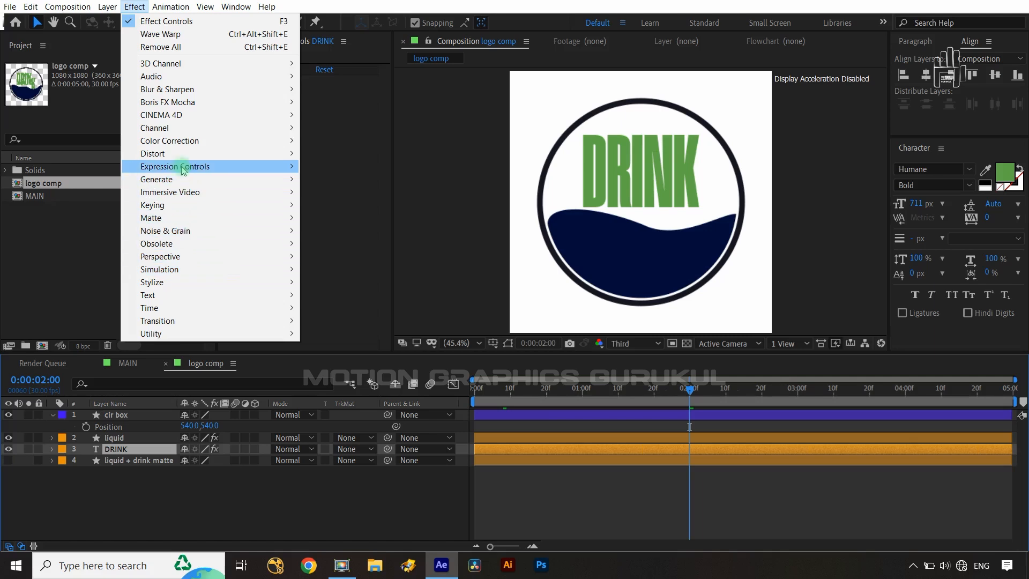
{"action": "mouse_move", "coordinate": [211, 154]}
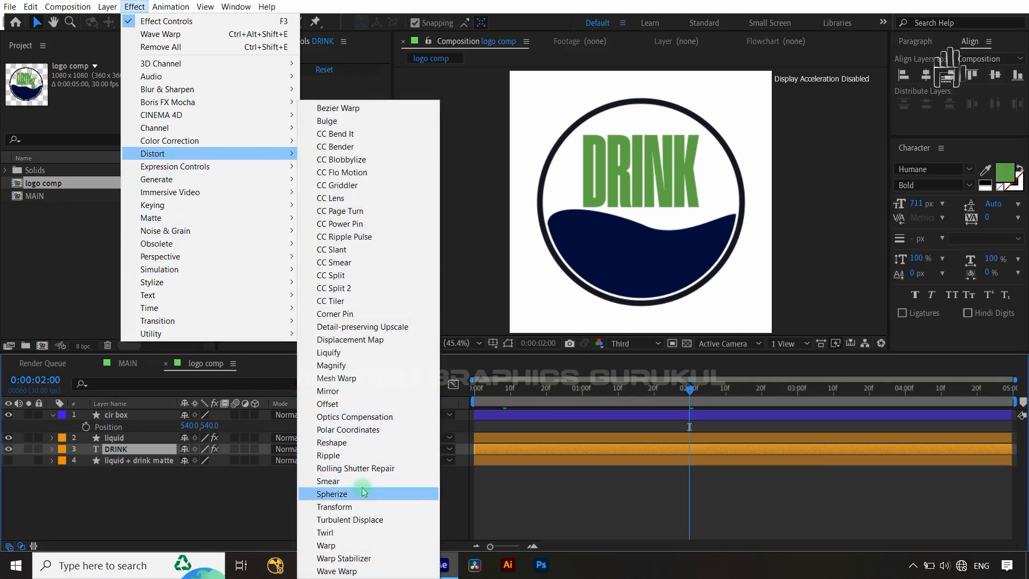
{"action": "left_click", "coordinate": [351, 519]}
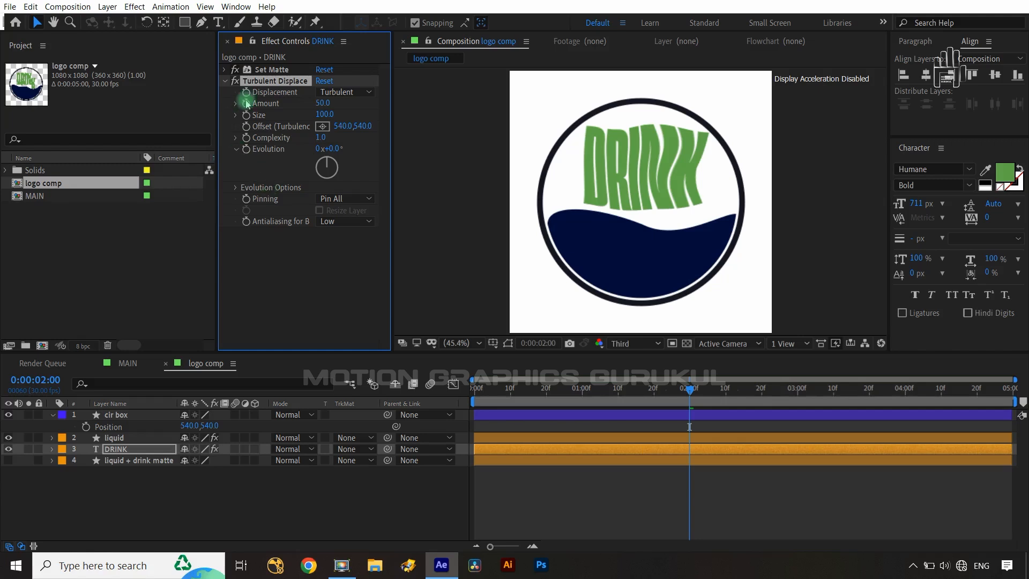
{"action": "left_click_drag", "start_coordinate": [278, 84], "coordinate": [277, 68]}
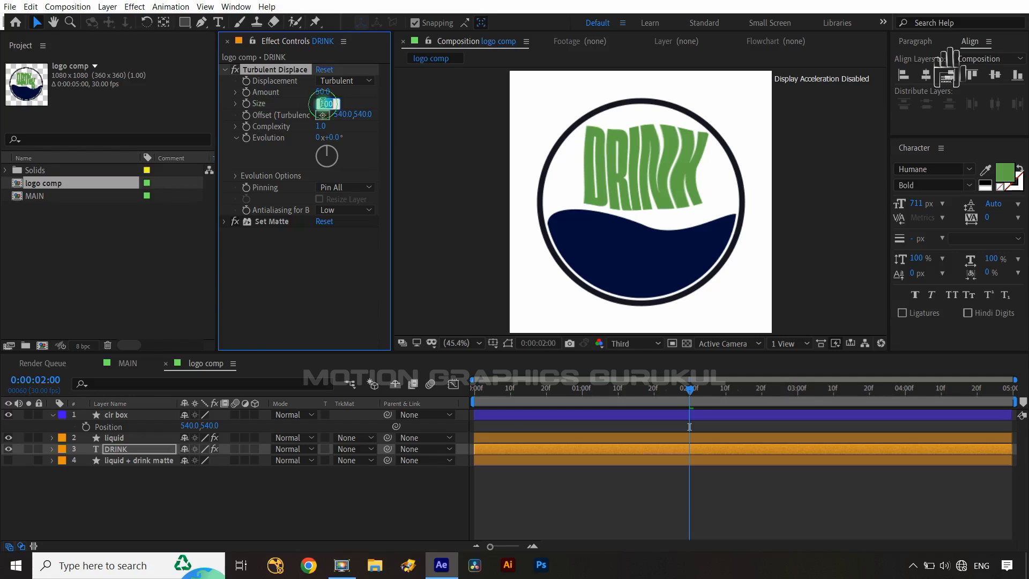
Set the Turbulent Displace Size to 58 and Amount to 21.
{"action": "type", "text": "45"}
{"action": "left_click", "coordinate": [300, 276]}
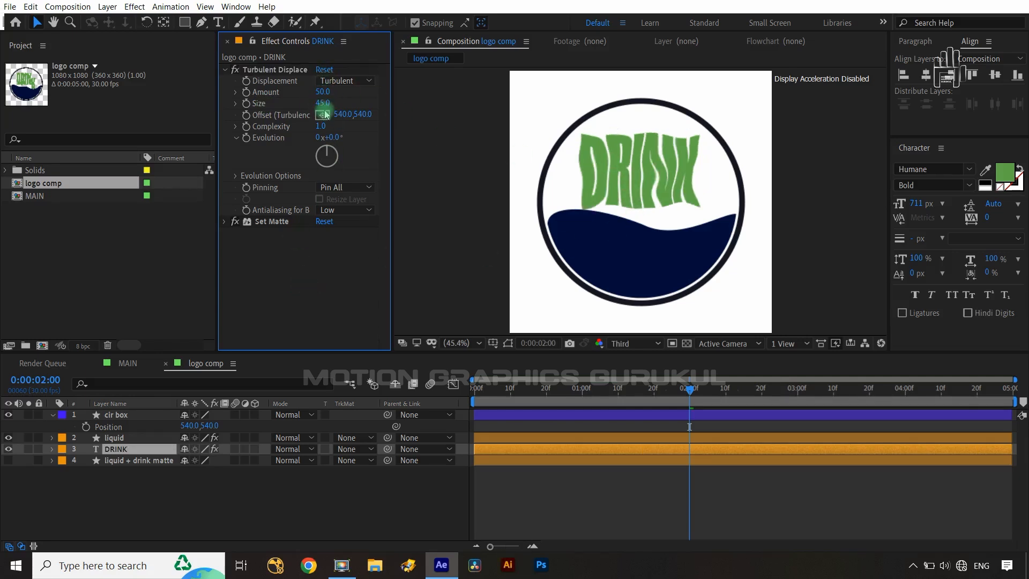
{"action": "left_click_drag", "start_coordinate": [321, 104], "coordinate": [333, 105]}
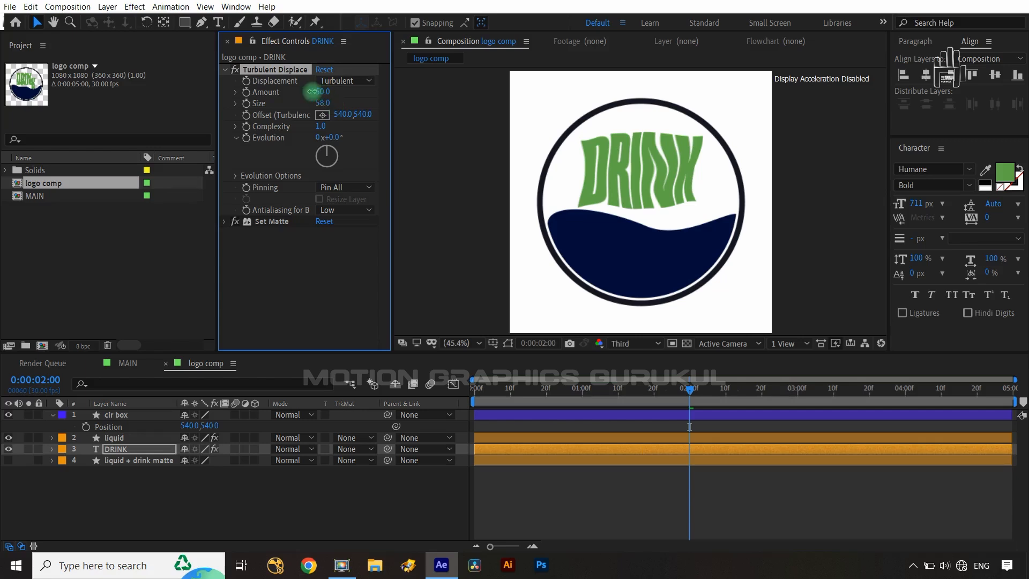
{"action": "left_click_drag", "start_coordinate": [313, 92], "coordinate": [304, 95]}
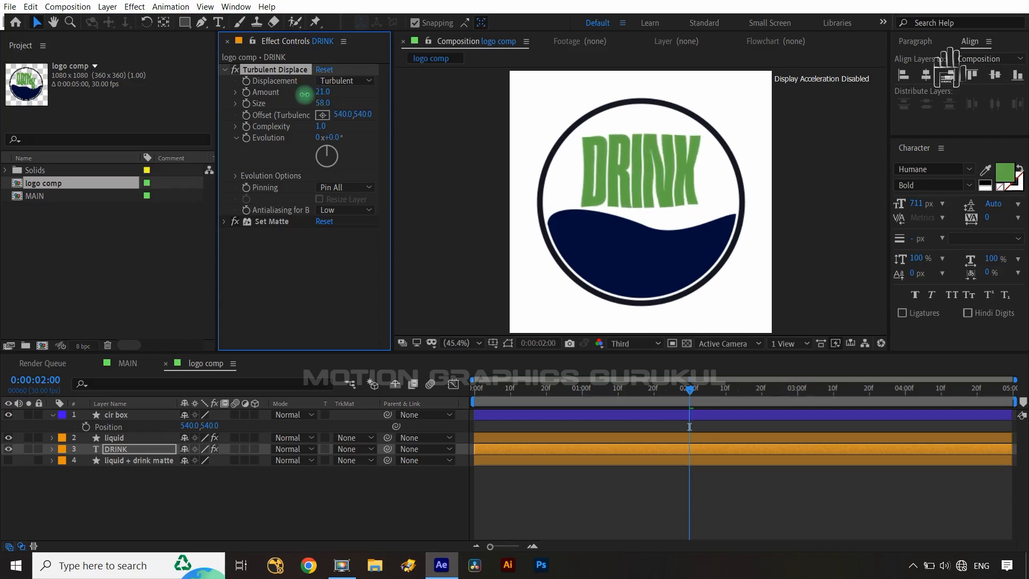
Start keyframing the DRINK layer's Turbulent Displace Amount and Evolution at 0:00:00:00 and reveal the layer's keyframed properties.
{"action": "left_click", "coordinate": [305, 517]}
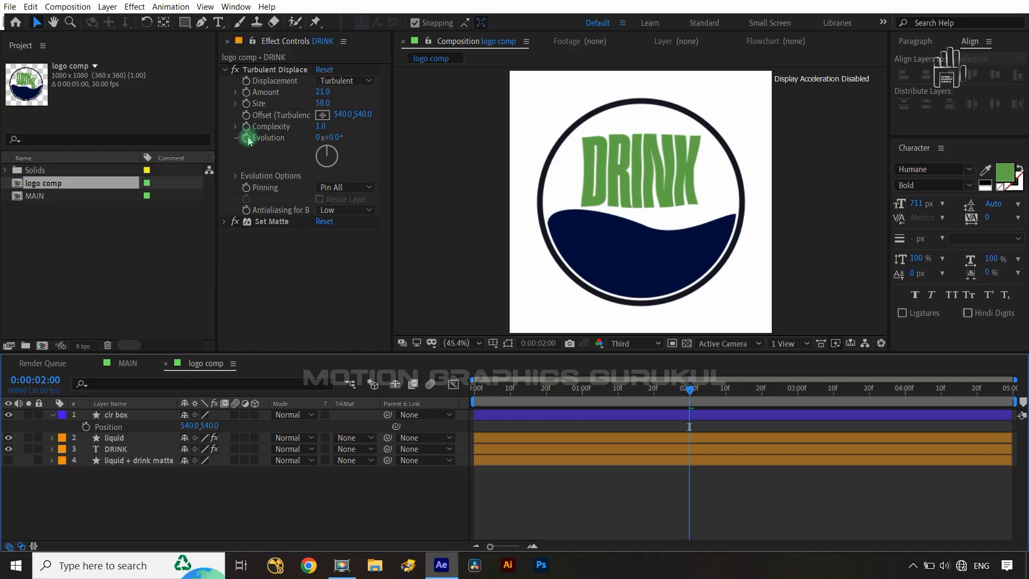
{"action": "left_click_drag", "start_coordinate": [693, 396], "coordinate": [444, 402]}
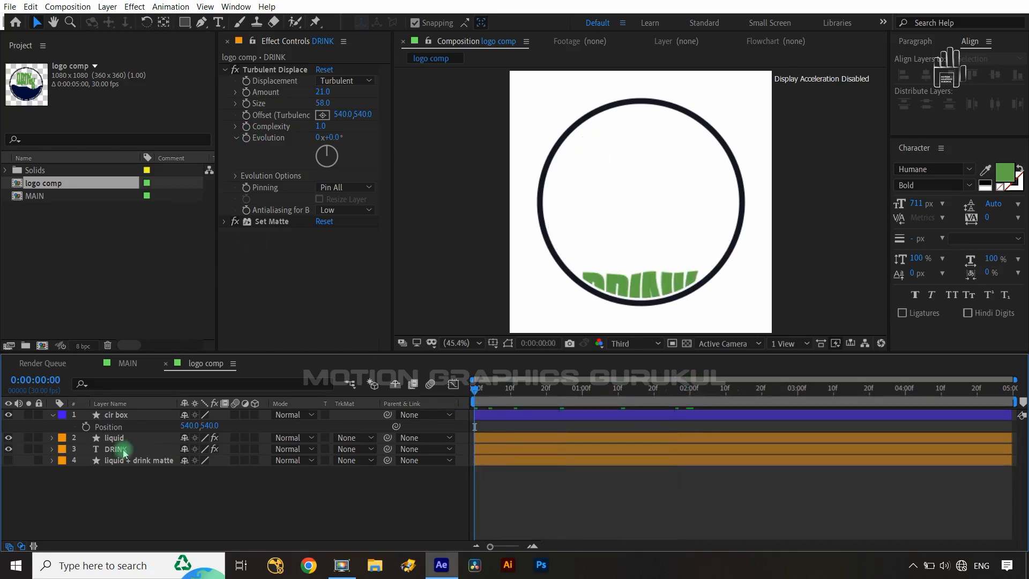
{"action": "left_click", "coordinate": [246, 92]}
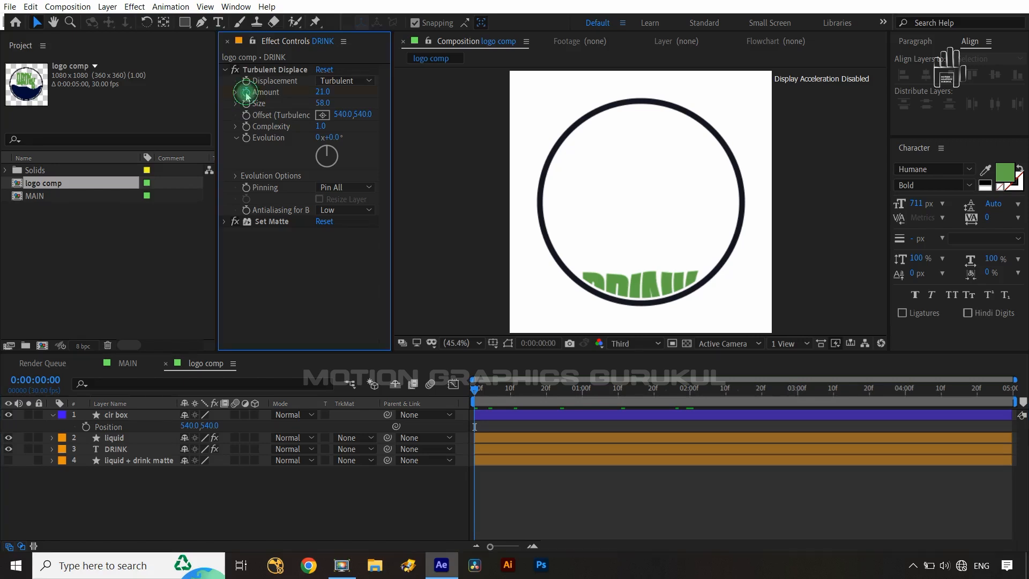
{"action": "left_click", "coordinate": [246, 137]}
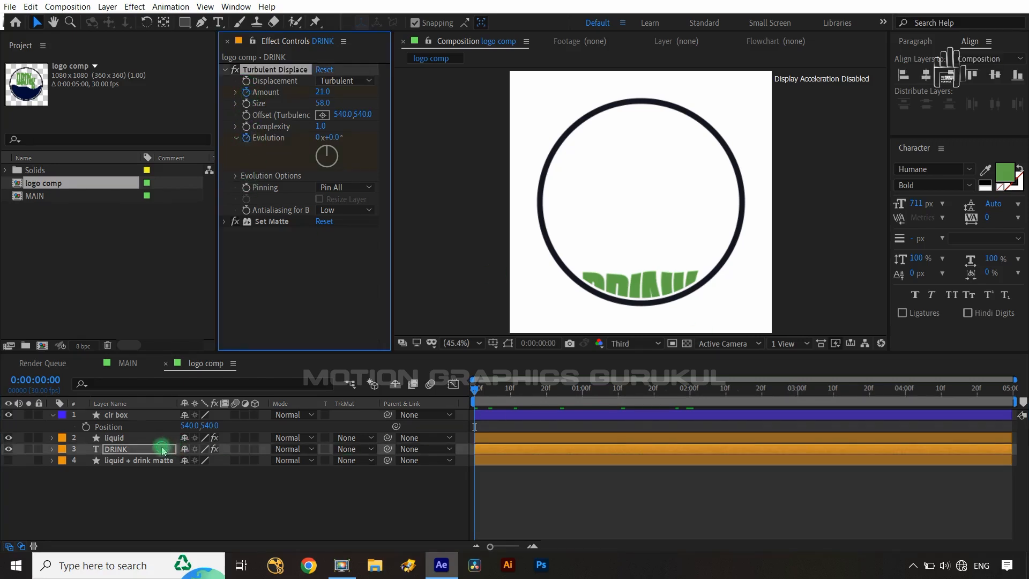
{"action": "key", "text": "u"}
Add an Evolution keyframe of 2x+0.0° on the DRINK layer at 0:00:02:10.
{"action": "key", "text": "space"}
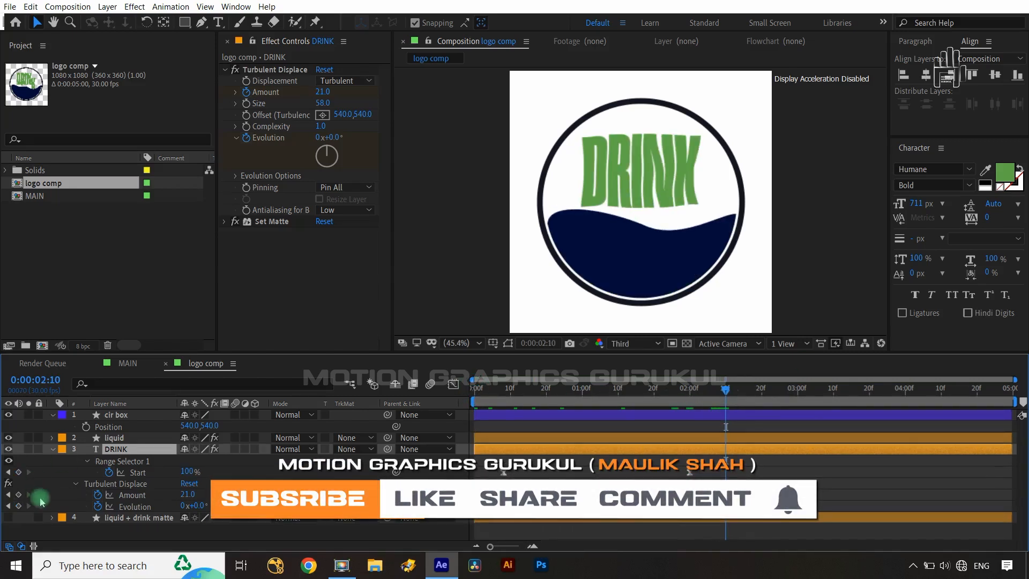
{"action": "left_click", "coordinate": [184, 505]}
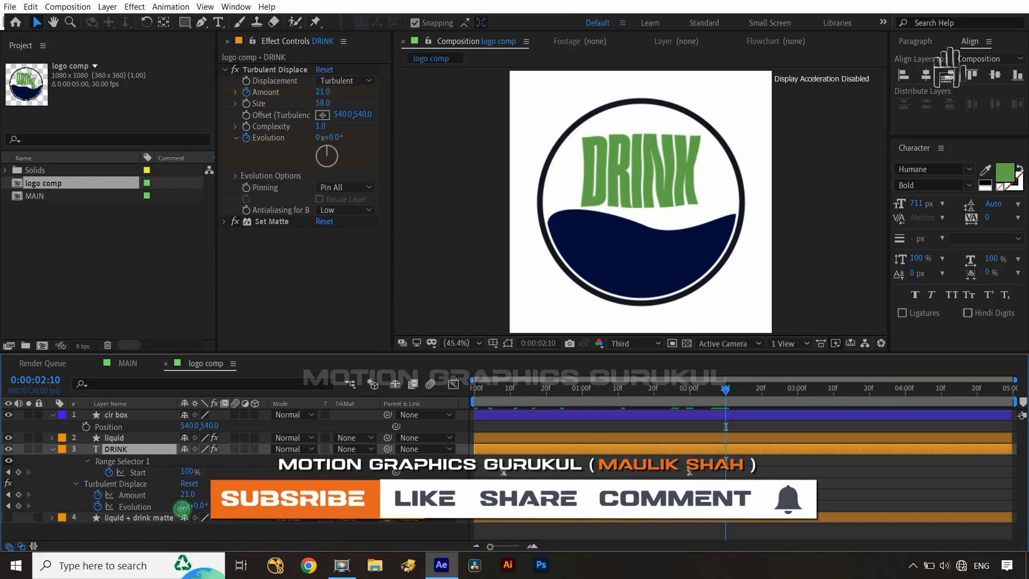
{"action": "type", "text": "2"}
{"action": "key", "text": "Return"}
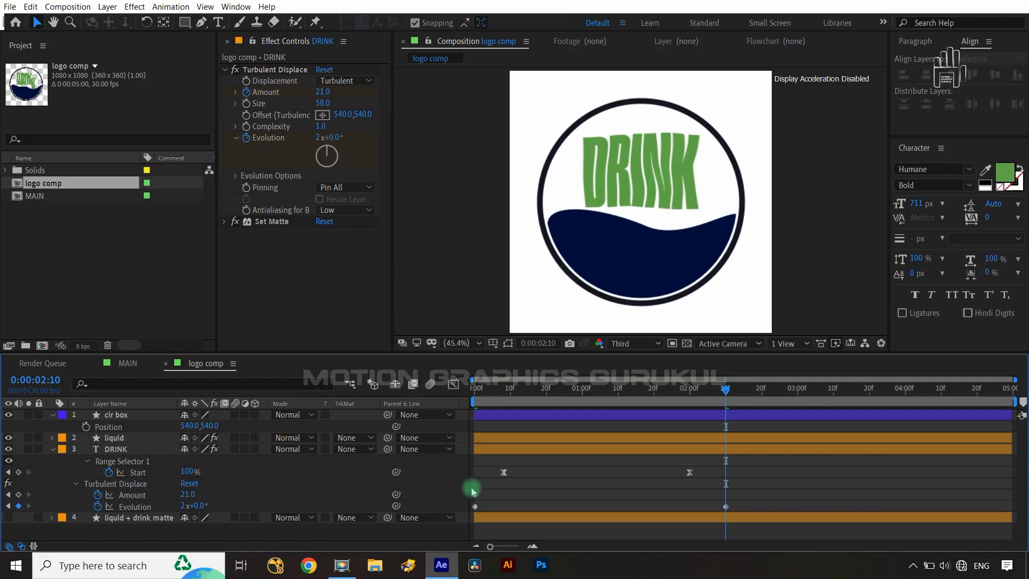
Add an Amount keyframe at 0:00:02:10 and move the first Amount keyframe to about 0:00:01:19.
{"action": "left_click", "coordinate": [18, 494]}
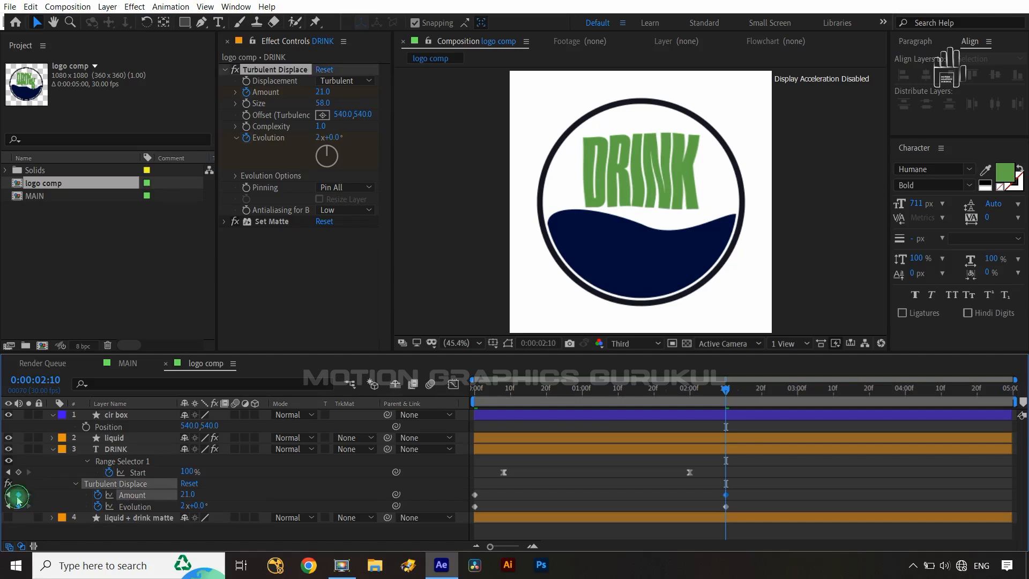
{"action": "key", "text": "shift+Page_Up"}
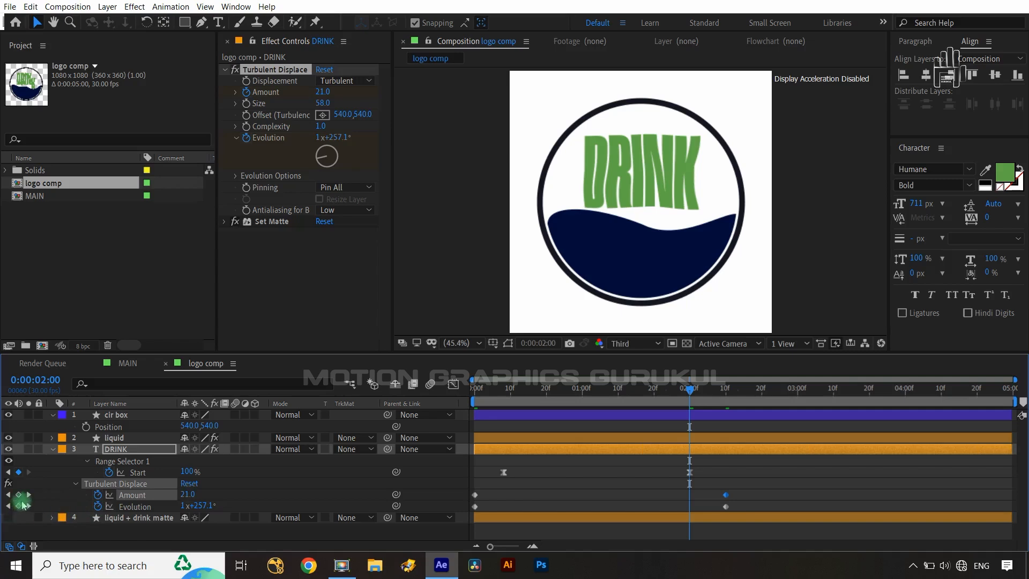
{"action": "left_click_drag", "start_coordinate": [477, 499], "coordinate": [673, 501]}
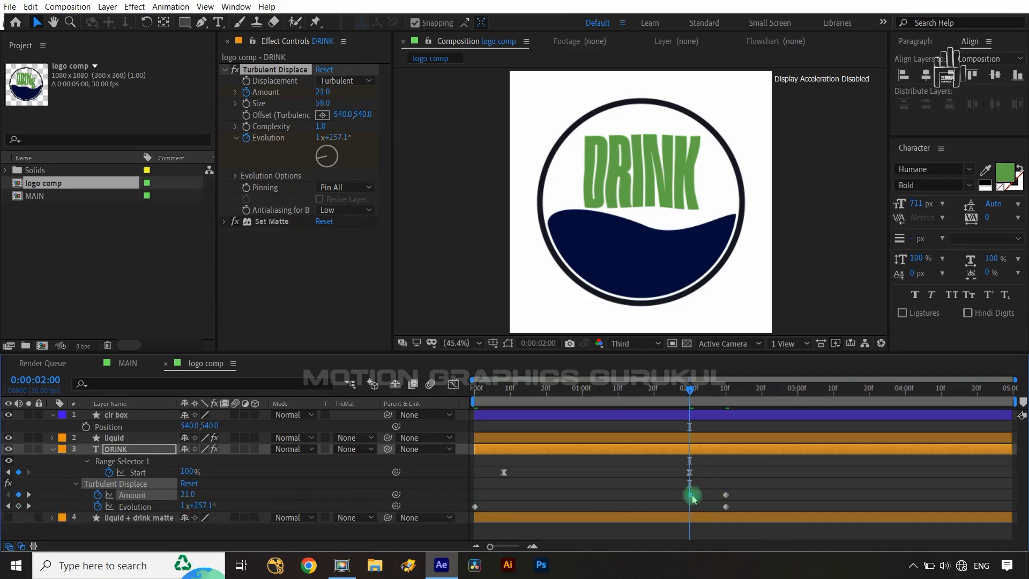
{"action": "left_click_drag", "start_coordinate": [691, 498], "coordinate": [651, 494]}
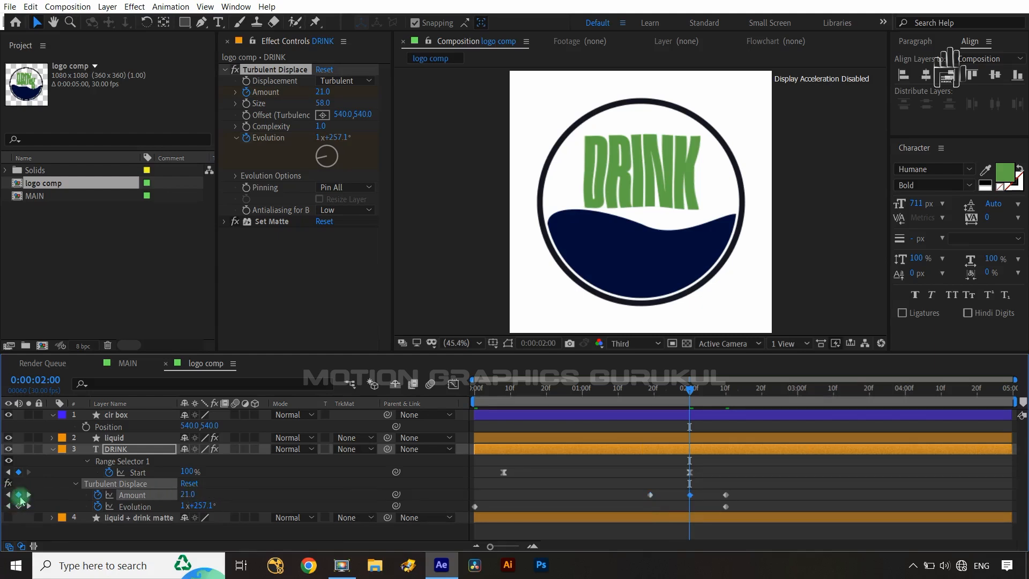
{"action": "key", "text": "ctrl+z"}
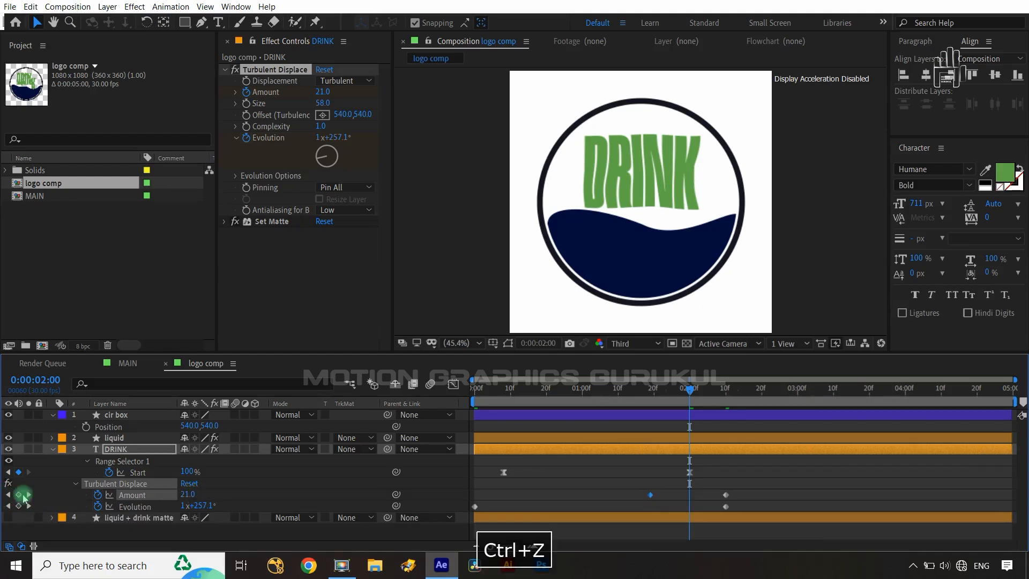
Set the Turbulent Displace Amount to 0 at the 0:00:02:10 keyframe.
{"action": "left_click", "coordinate": [28, 494]}
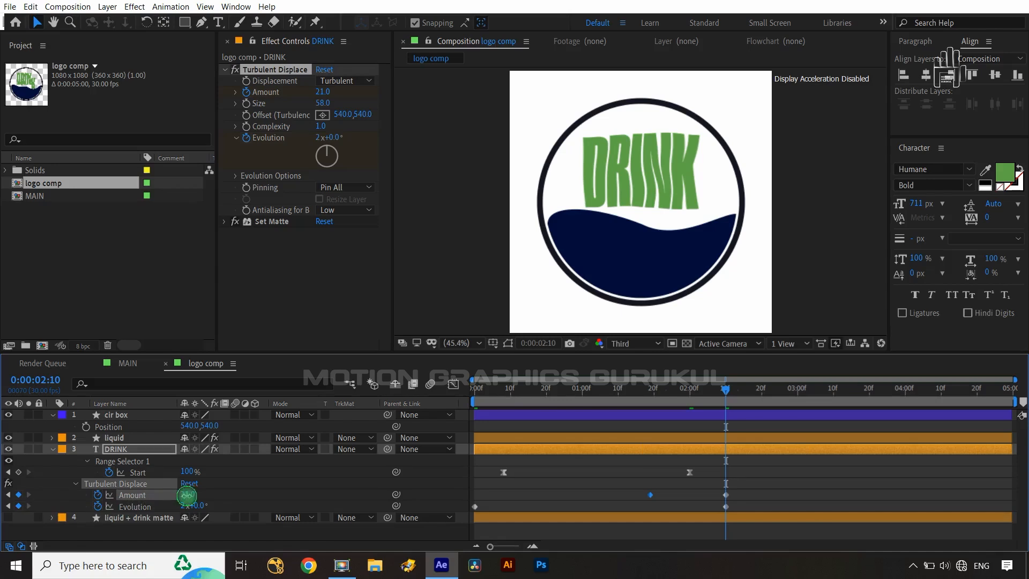
{"action": "type", "text": "0"}
{"action": "left_click", "coordinate": [235, 491]}
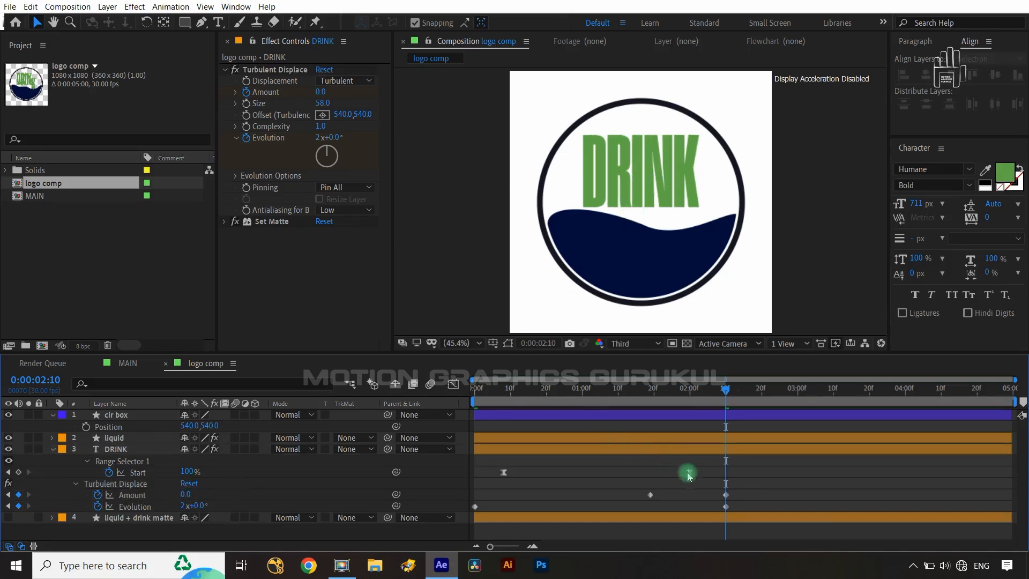
Apply Easy Ease to all Amount and Evolution keyframes of the DRINK layer.
{"action": "left_click_drag", "start_coordinate": [740, 493], "coordinate": [465, 516]}
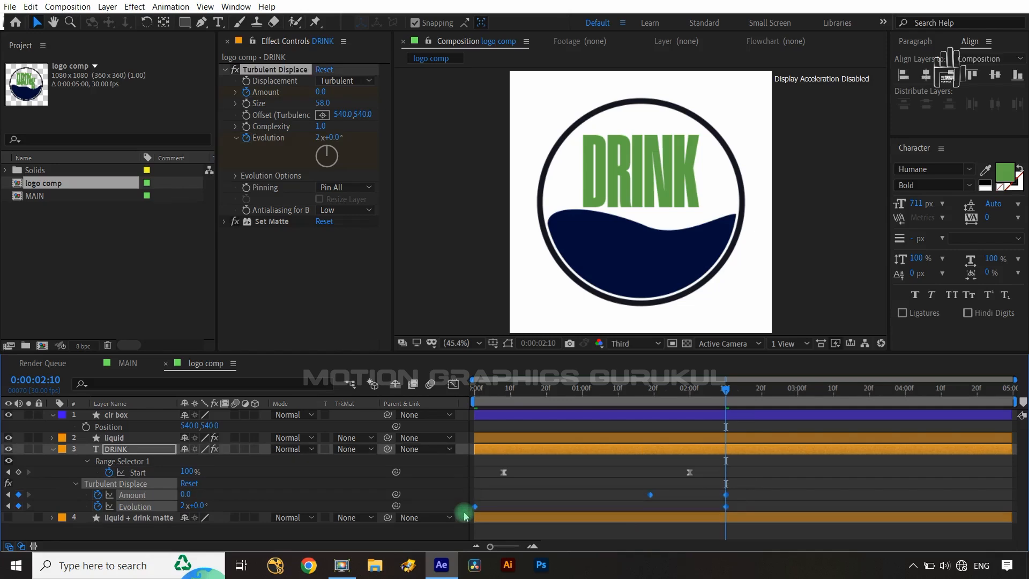
{"action": "key", "text": "F9"}
{"action": "left_click", "coordinate": [426, 529]}
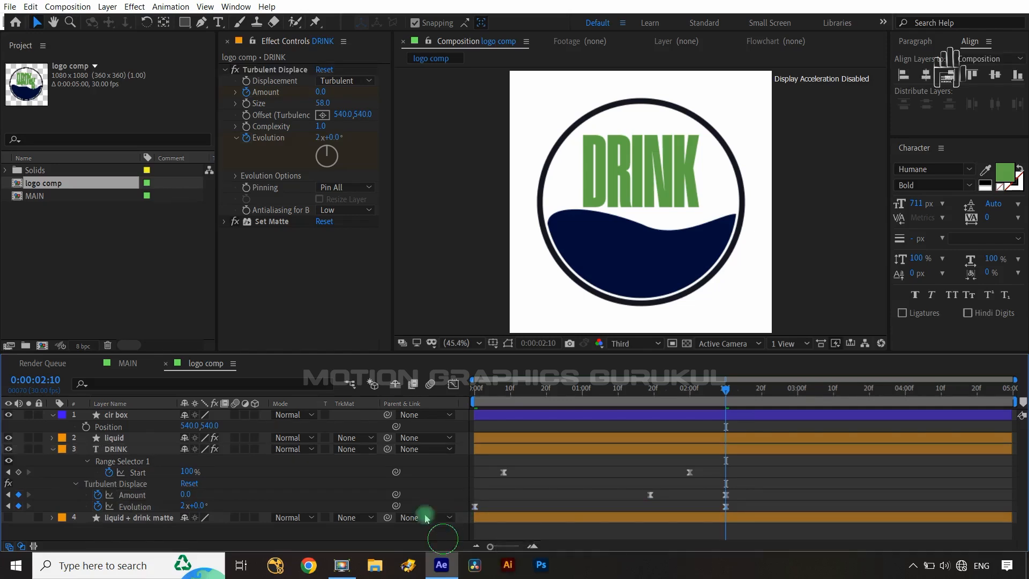
Collapse the DRINK layer's properties and preview how the text distortion settles around 0:00:02:00.
{"action": "left_click", "coordinate": [160, 506]}
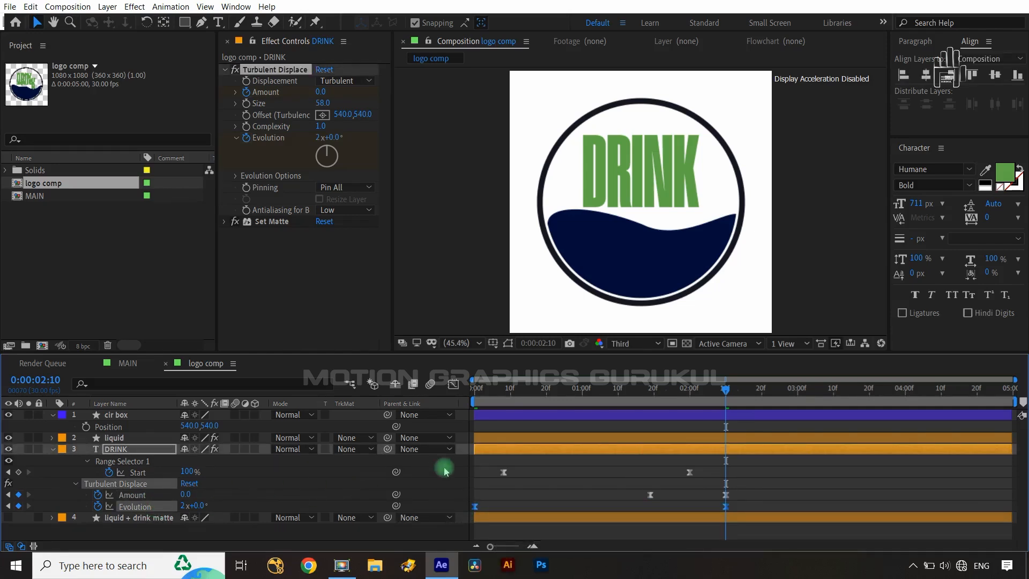
{"action": "left_click", "coordinate": [52, 449]}
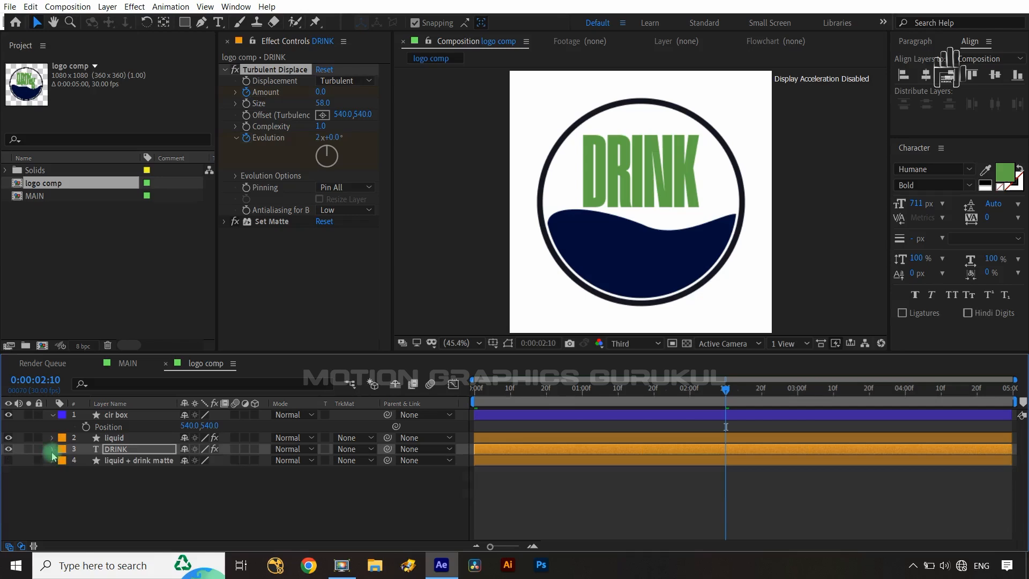
{"action": "left_click", "coordinate": [198, 510]}
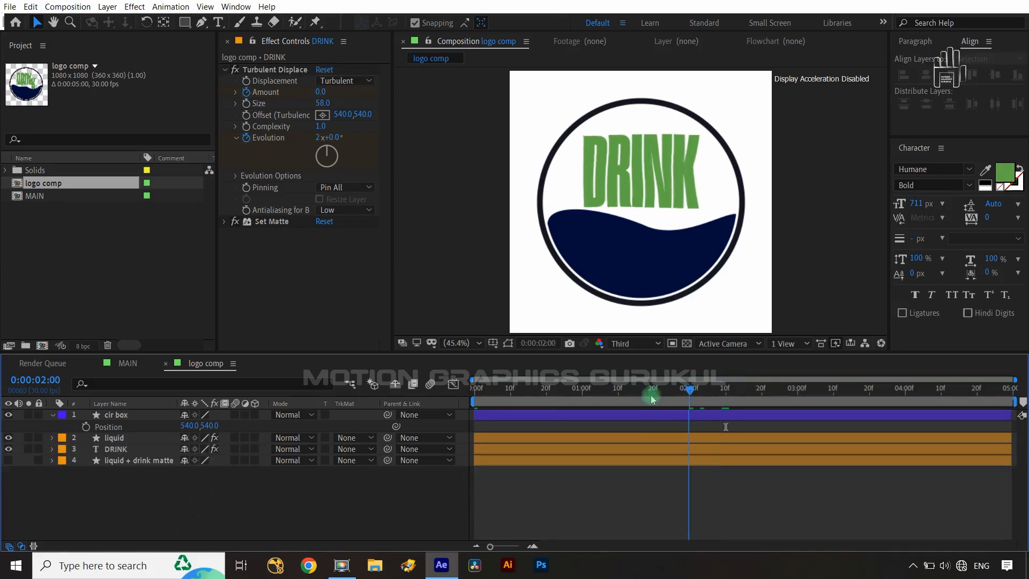
{"action": "left_click_drag", "start_coordinate": [726, 389], "coordinate": [734, 423]}
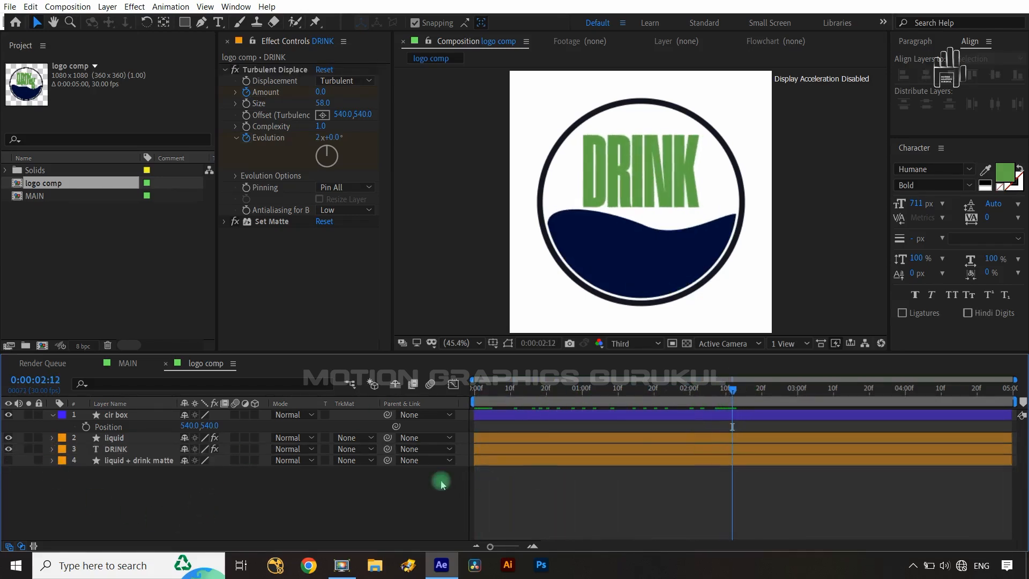
Place logo comp above the BG layer in the MAIN composition.
{"action": "left_click", "coordinate": [128, 364]}
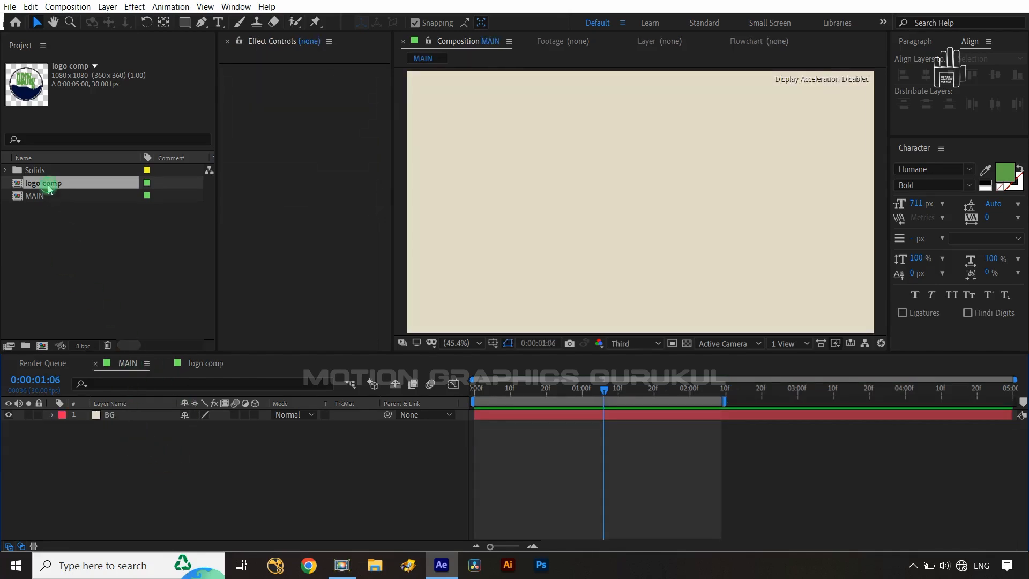
{"action": "left_click_drag", "start_coordinate": [49, 188], "coordinate": [108, 413]}
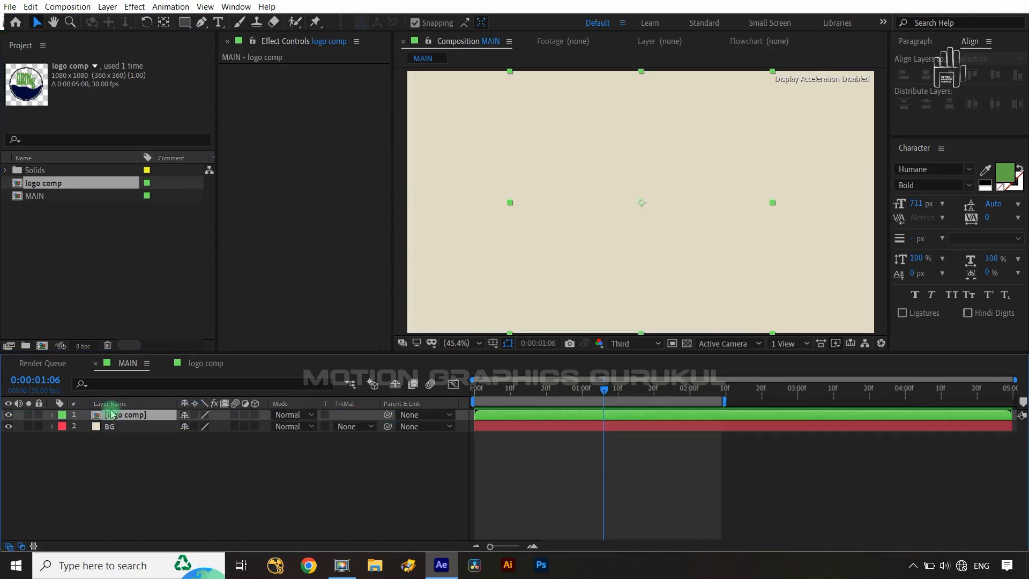
{"action": "left_click", "coordinate": [168, 477]}
Set the logo comp layer's Scale to 60% in MAIN.
{"action": "left_click", "coordinate": [134, 420]}
{"action": "key", "text": "s"}
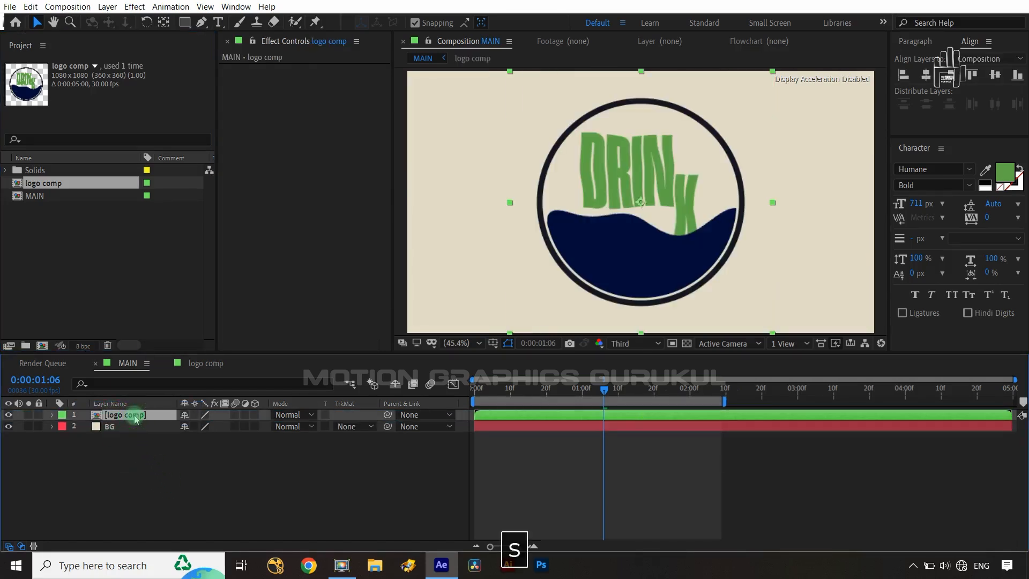
{"action": "left_click", "coordinate": [219, 426]}
{"action": "type", "text": "60"}
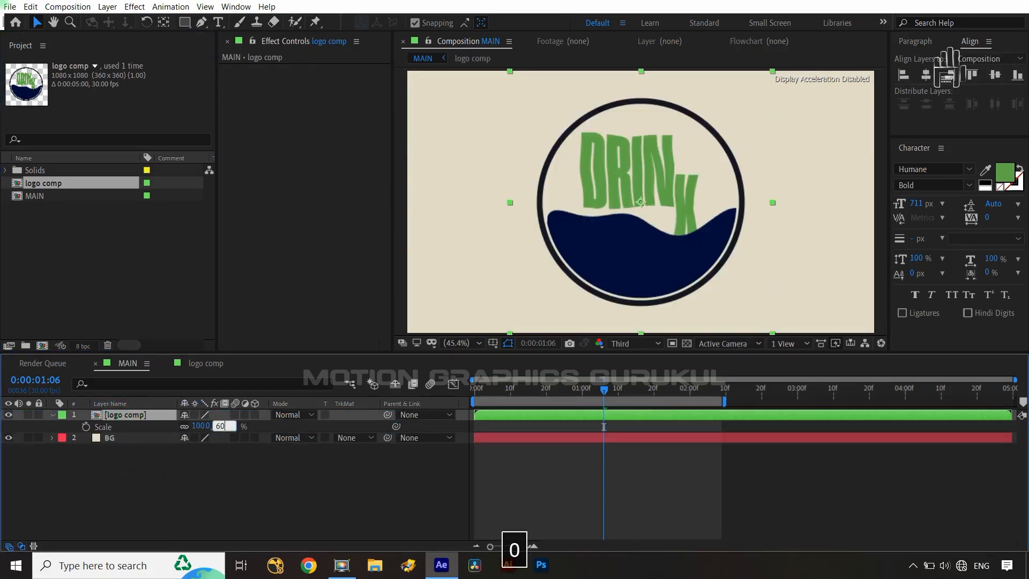
{"action": "left_click", "coordinate": [280, 477]}
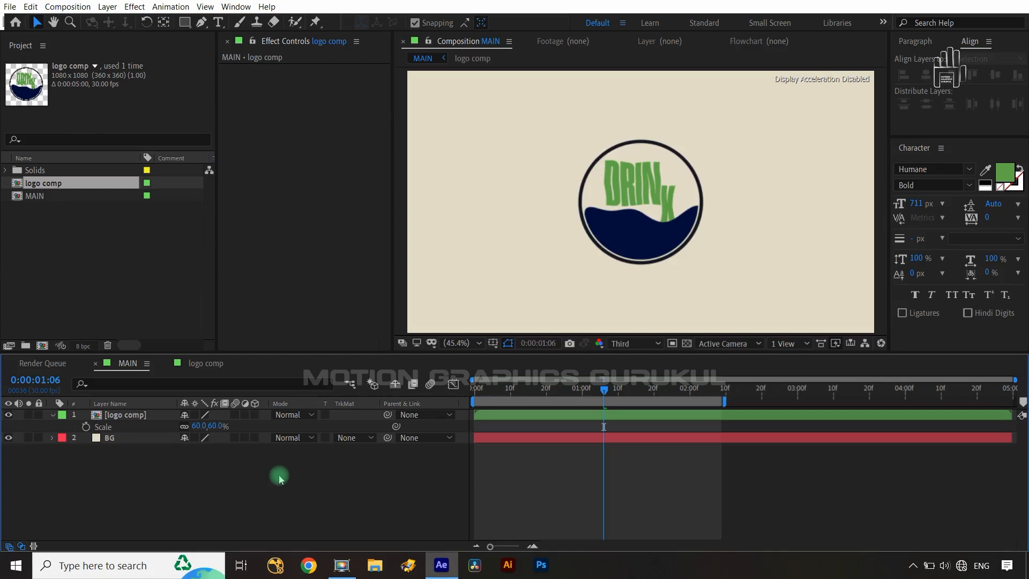
Create a new shape layer in MAIN with an ellipse that fills the whole composition frame.
{"action": "key", "text": "shift+slash"}
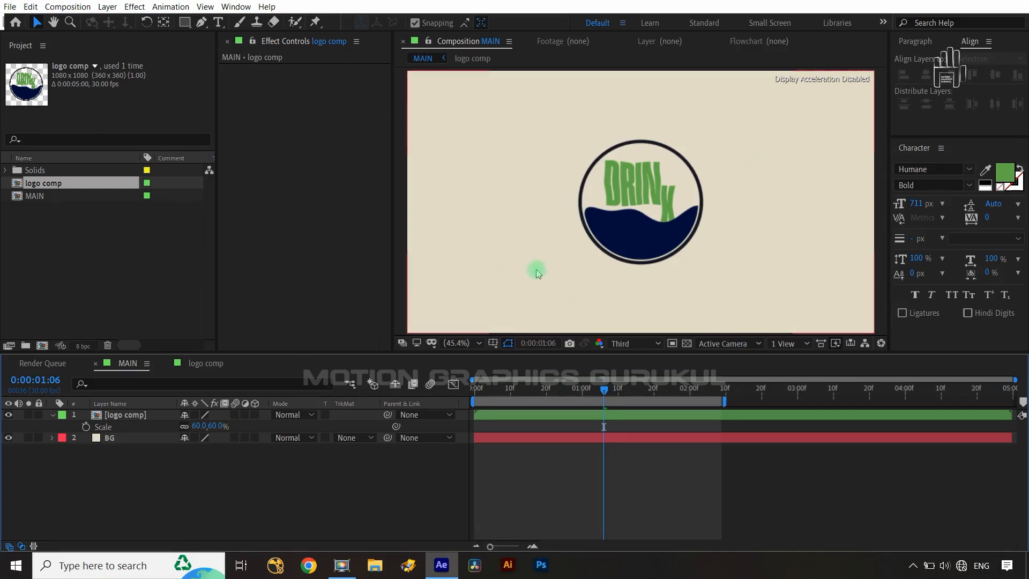
{"action": "left_click", "coordinate": [315, 463]}
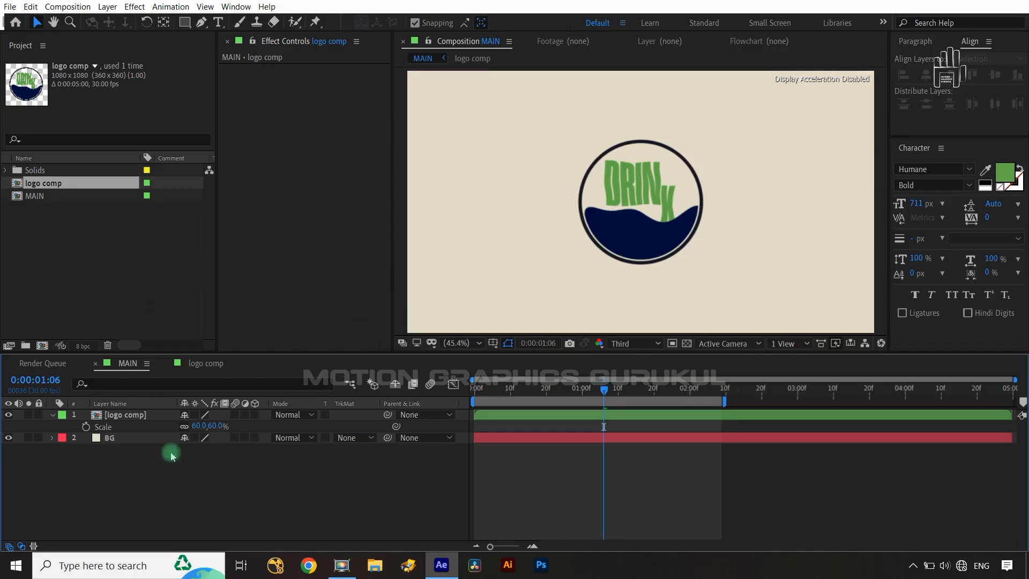
{"action": "left_click", "coordinate": [195, 483]}
{"action": "left_click", "coordinate": [185, 22]}
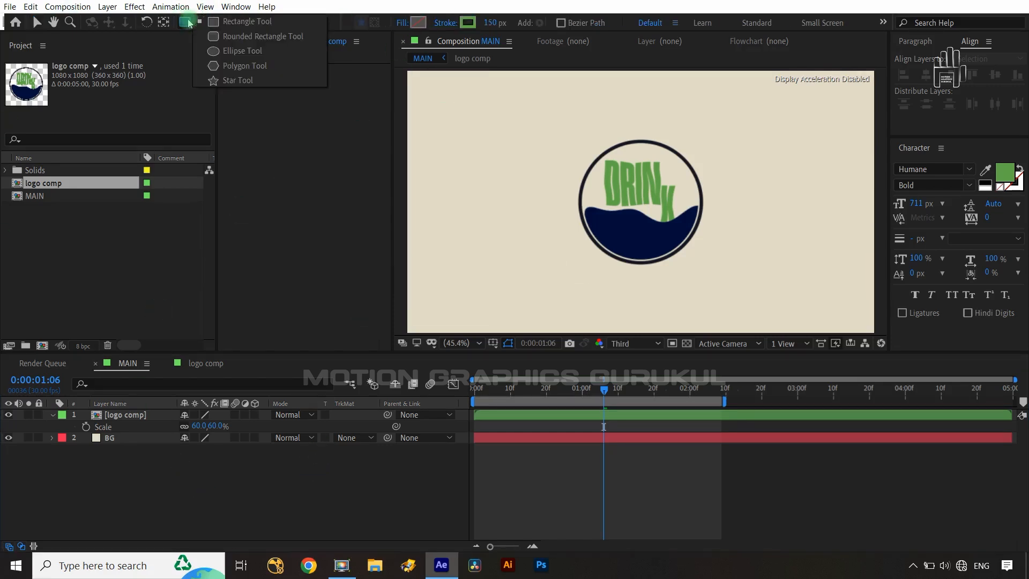
{"action": "left_click", "coordinate": [256, 52]}
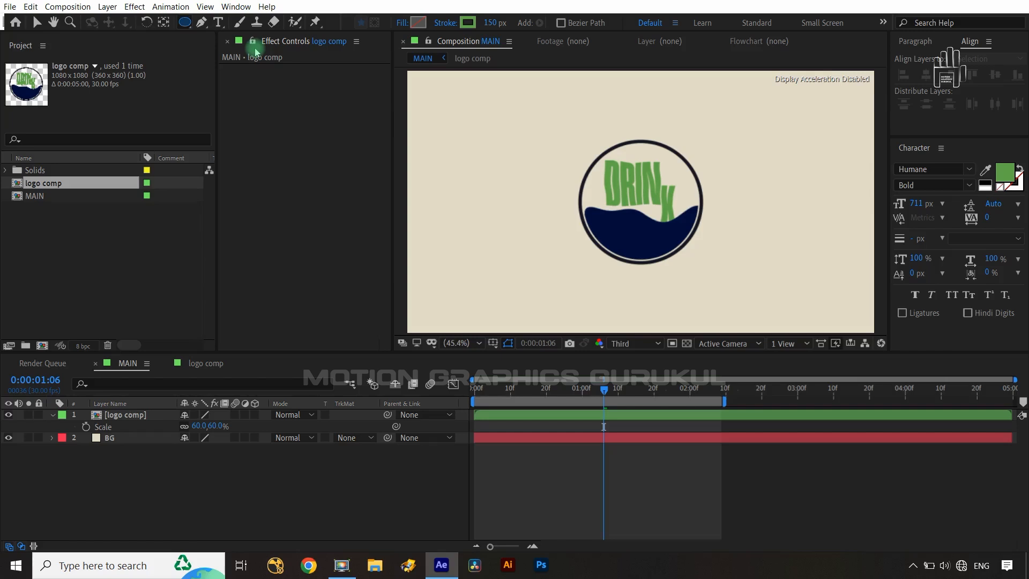
{"action": "double_click", "coordinate": [185, 22]}
{"action": "key", "text": "v"}
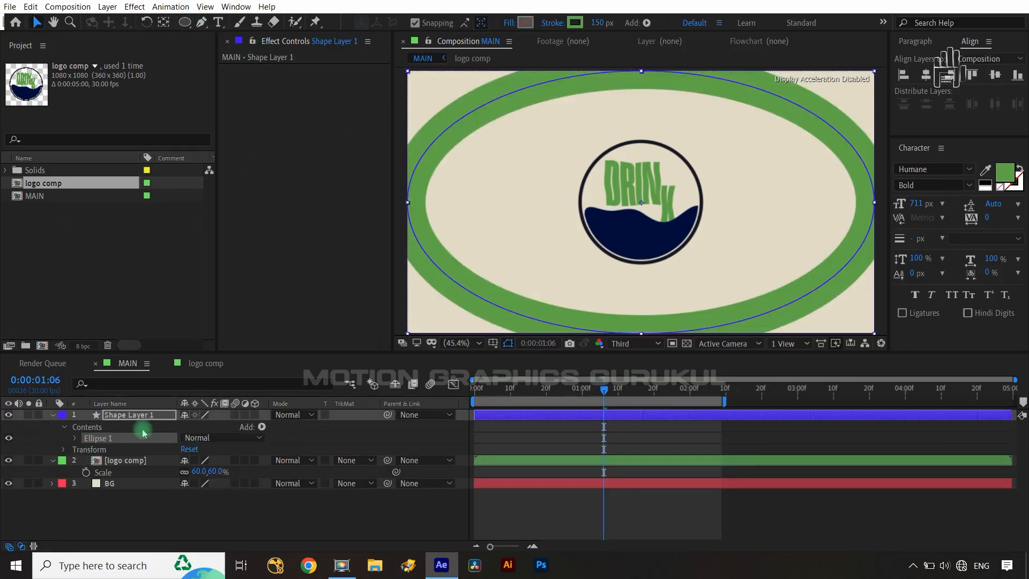
Unlink the ellipse path's size proportions, set its height to 1920, and select the collapsed shape layer.
{"action": "left_click", "coordinate": [75, 438]}
{"action": "left_click", "coordinate": [84, 472]}
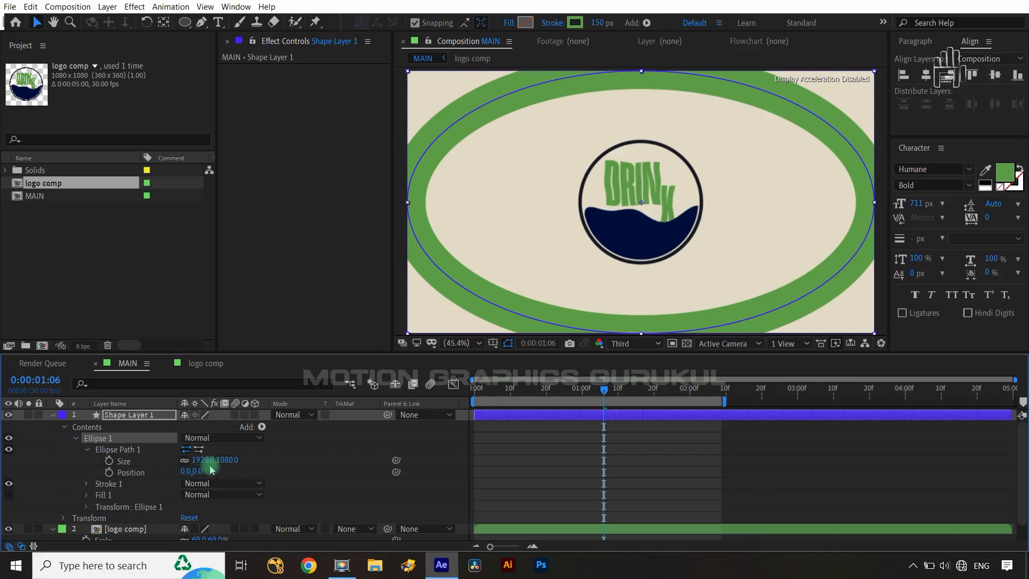
{"action": "left_click", "coordinate": [185, 462]}
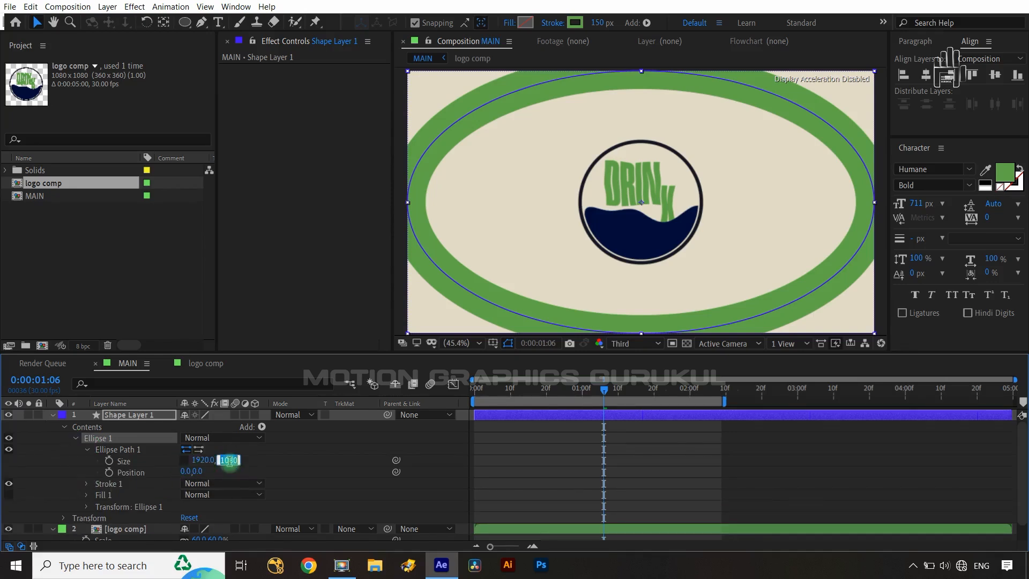
{"action": "type", "text": "1"}
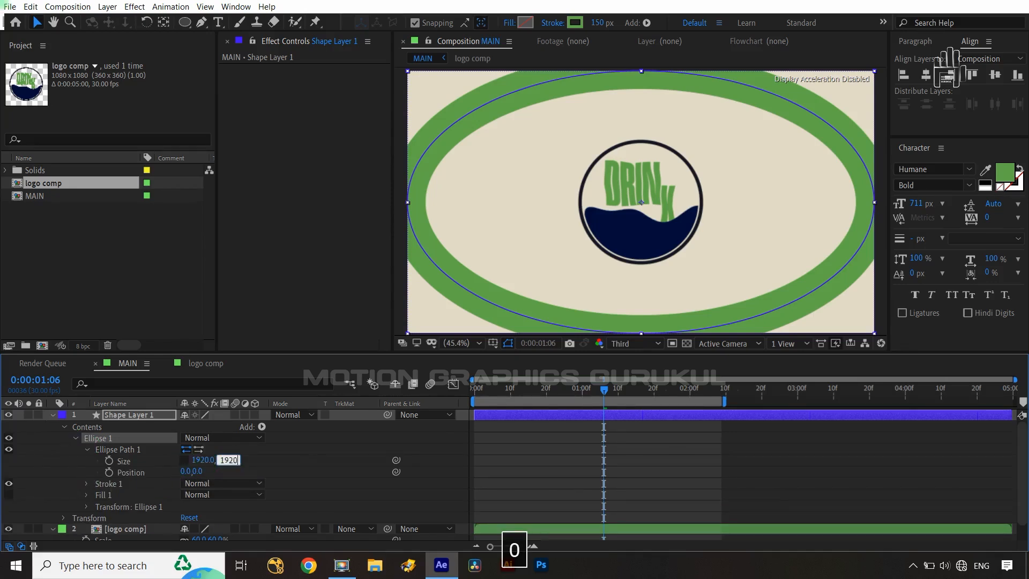
{"action": "left_click", "coordinate": [301, 455]}
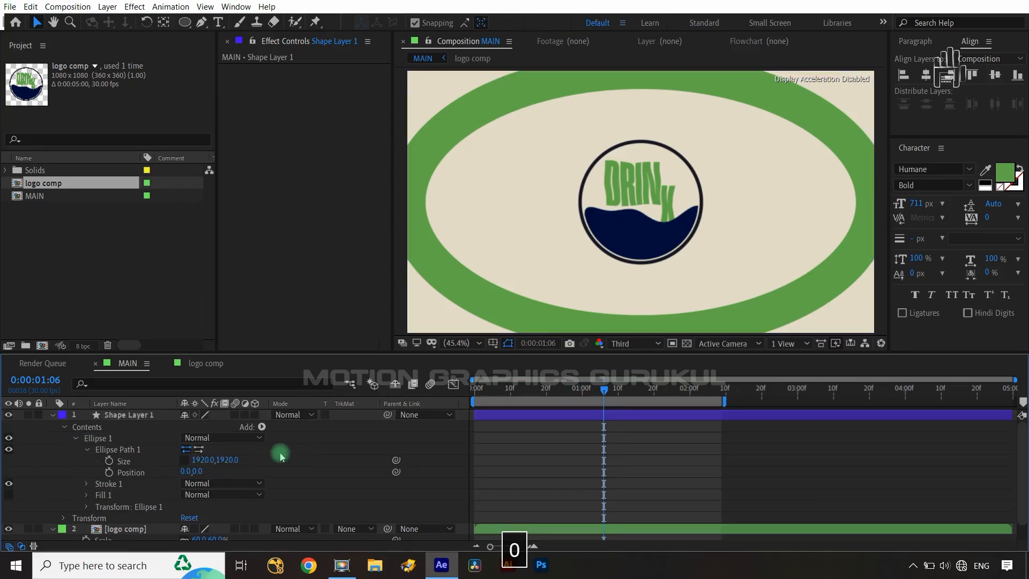
{"action": "left_click", "coordinate": [53, 416]}
{"action": "left_click", "coordinate": [116, 413]}
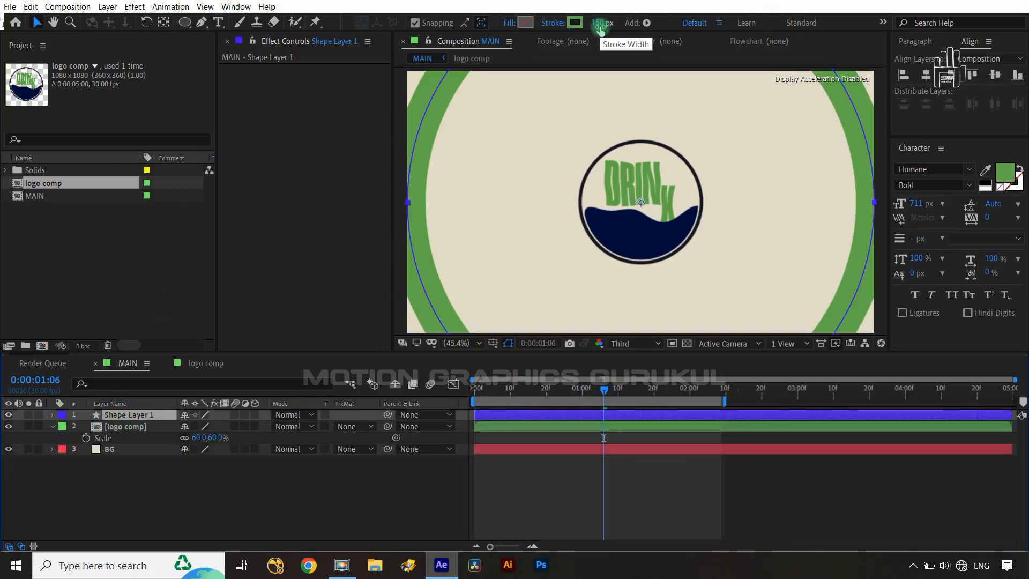
Duplicate the green ring's shape layer, place the copy beneath the original, and set its stroke color to the logo liquid's navy, 000D39.
{"action": "key", "text": "ctrl+d"}
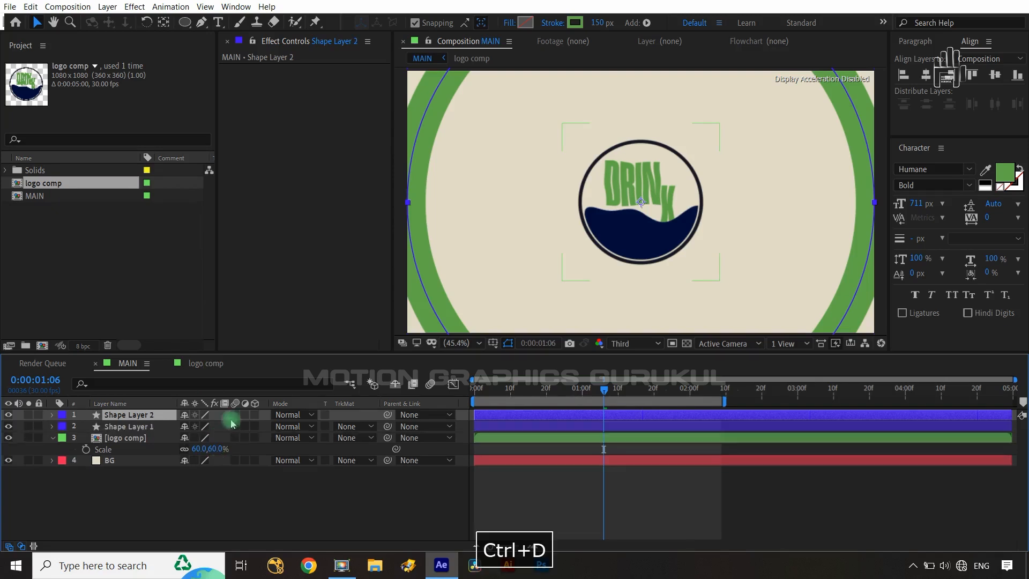
{"action": "left_click_drag", "start_coordinate": [129, 415], "coordinate": [133, 433]}
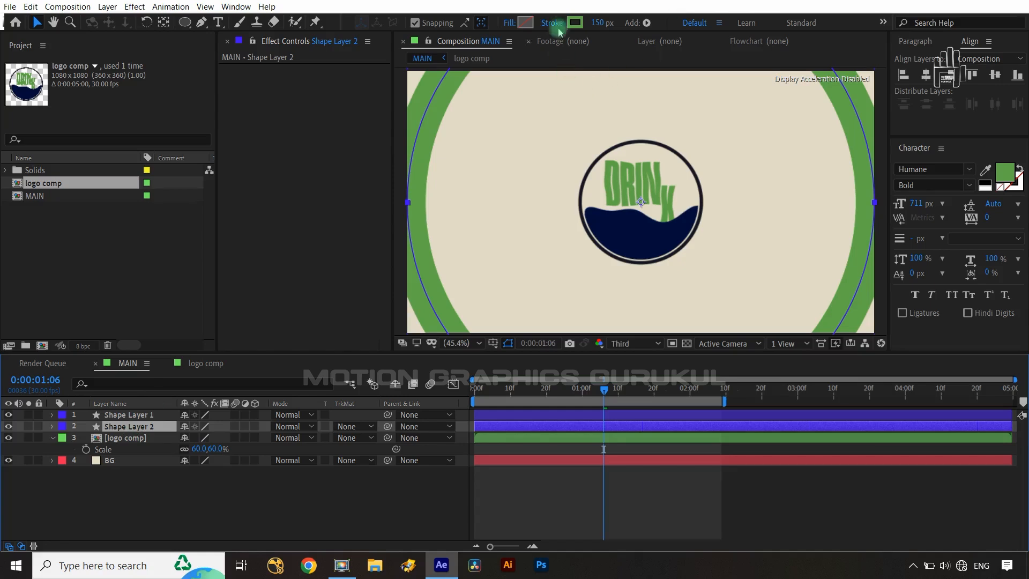
{"action": "left_click", "coordinate": [575, 23]}
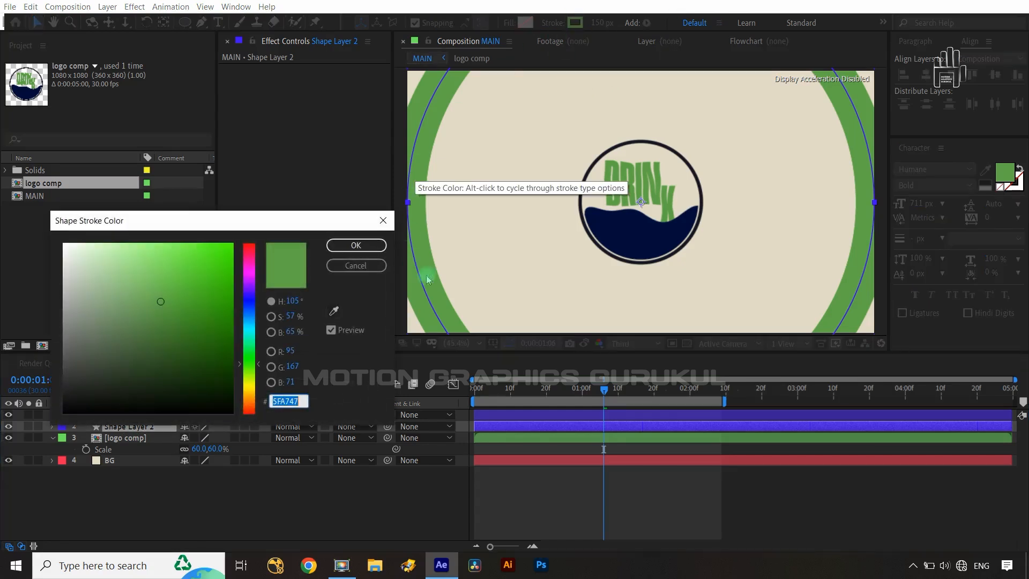
{"action": "left_click", "coordinate": [334, 311]}
{"action": "left_click", "coordinate": [622, 236]}
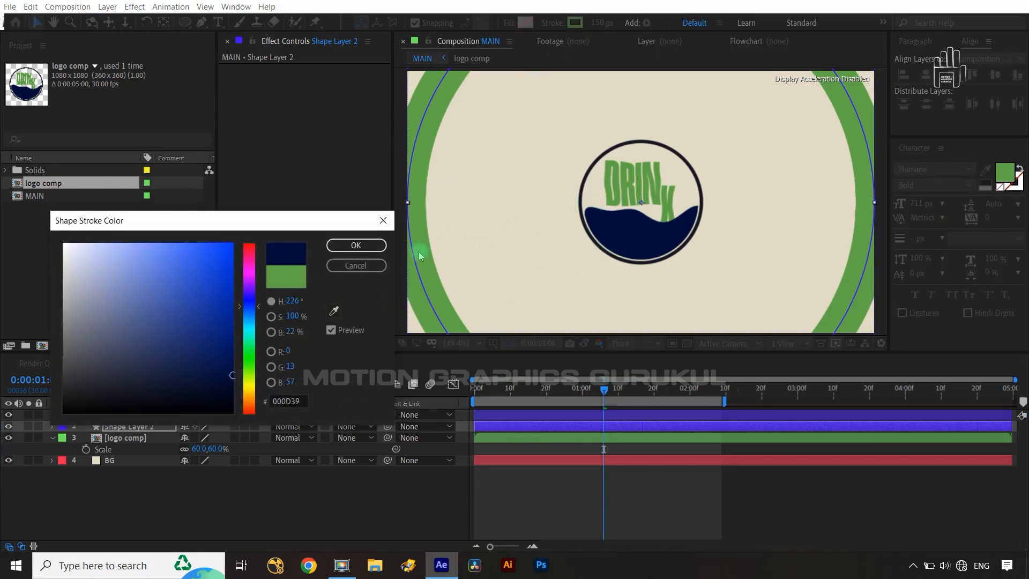
{"action": "left_click", "coordinate": [356, 245]}
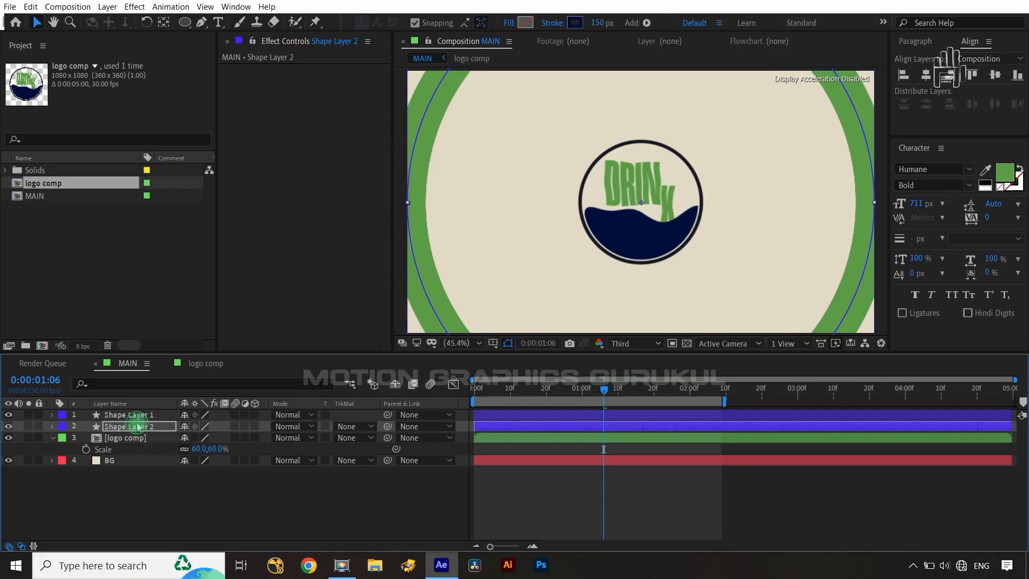
Set the navy ring's stroke width to 200 px and deselect the layer.
{"action": "left_click", "coordinate": [599, 22]}
{"action": "type", "text": "200"}
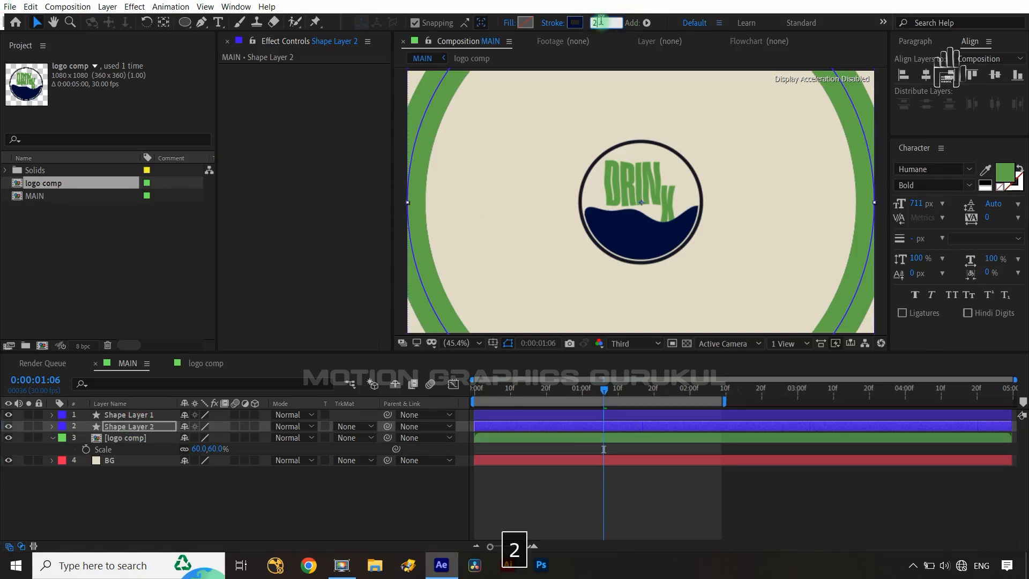
{"action": "left_click", "coordinate": [442, 500]}
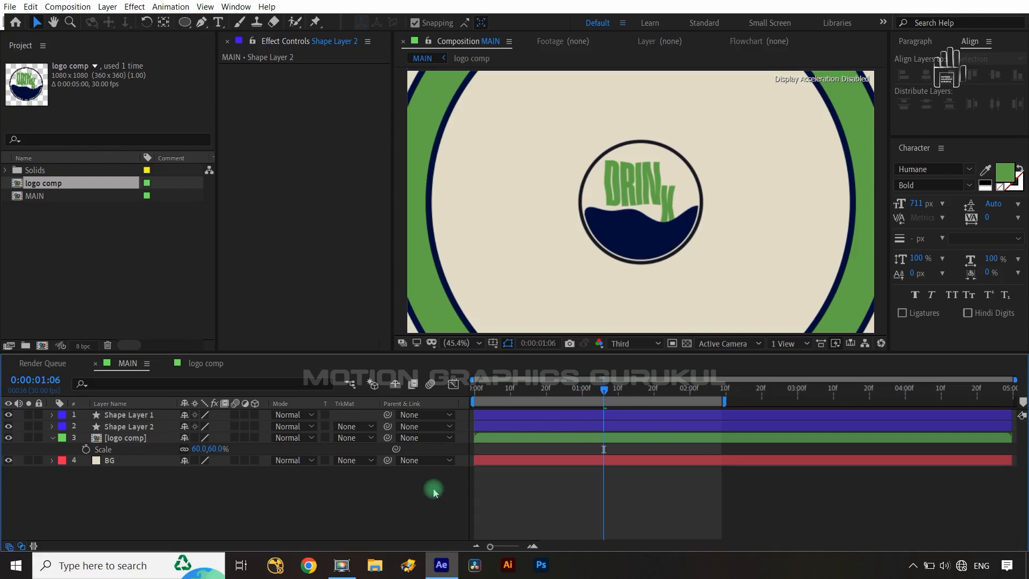
Pre-compose Shape Layer 1 and Shape Layer 2 together as "tran shape1".
{"action": "left_click", "coordinate": [120, 430]}
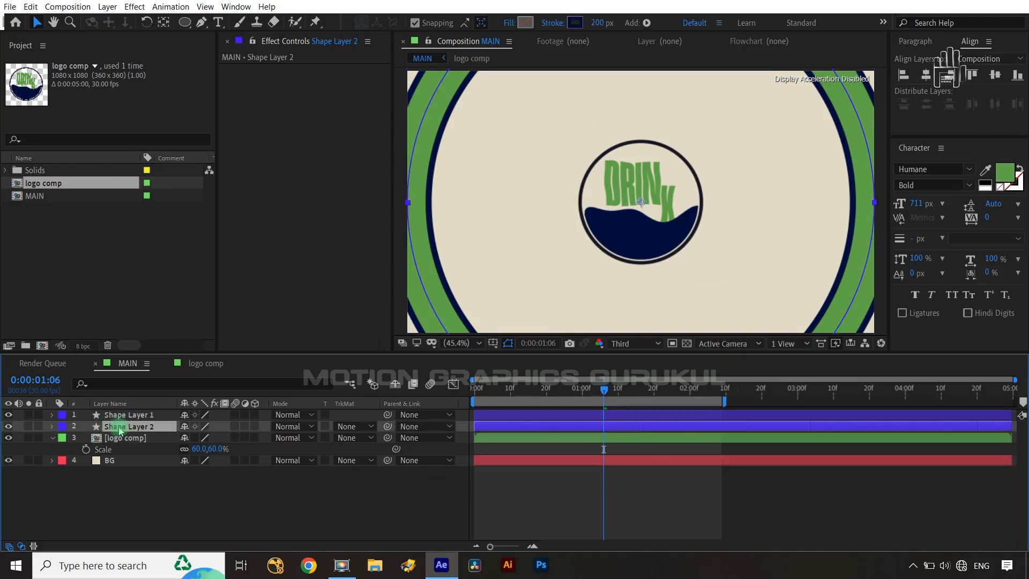
{"action": "left_click", "coordinate": [122, 415], "text": "ctrl"}
{"action": "key", "text": "ctrl+shift+c"}
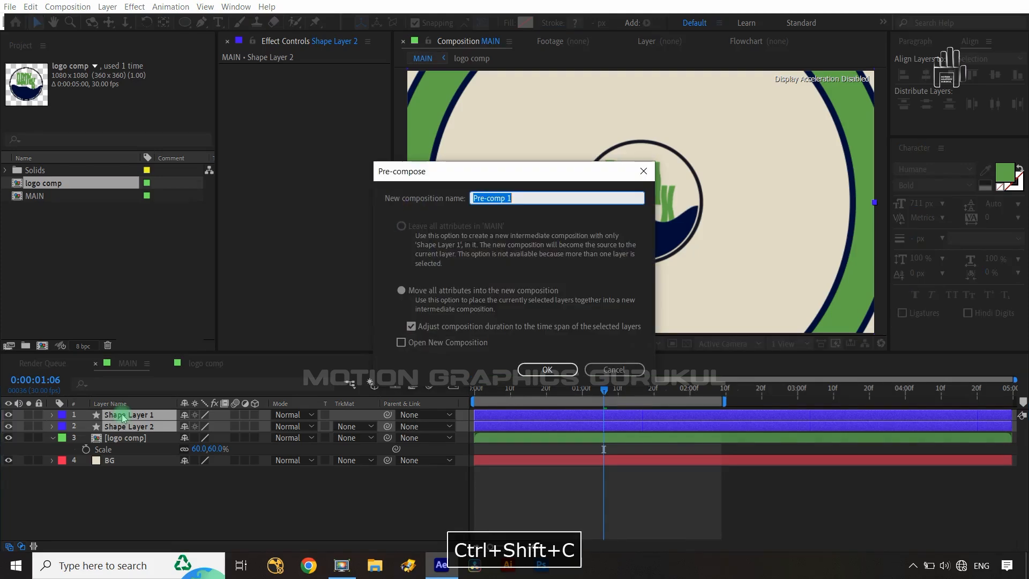
{"action": "type", "text": "tran shape1"}
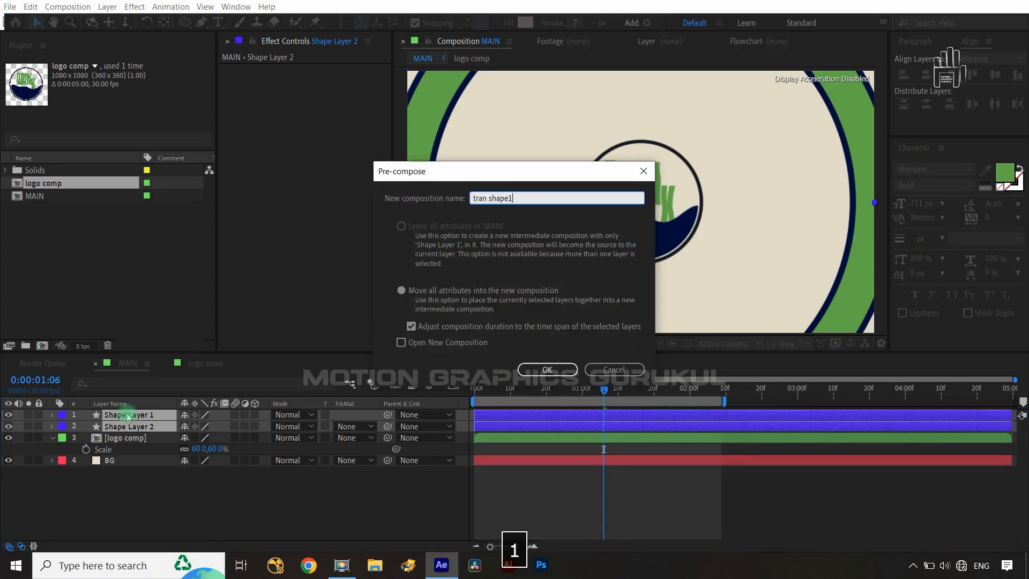
{"action": "left_click", "coordinate": [547, 369]}
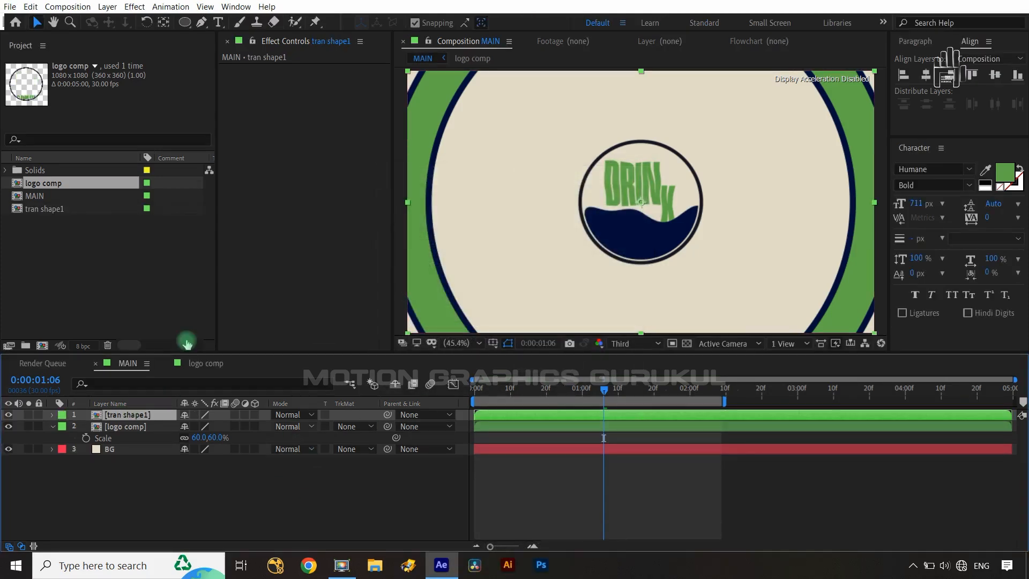
Duplicate the tran shape1 composition in the project and place the copy, tran shape2, above tran shape1 in MAIN.
{"action": "left_click", "coordinate": [87, 268]}
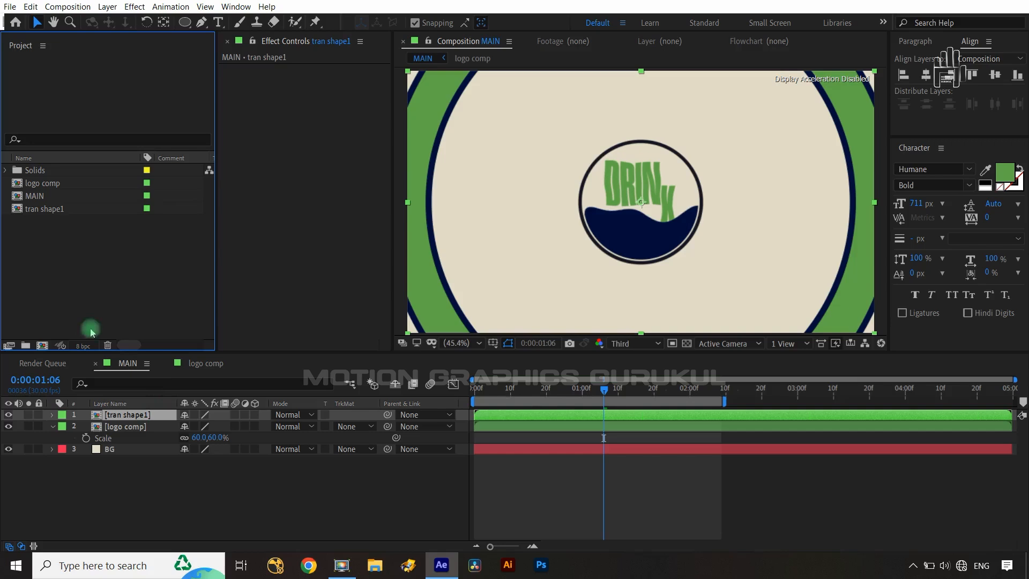
{"action": "left_click", "coordinate": [53, 209]}
{"action": "key", "text": "ctrl+d"}
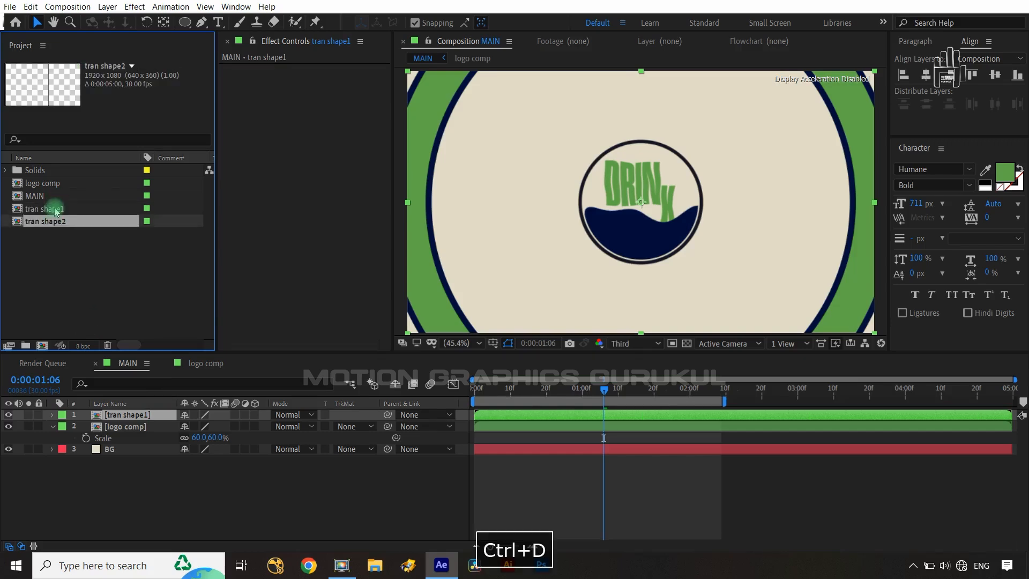
{"action": "left_click_drag", "start_coordinate": [56, 222], "coordinate": [140, 415]}
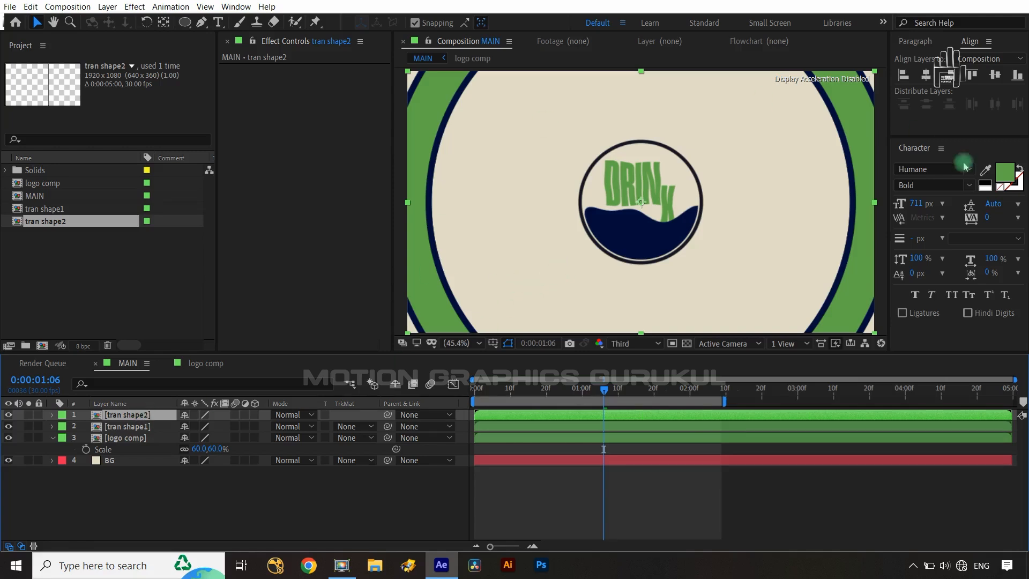
Sample the cream background from the composition as the text fill color.
{"action": "left_click", "coordinate": [984, 170]}
{"action": "left_click", "coordinate": [749, 175]}
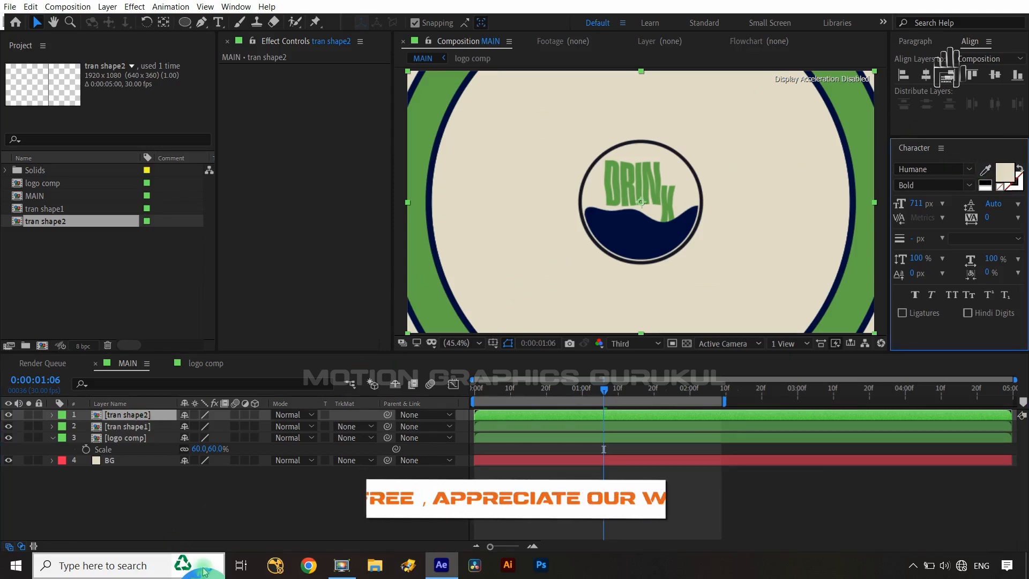
{"action": "left_click", "coordinate": [217, 501]}
Inside tran shape2, set Shape Layer 1's stroke color to the sampled cream, E1DCC6.
{"action": "left_click", "coordinate": [138, 418]}
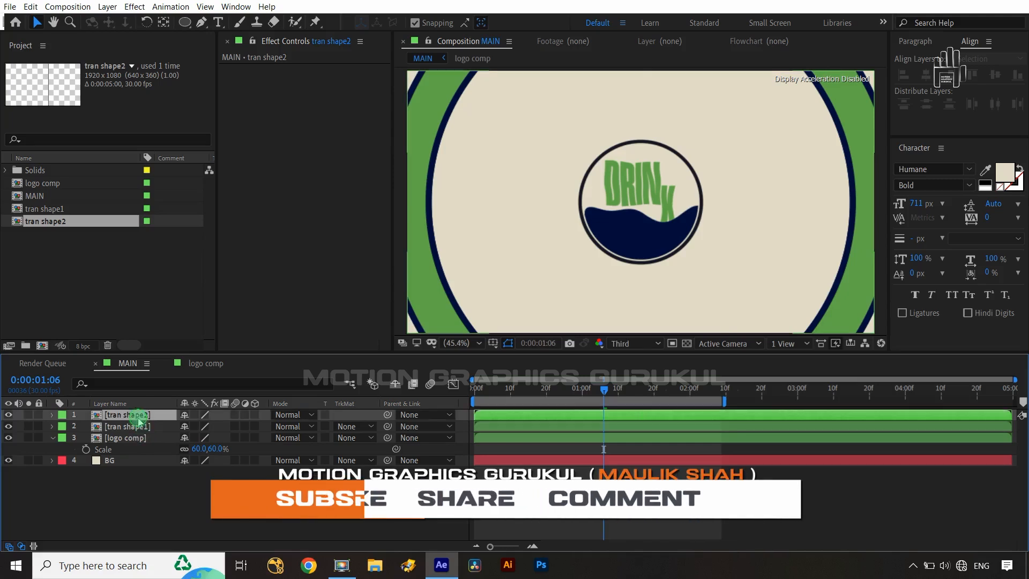
{"action": "double_click", "coordinate": [139, 417]}
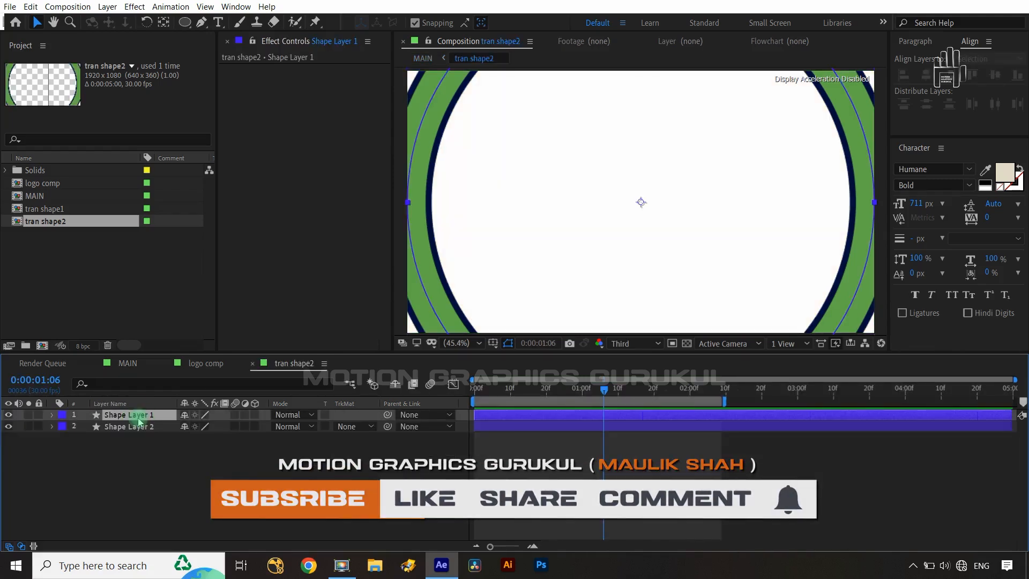
{"action": "left_click", "coordinate": [138, 421]}
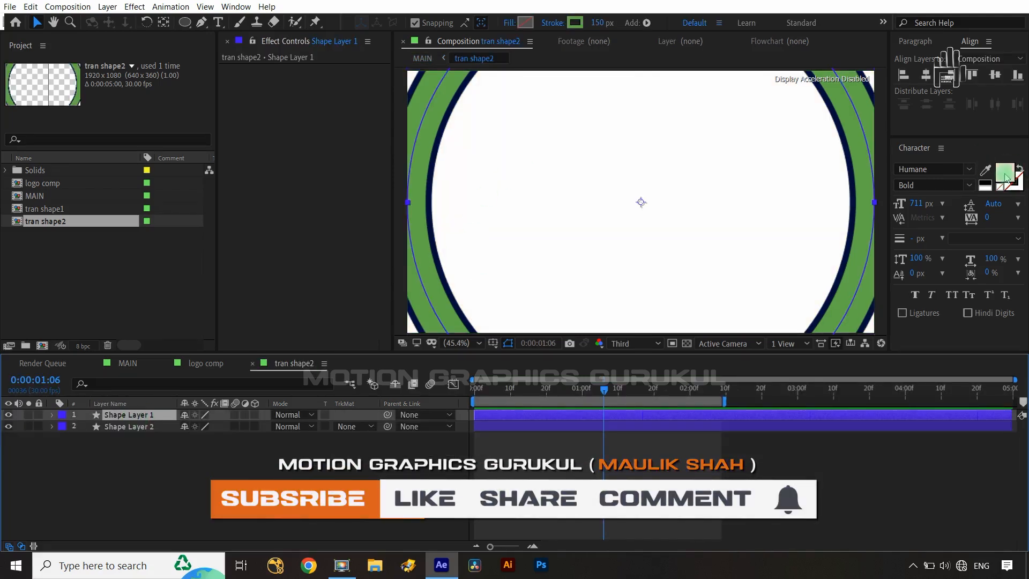
{"action": "left_click", "coordinate": [574, 23]}
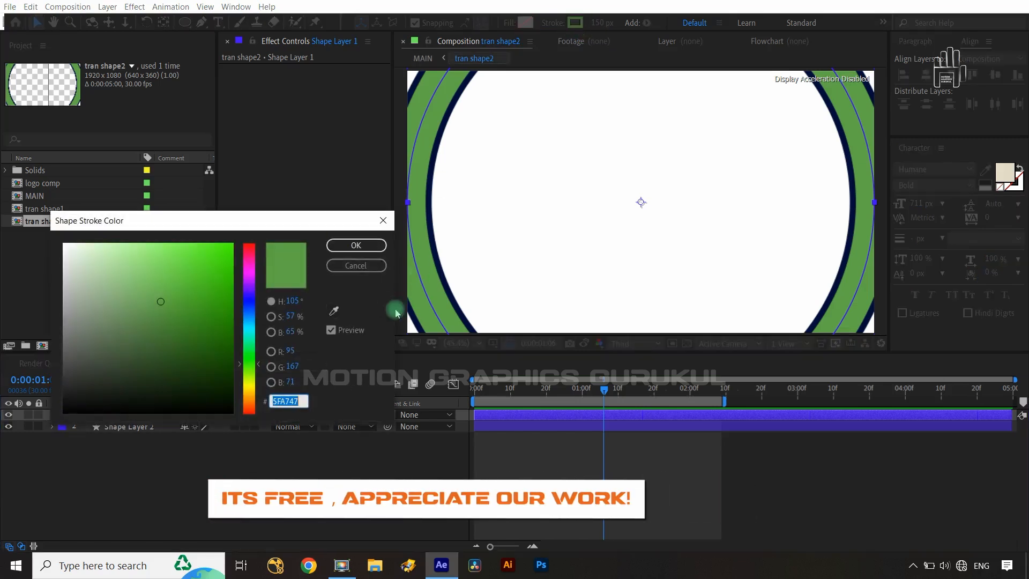
{"action": "left_click", "coordinate": [334, 311]}
{"action": "left_click", "coordinate": [1004, 173]}
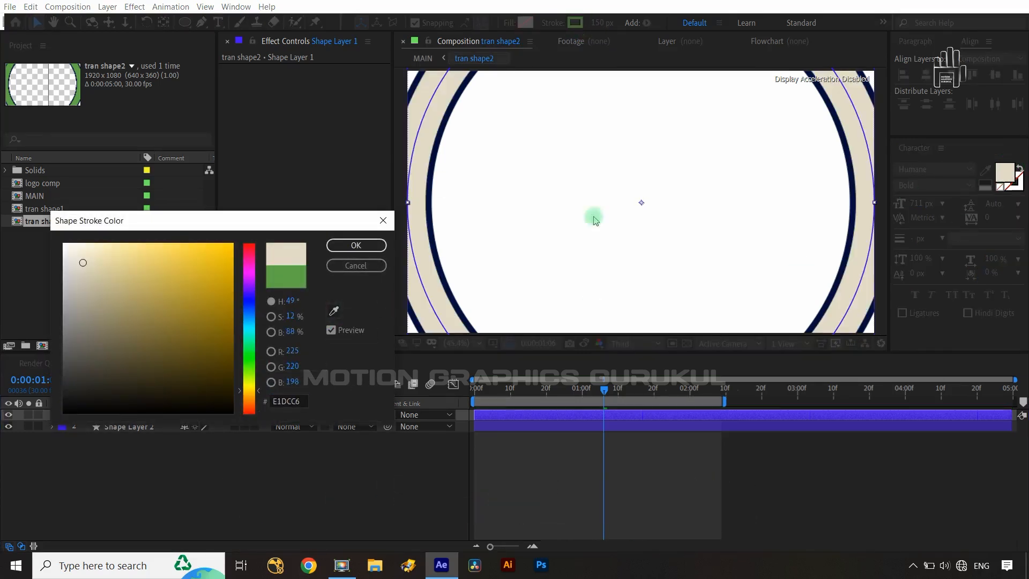
{"action": "left_click", "coordinate": [354, 245]}
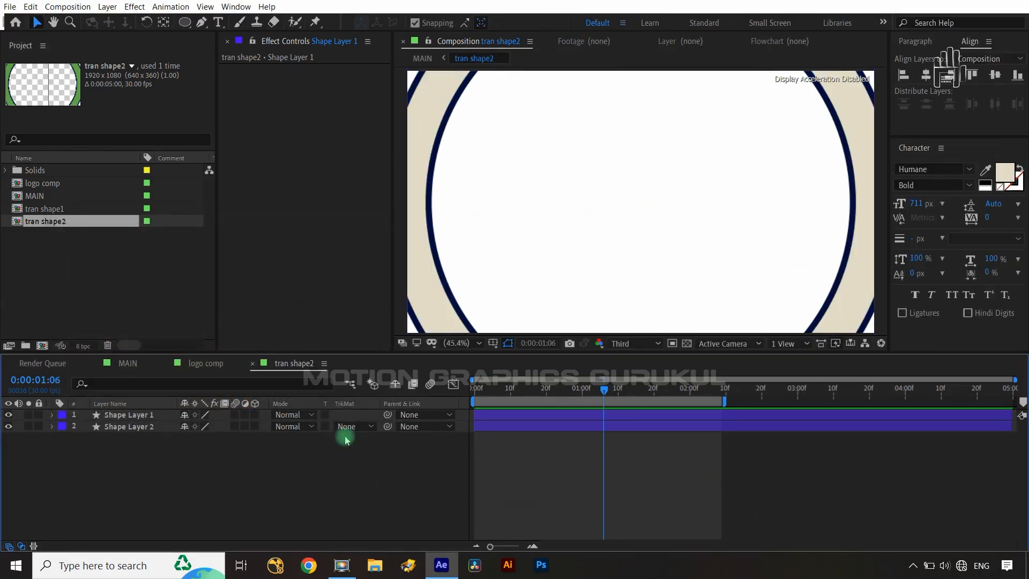
In the MAIN composition, move tran shape2 below tran shape1 and hide tran shape1.
{"action": "left_click", "coordinate": [127, 363]}
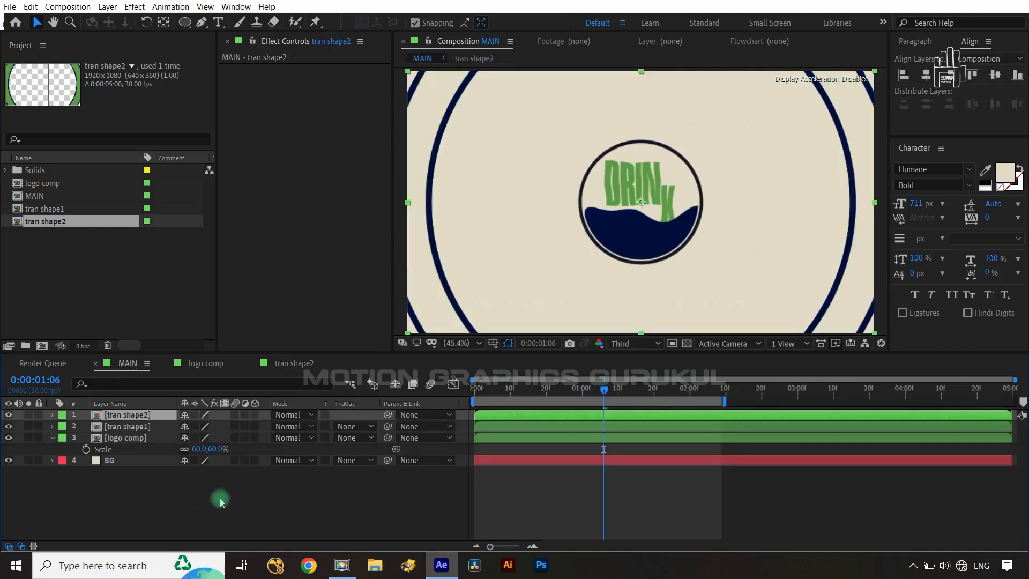
{"action": "left_click", "coordinate": [225, 500]}
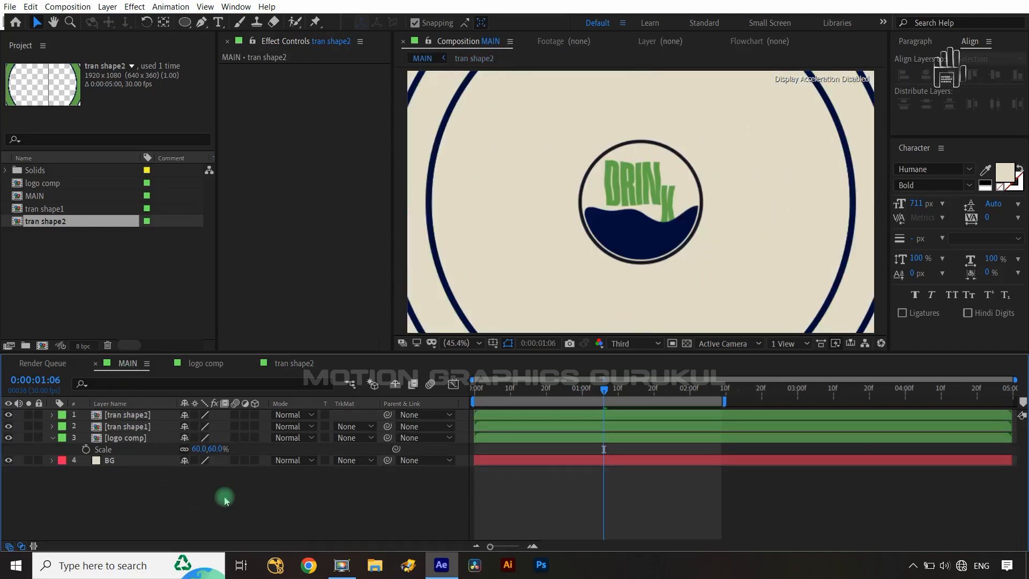
{"action": "left_click", "coordinate": [137, 427]}
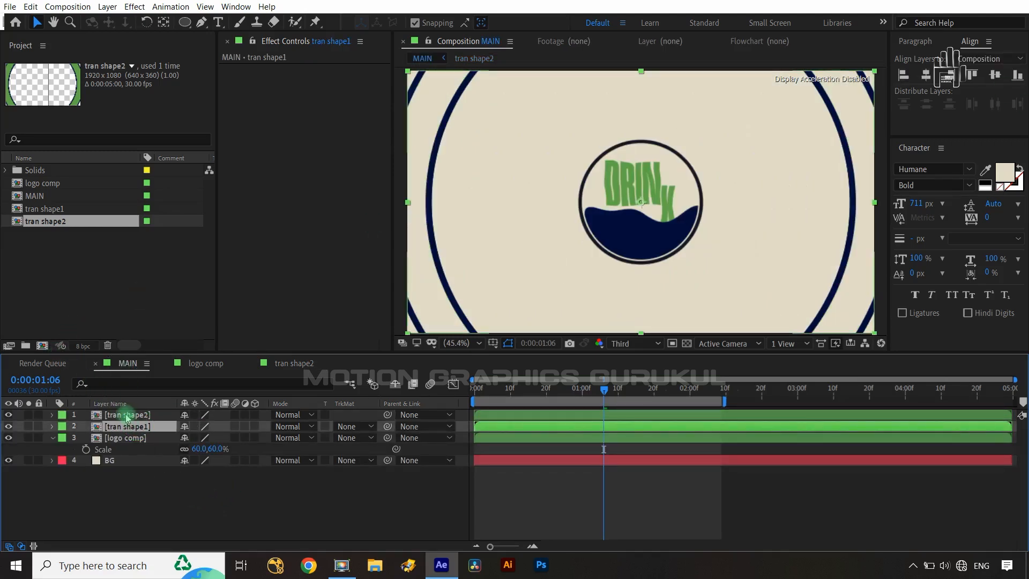
{"action": "left_click", "coordinate": [127, 415]}
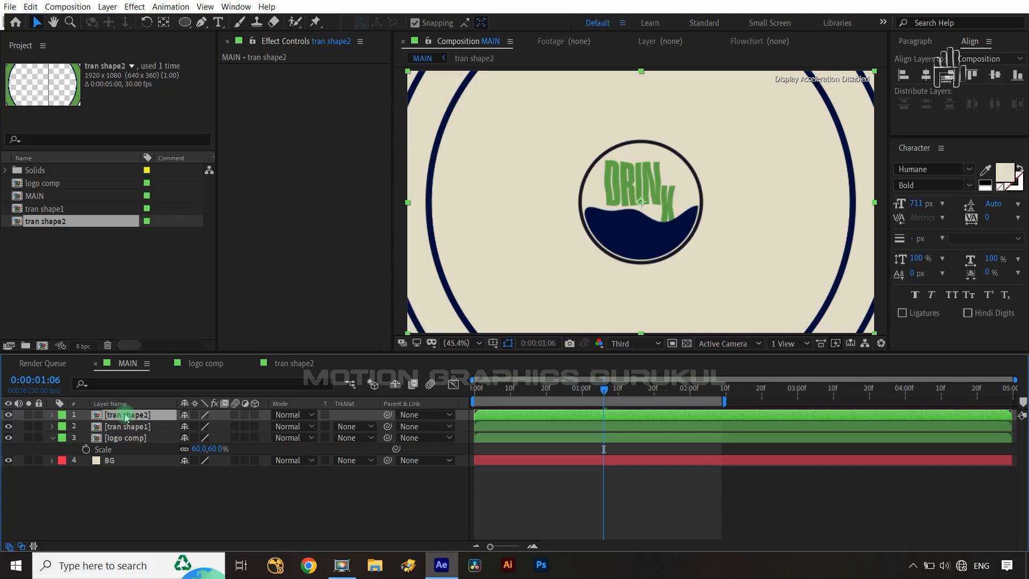
{"action": "left_click_drag", "start_coordinate": [127, 417], "coordinate": [125, 431]}
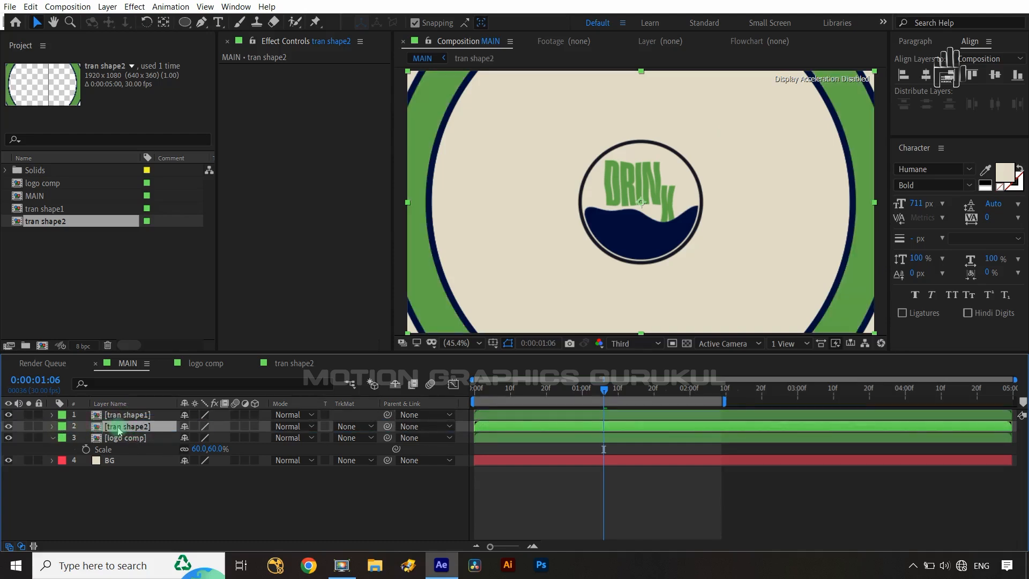
{"action": "left_click", "coordinate": [8, 414]}
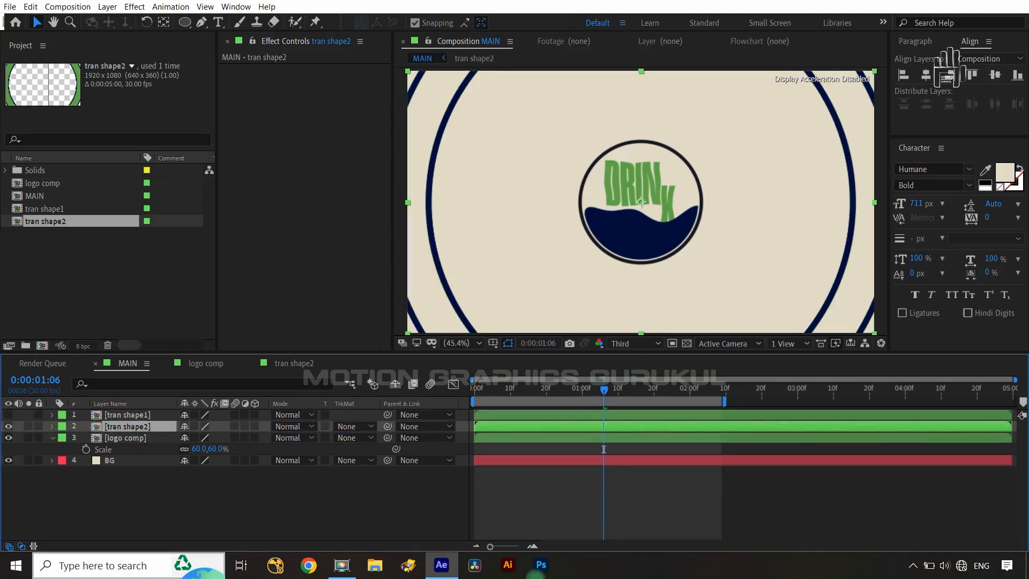
Add a Scale keyframe of 0% to tran shape2 at the start of the MAIN timeline.
{"action": "key", "text": "s"}
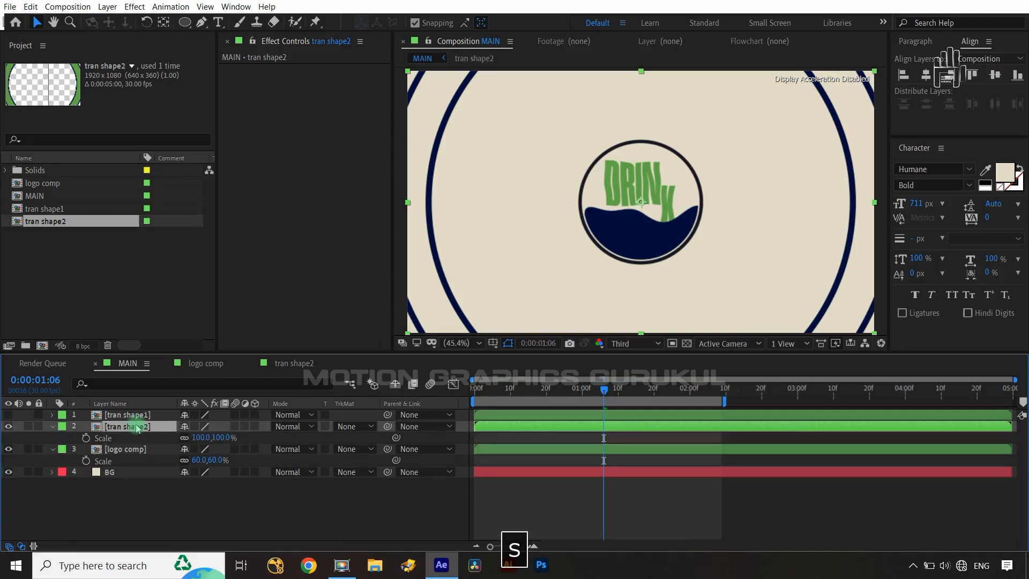
{"action": "key", "text": "Home"}
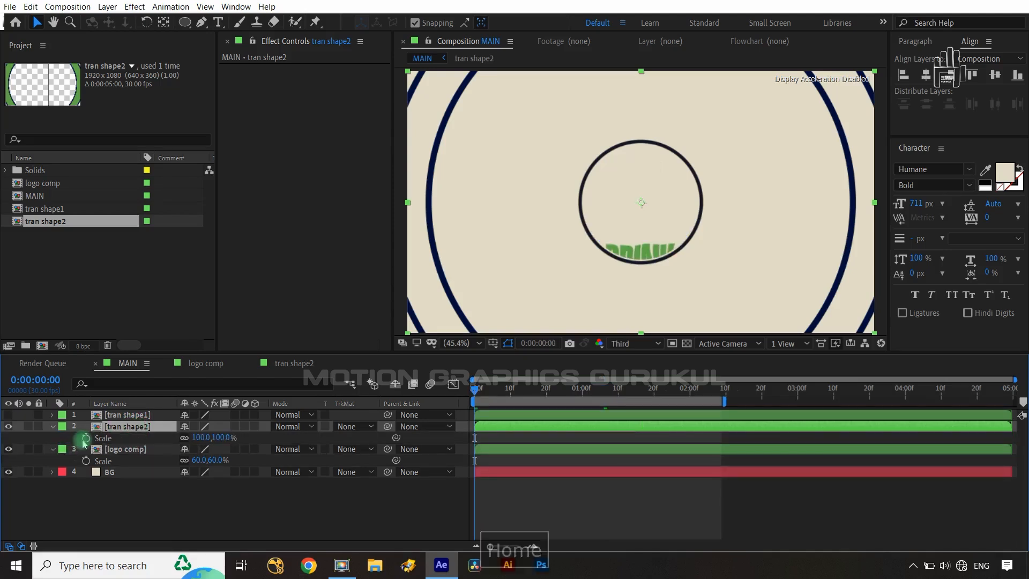
{"action": "left_click", "coordinate": [86, 438]}
{"action": "left_click", "coordinate": [213, 438]}
{"action": "type", "text": "0"}
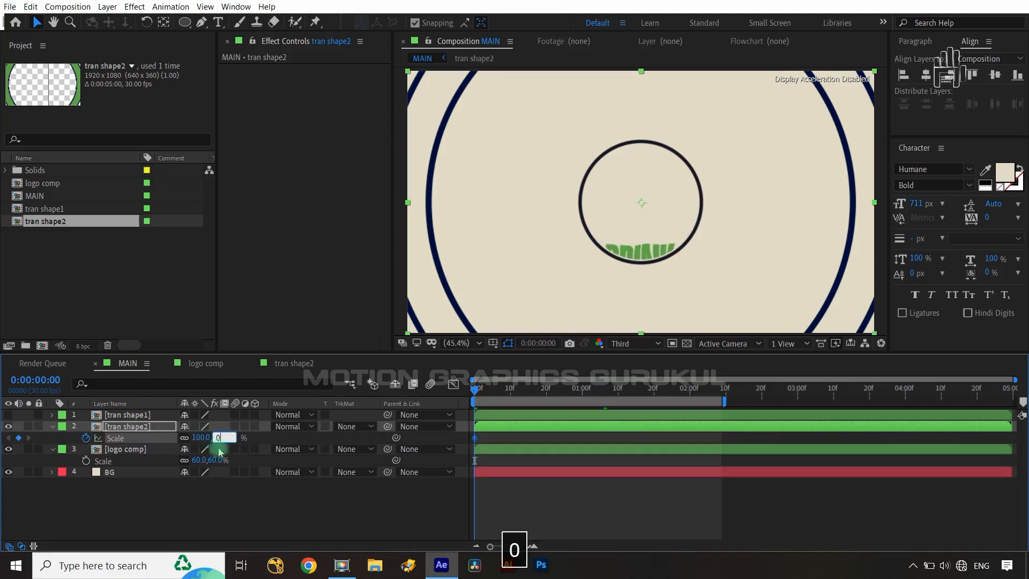
{"action": "left_click", "coordinate": [246, 501]}
Add a second Scale keyframe to tran shape2 at 0:00:00:24, set to 70%.
{"action": "left_click", "coordinate": [527, 394]}
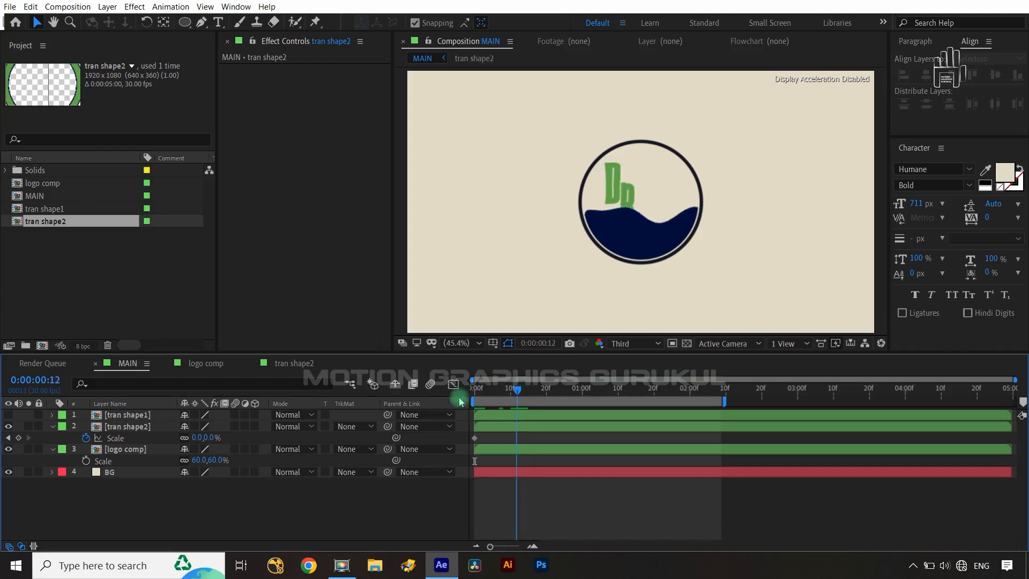
{"action": "left_click_drag", "start_coordinate": [527, 394], "coordinate": [458, 393]}
{"action": "key", "text": "shift+Page_Down"}
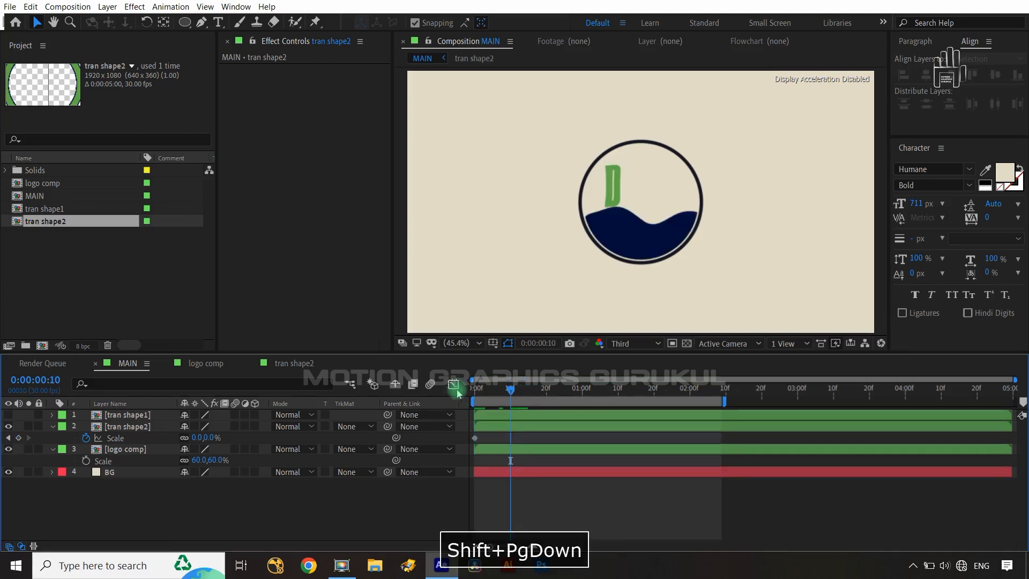
{"action": "key", "text": "shift+Page_Down"}
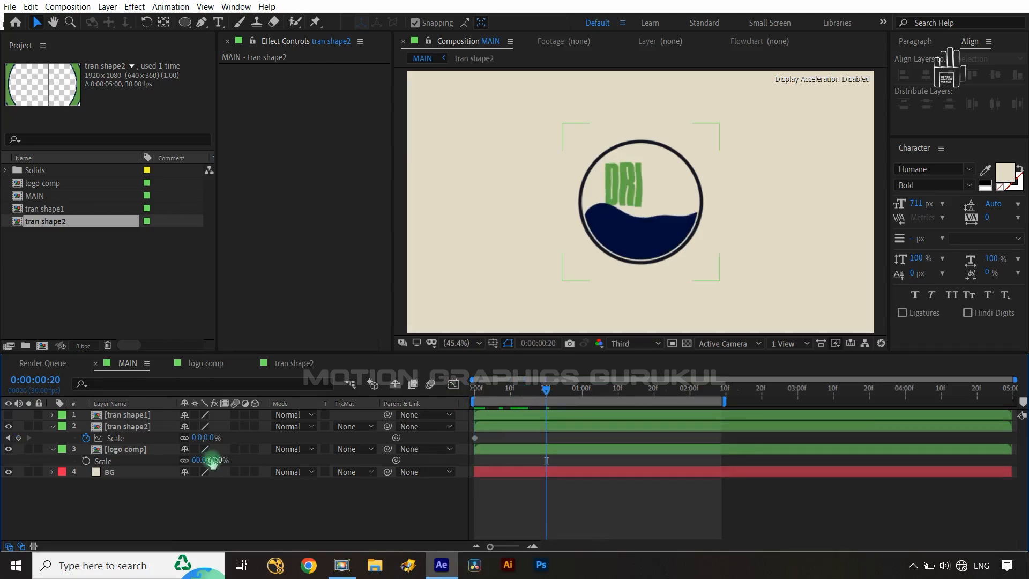
{"action": "key", "text": "ctrl+Right"}
{"action": "key", "text": "ctrl+Right"}
{"action": "key", "text": "ctrl+Right"}
{"action": "key", "text": "ctrl+Right"}
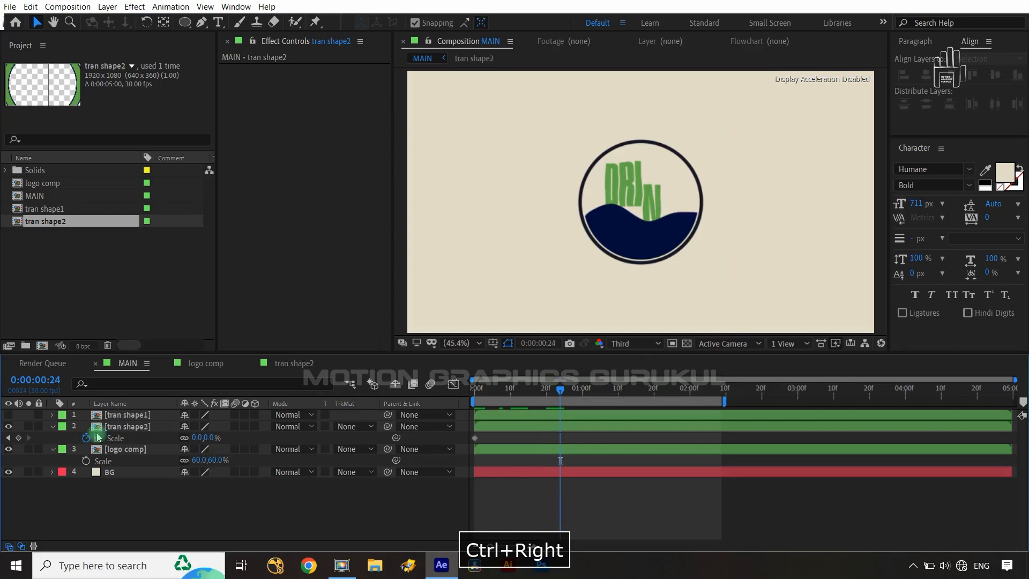
{"action": "left_click", "coordinate": [21, 438]}
{"action": "left_click", "coordinate": [209, 439]}
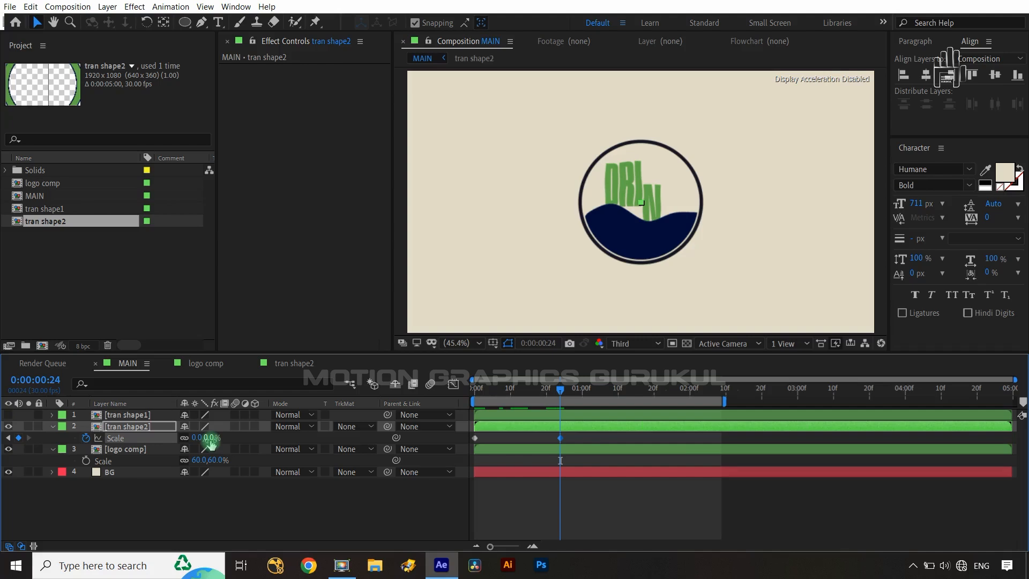
{"action": "left_click_drag", "start_coordinate": [209, 441], "coordinate": [260, 445]}
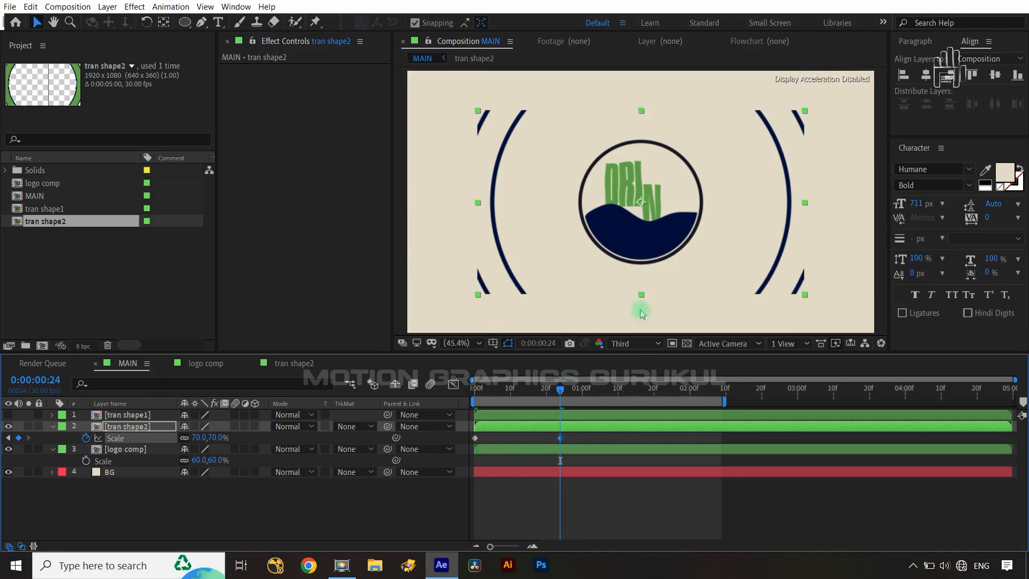
Collapse transformations on tran shape1 and tran shape2, and raise tran shape2's Scale keyframe at 0:00:00:24 to 131%.
{"action": "left_click", "coordinate": [148, 417], "text": "ctrl"}
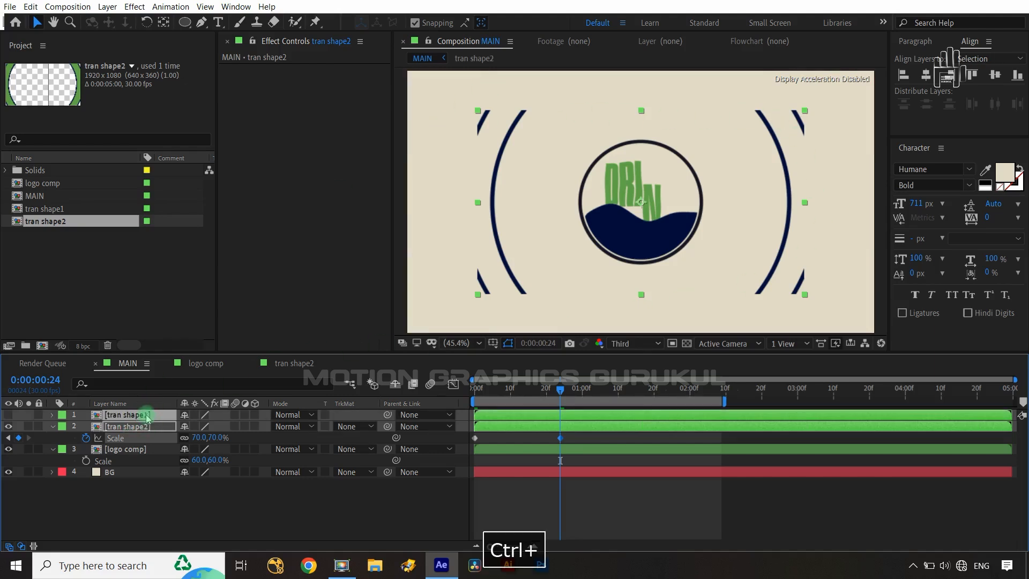
{"action": "left_click", "coordinate": [195, 417]}
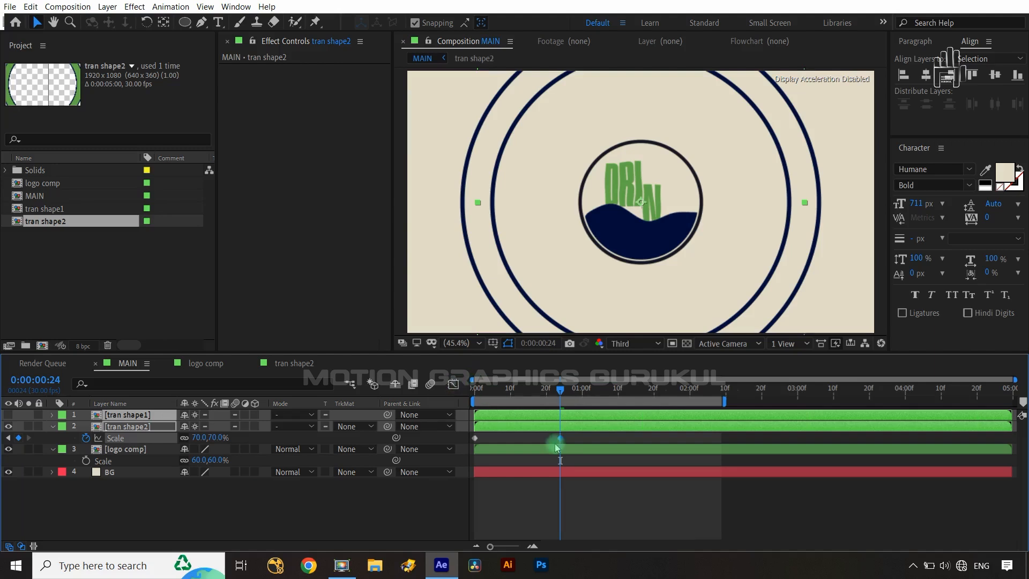
{"action": "left_click_drag", "start_coordinate": [214, 438], "coordinate": [259, 438]}
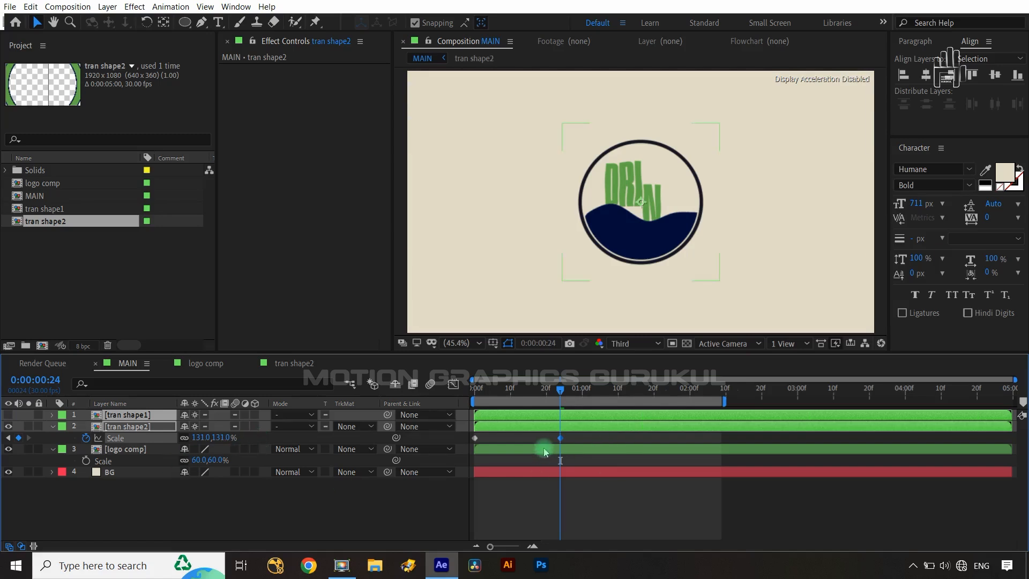
Easy-ease both Scale keyframes of tran shape2 and reshape the value curve so the growth starts fast and settles slowly.
{"action": "left_click_drag", "start_coordinate": [569, 441], "coordinate": [454, 534]}
{"action": "key", "text": "F9"}
{"action": "left_click", "coordinate": [454, 385]}
{"action": "left_click_drag", "start_coordinate": [504, 513], "coordinate": [471, 428]}
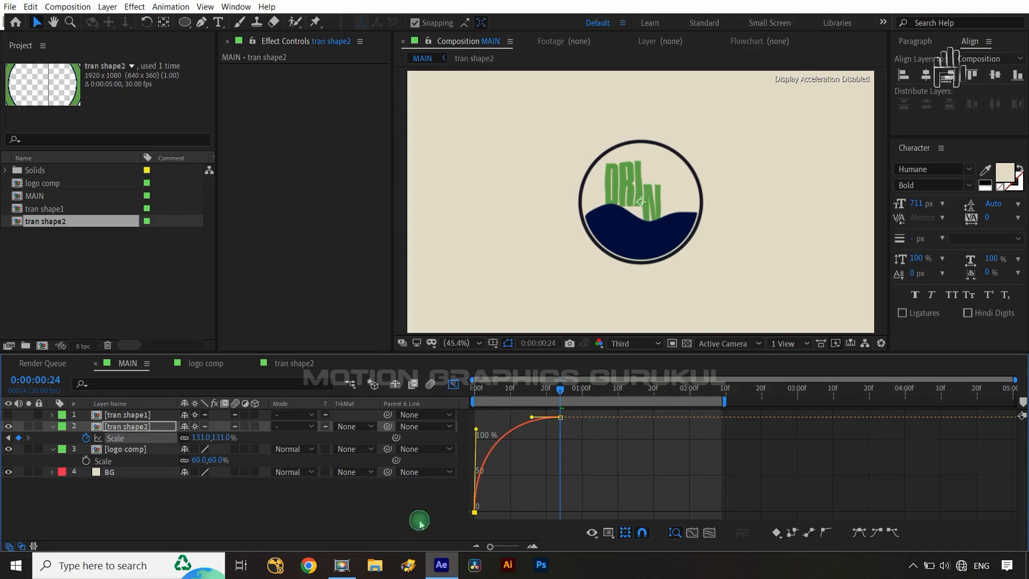
{"action": "left_click", "coordinate": [169, 452]}
{"action": "left_click", "coordinate": [140, 426]}
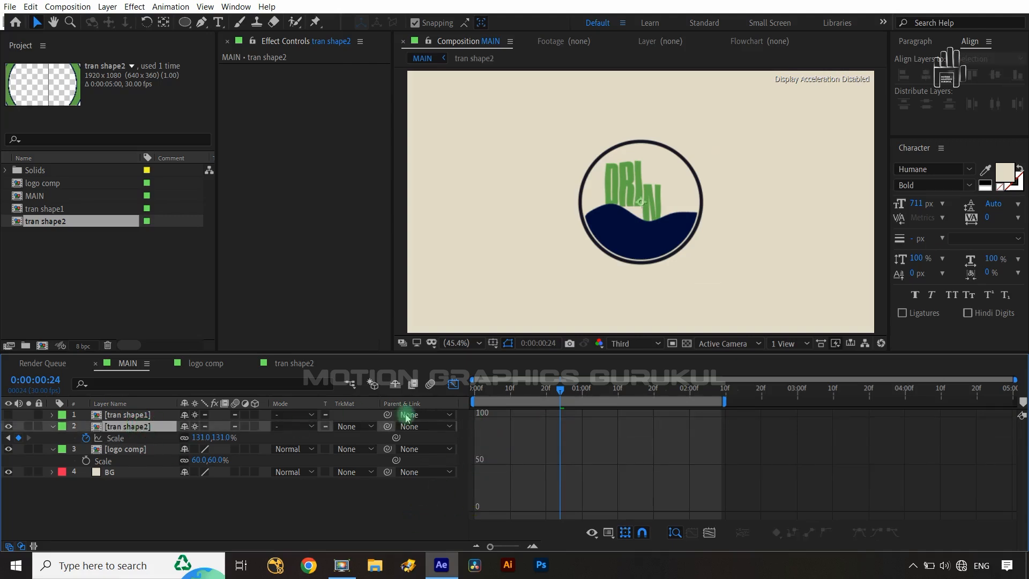
{"action": "left_click", "coordinate": [453, 385]}
Copy tran shape2's Scale keyframes to tran shape1 at the start of the timeline and make tran shape1 visible.
{"action": "left_click", "coordinate": [123, 438]}
{"action": "key", "text": "ctrl+c"}
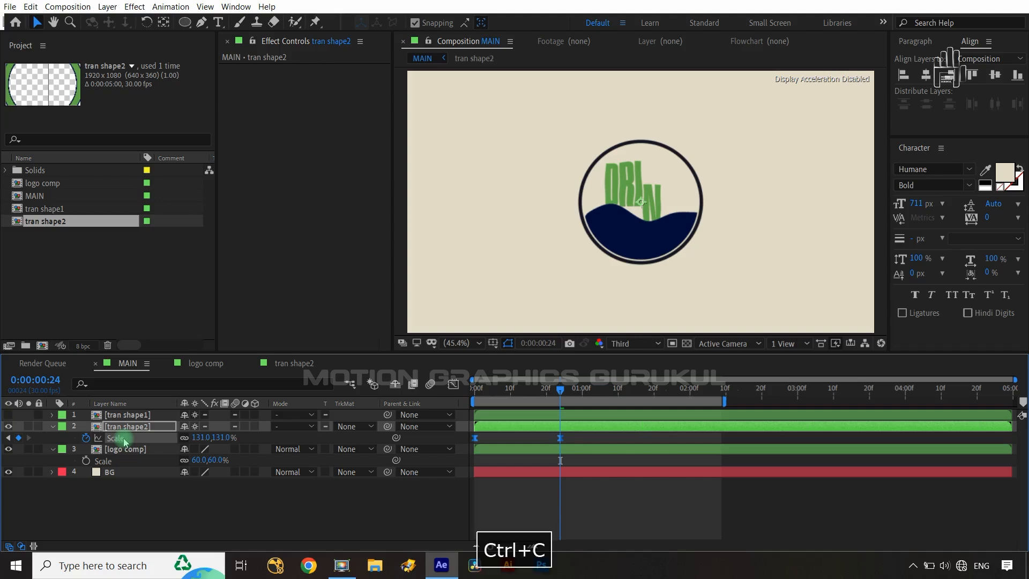
{"action": "left_click_drag", "start_coordinate": [557, 394], "coordinate": [475, 394]}
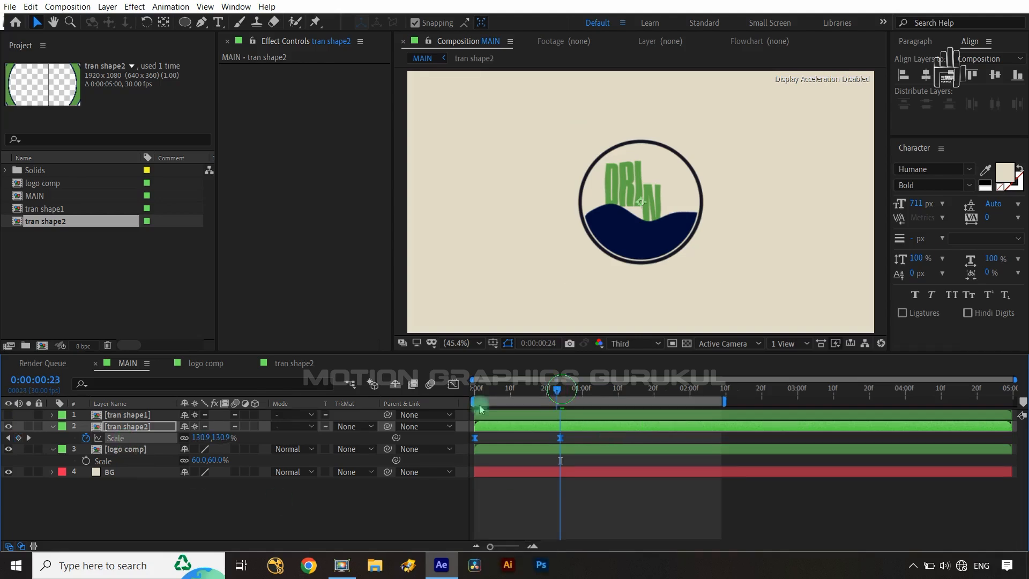
{"action": "left_click", "coordinate": [123, 415]}
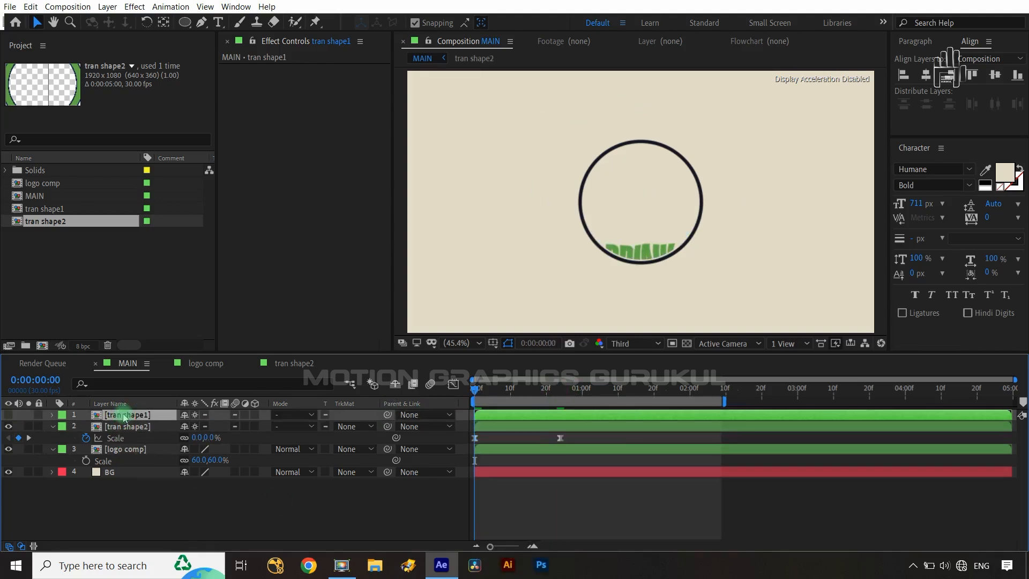
{"action": "key", "text": "ctrl+v"}
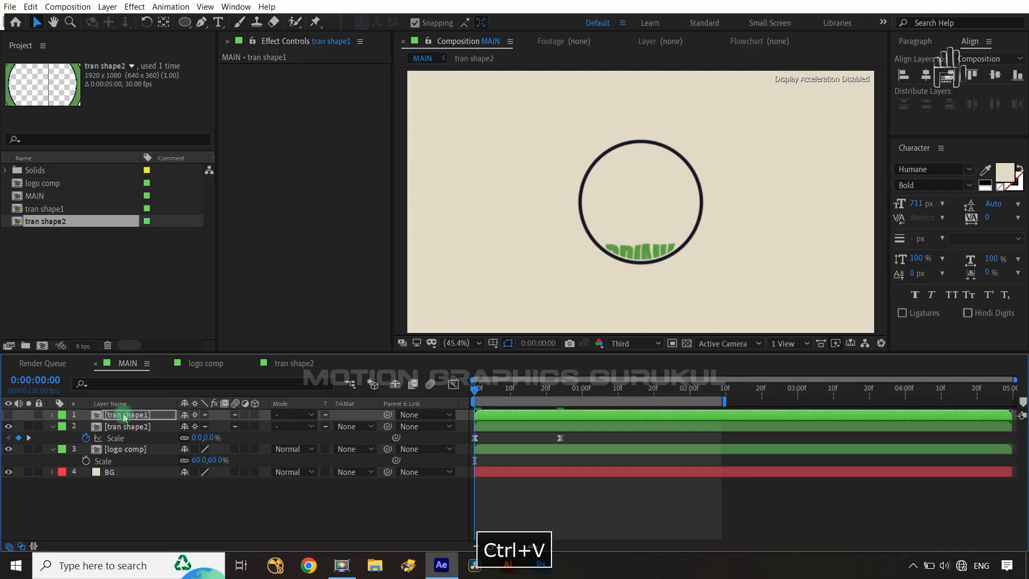
{"action": "key", "text": "u"}
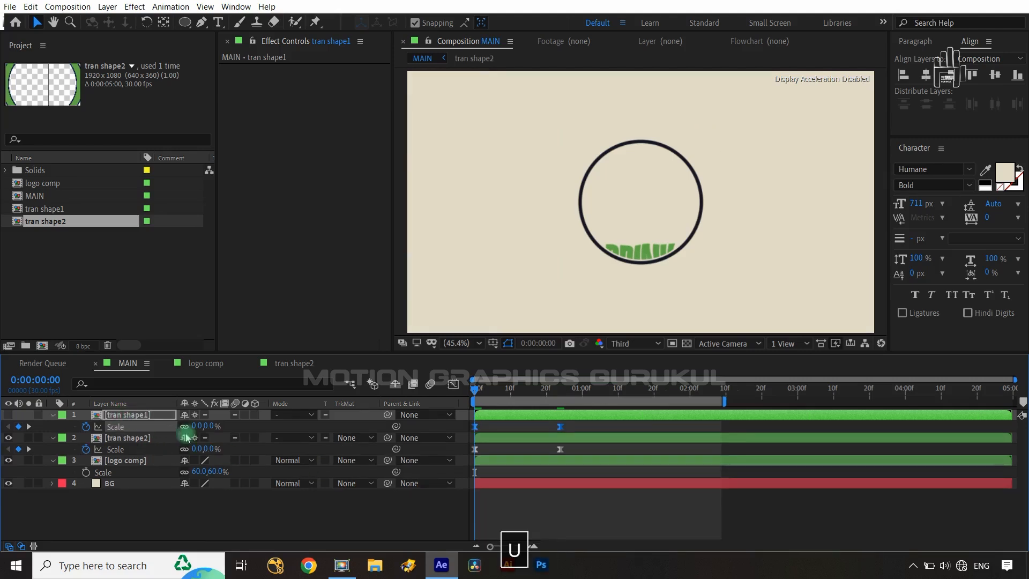
{"action": "left_click", "coordinate": [8, 415]}
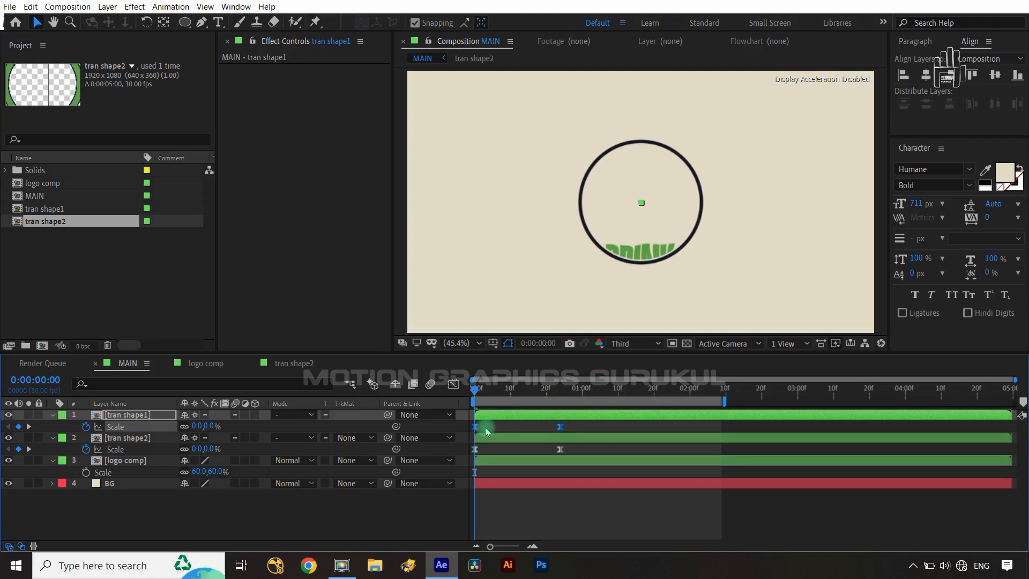
Shift the tran shape1 layer so it starts at 0:00:00:02, two frames behind tran shape2.
{"action": "left_click_drag", "start_coordinate": [475, 389], "coordinate": [518, 418]}
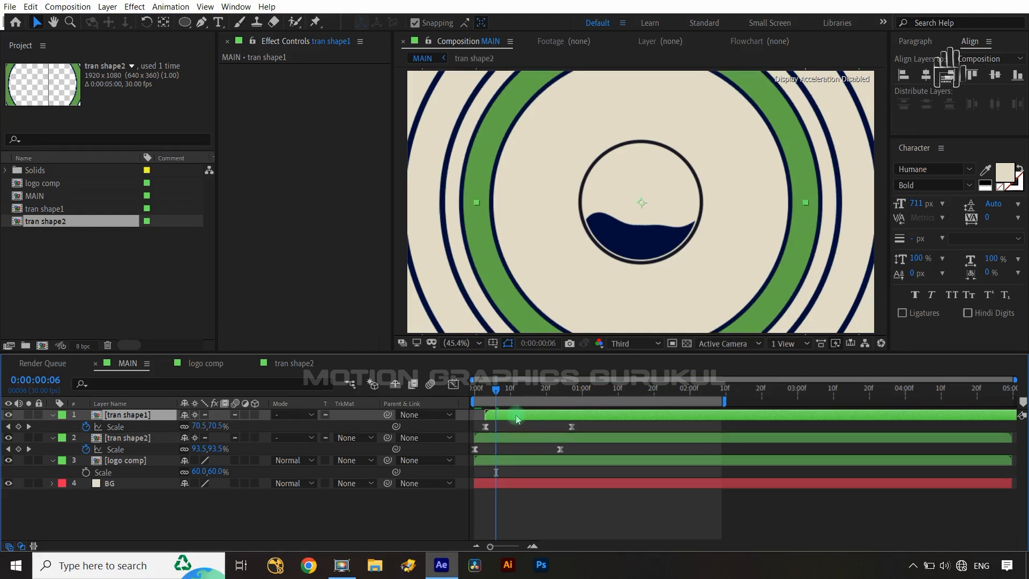
{"action": "left_click_drag", "start_coordinate": [496, 395], "coordinate": [469, 408]}
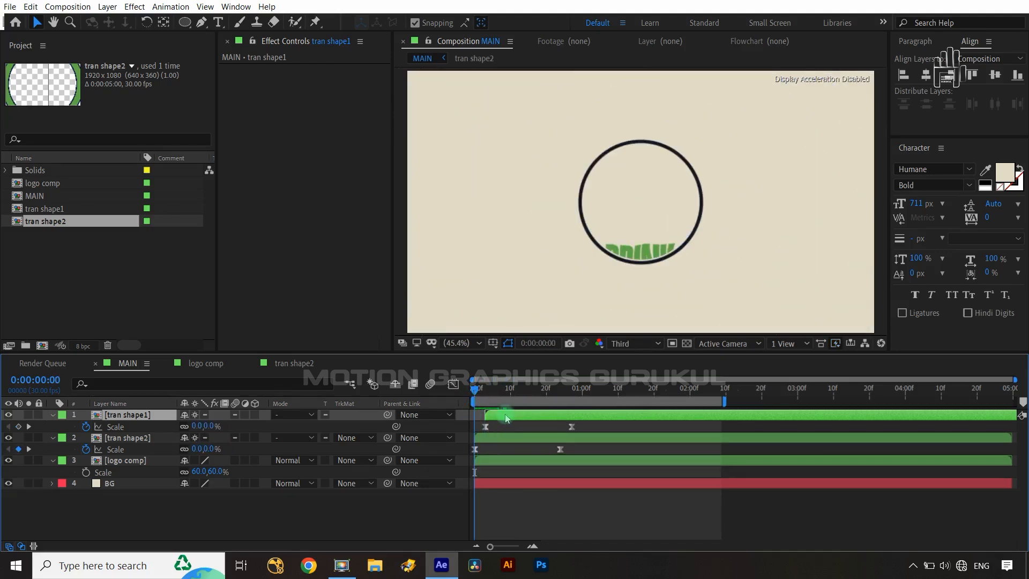
{"action": "key", "text": "ctrl+Right"}
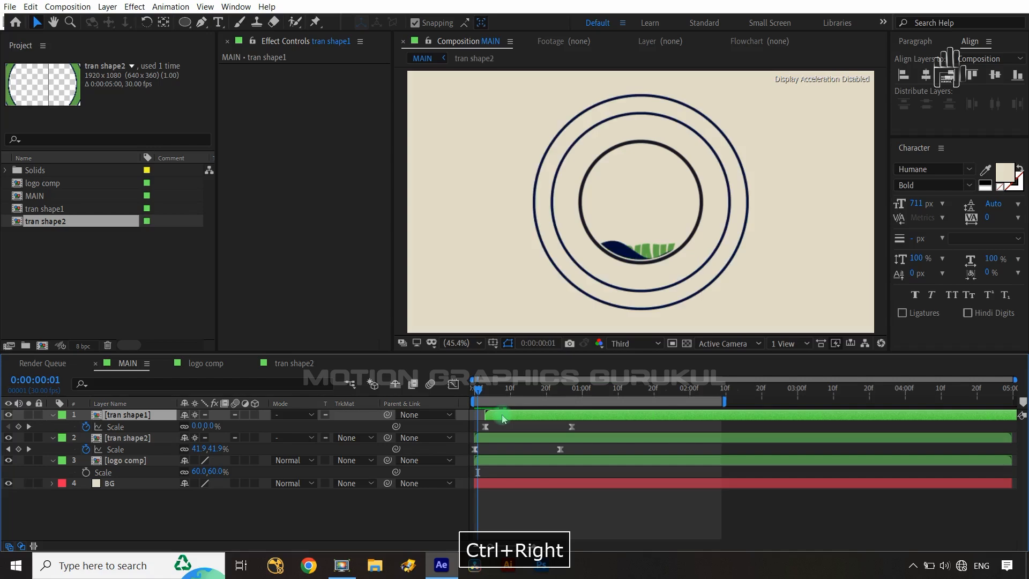
{"action": "key", "text": "ctrl+Right"}
{"action": "left_click_drag", "start_coordinate": [502, 418], "coordinate": [500, 417]}
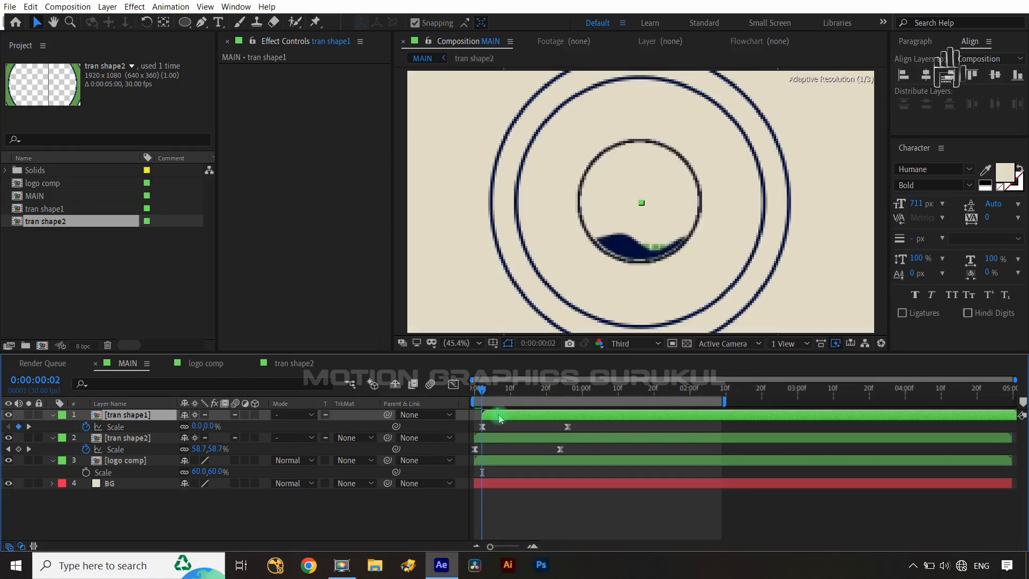
{"action": "left_click", "coordinate": [418, 515]}
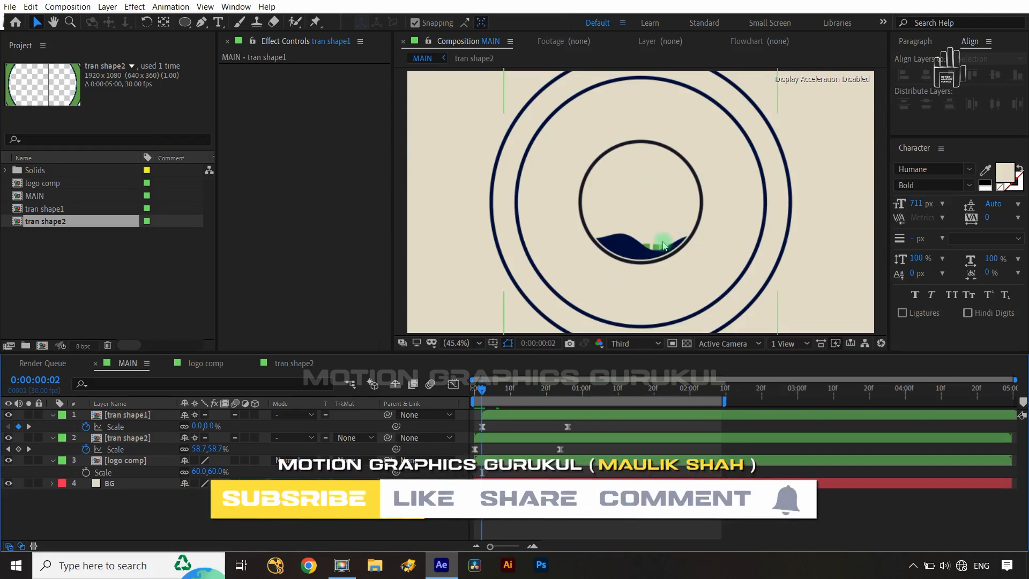
Add Scale keyframes to logo comp at 0:00:00:00, 0:00:00:24 and 0:00:01:10.
{"action": "left_click", "coordinate": [152, 462]}
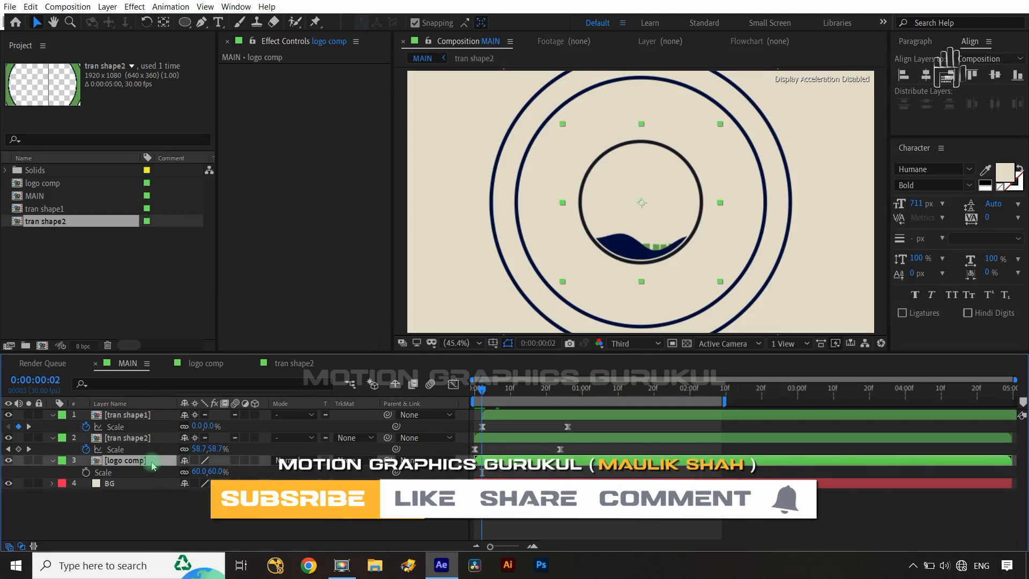
{"action": "key", "text": "Home"}
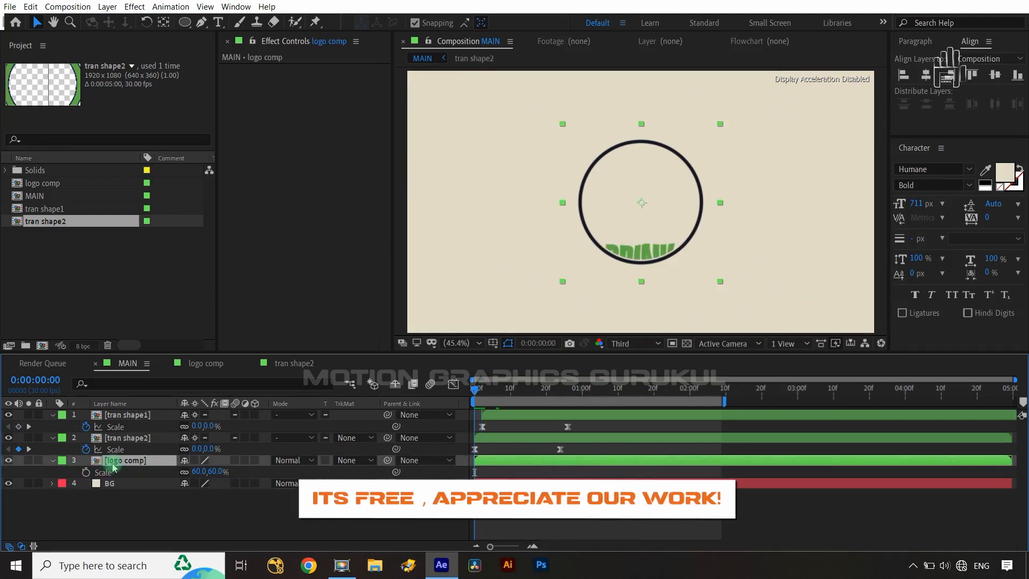
{"action": "left_click", "coordinate": [86, 472]}
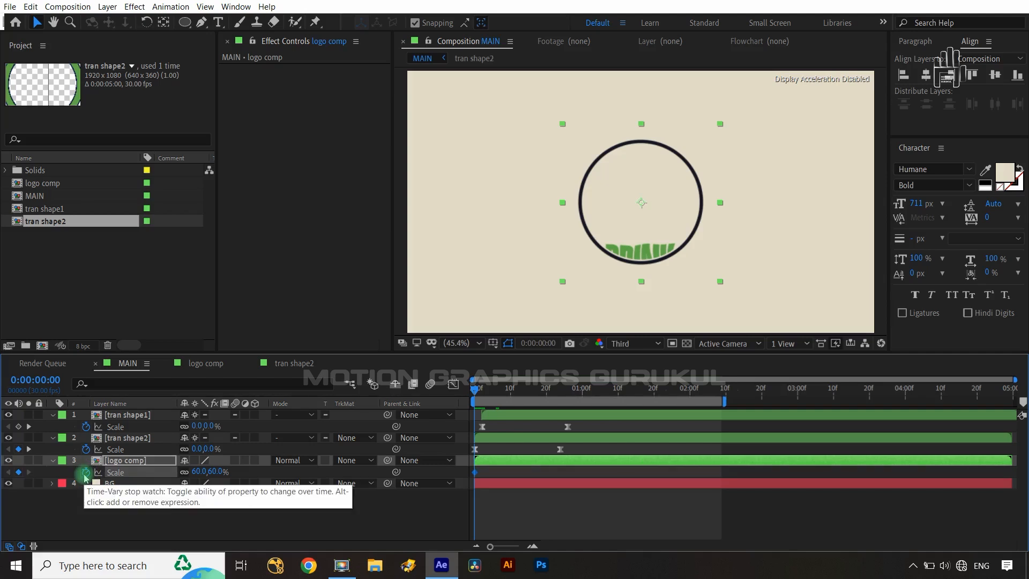
{"action": "left_click", "coordinate": [519, 423]}
{"action": "left_click_drag", "start_coordinate": [480, 395], "coordinate": [555, 483]}
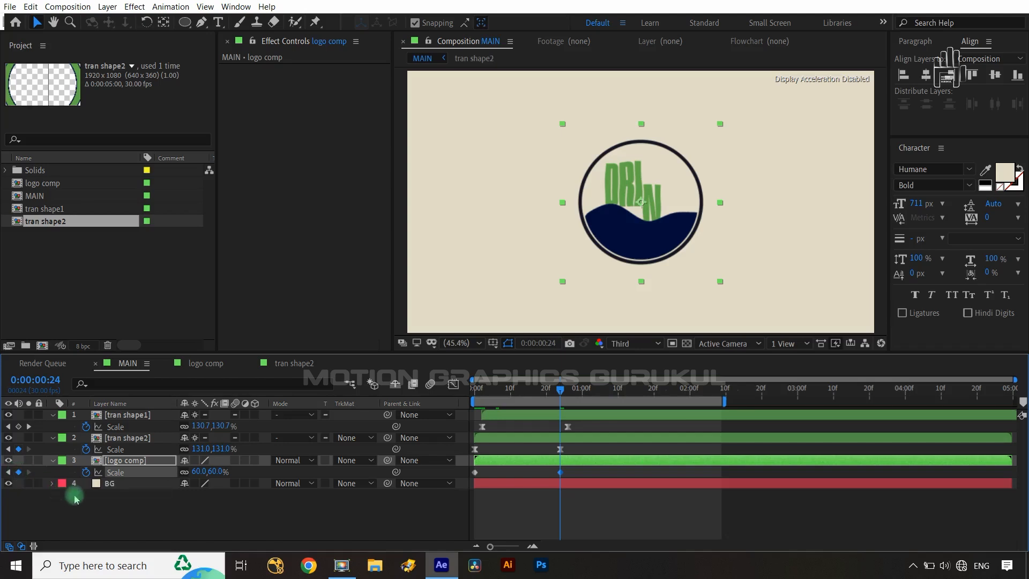
{"action": "key", "text": "shift+Page_Down"}
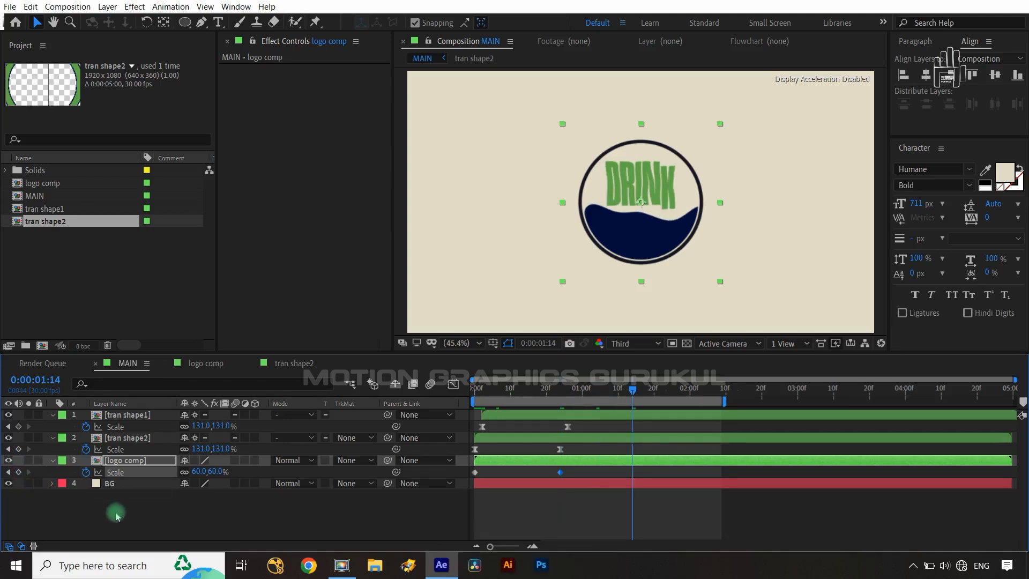
{"action": "key", "text": "ctrl+Left"}
{"action": "key", "text": "ctrl+Left"}
{"action": "key", "text": "ctrl+Left"}
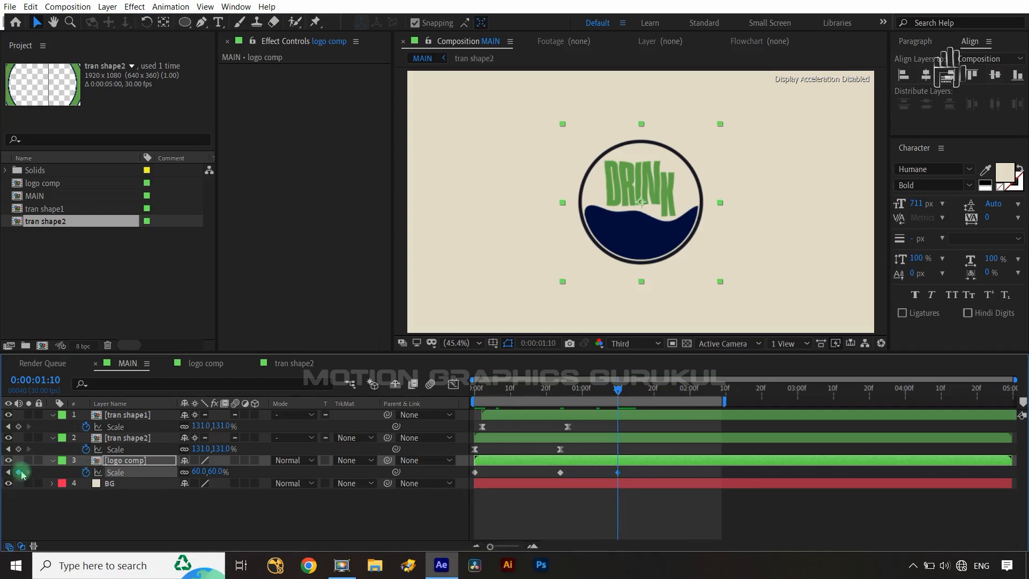
Set logo comp's Scale to just over 100% at 0:00:00:24 and to 0% at the start of the timeline.
{"action": "left_click_drag", "start_coordinate": [622, 398], "coordinate": [560, 397]}
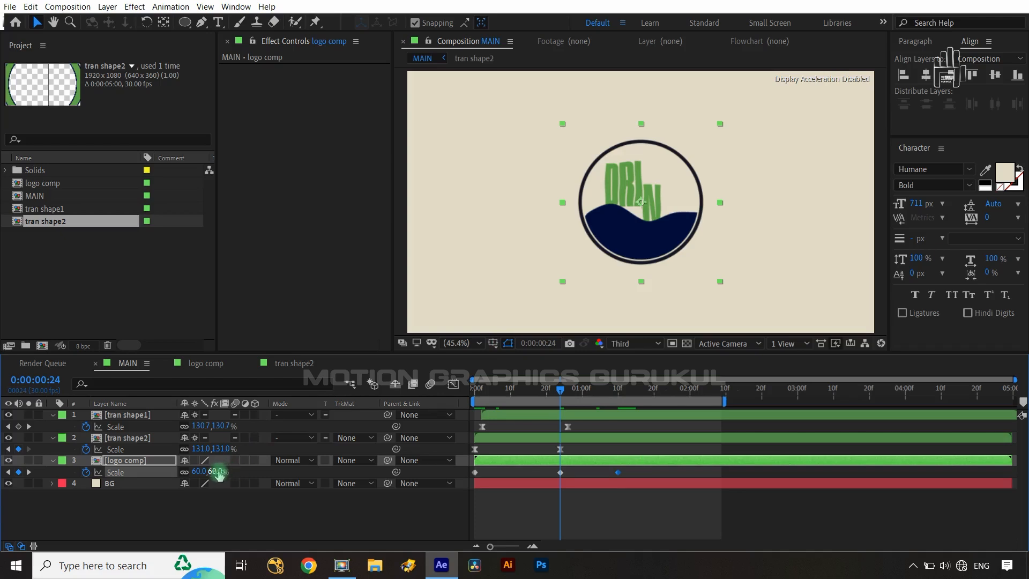
{"action": "left_click_drag", "start_coordinate": [220, 474], "coordinate": [248, 471]}
{"action": "left_click_drag", "start_coordinate": [550, 389], "coordinate": [457, 406]}
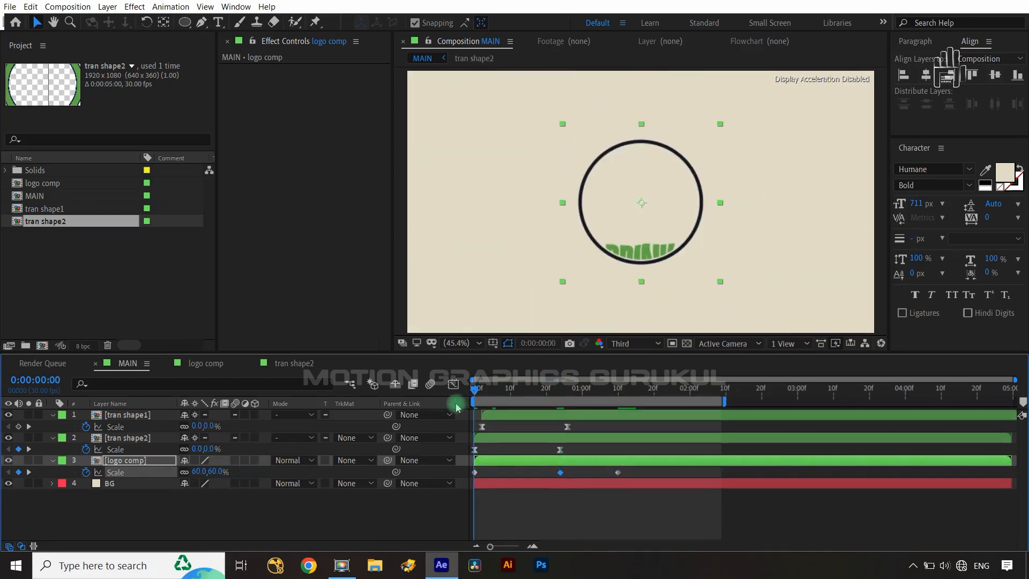
{"action": "left_click", "coordinate": [216, 471]}
{"action": "type", "text": "0"}
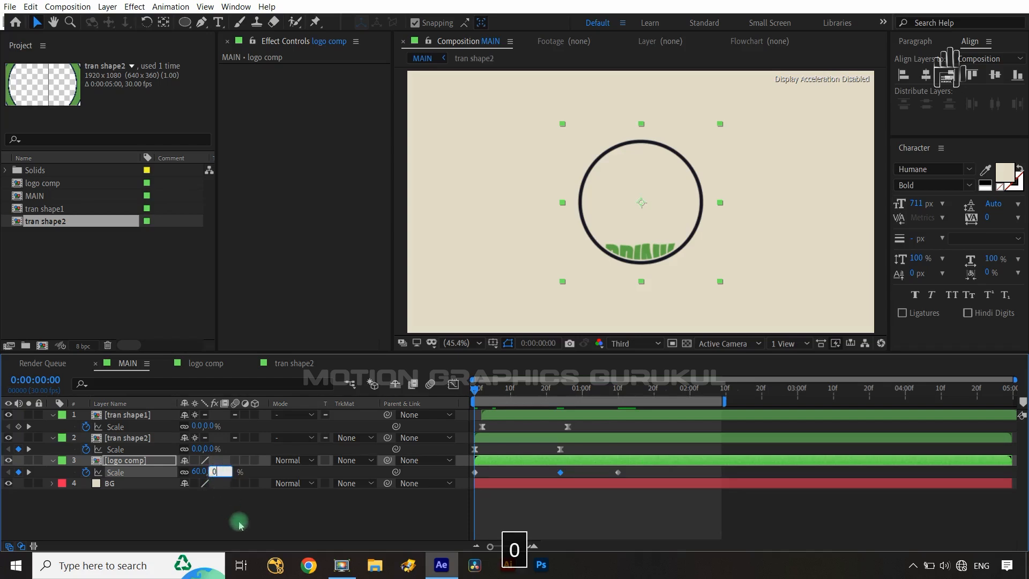
{"action": "left_click", "coordinate": [237, 523]}
Easy-ease logo comp's three Scale keyframes and reshape the value curve with a steep start and a steeper drop into the last keyframe.
{"action": "left_click_drag", "start_coordinate": [636, 470], "coordinate": [445, 478]}
{"action": "key", "text": "F9"}
{"action": "left_click", "coordinate": [454, 382]}
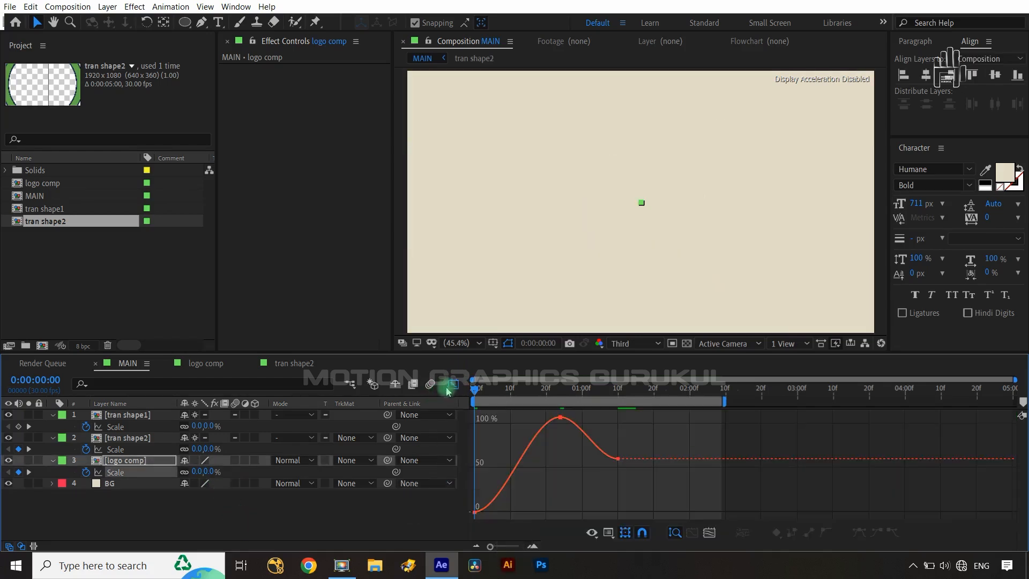
{"action": "left_click", "coordinate": [474, 512]}
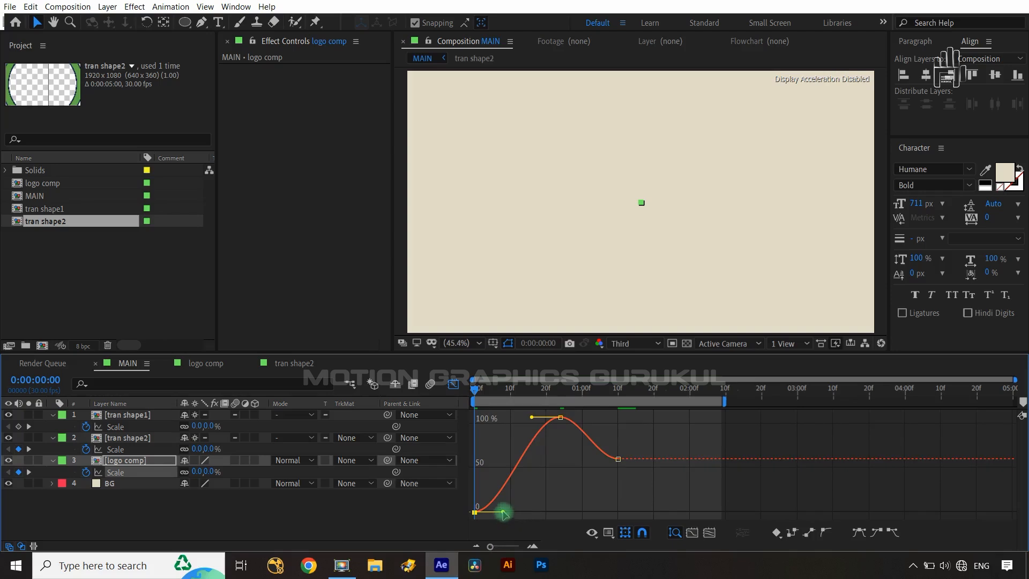
{"action": "left_click_drag", "start_coordinate": [503, 513], "coordinate": [473, 433]}
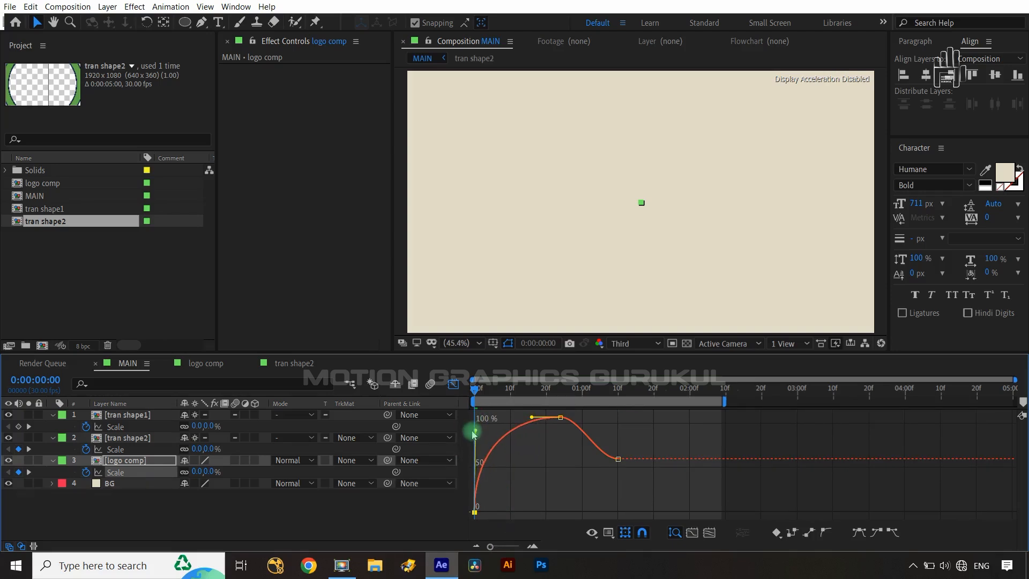
{"action": "left_click_drag", "start_coordinate": [633, 429], "coordinate": [605, 441]}
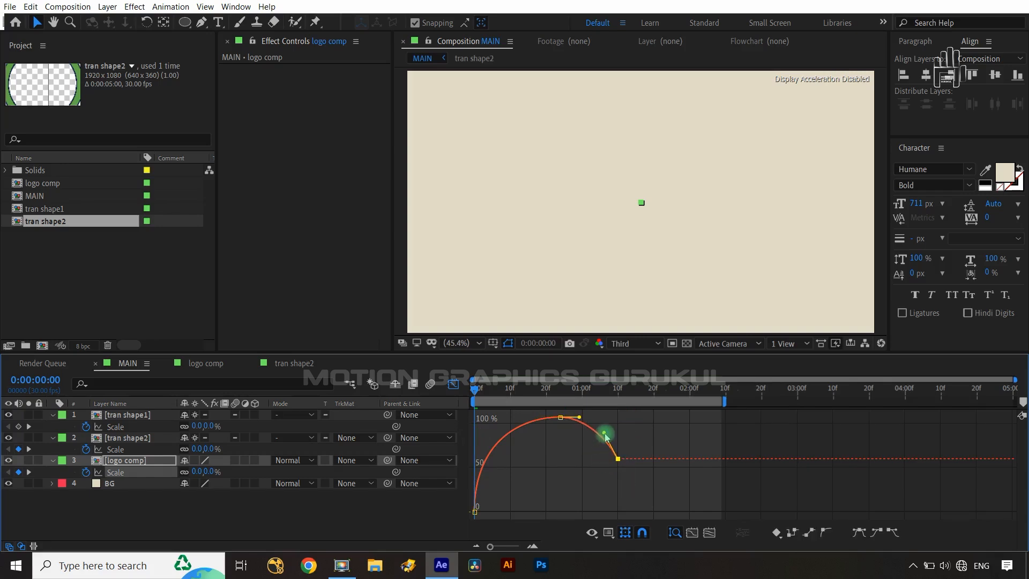
Preview the logo pop-in and tighten its timing, with logo comp's last two Scale keyframes at about 0:00:00:16 and 0:00:00:27.
{"action": "left_click", "coordinate": [453, 383]}
{"action": "left_click", "coordinate": [388, 508]}
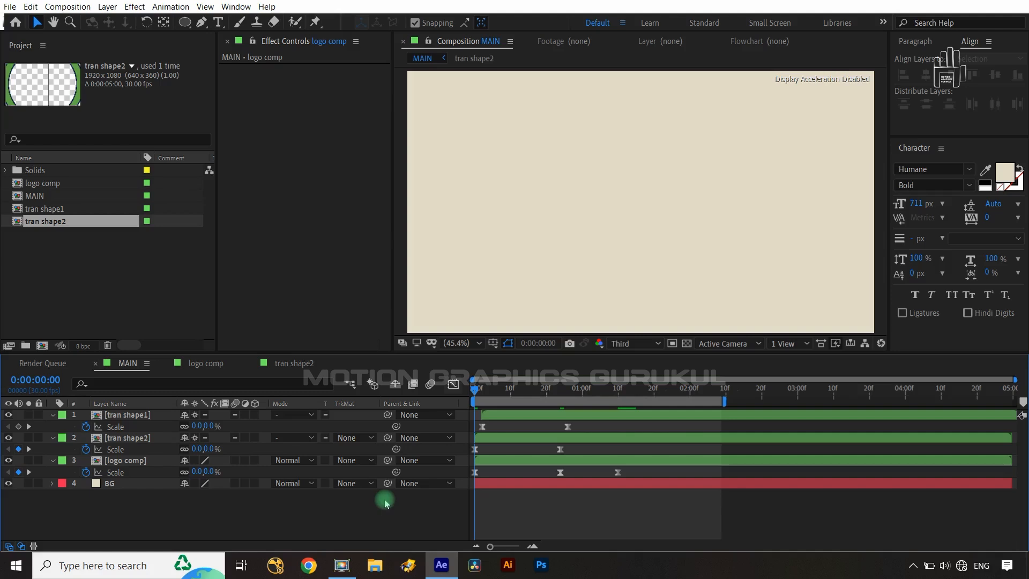
{"action": "key", "text": "space"}
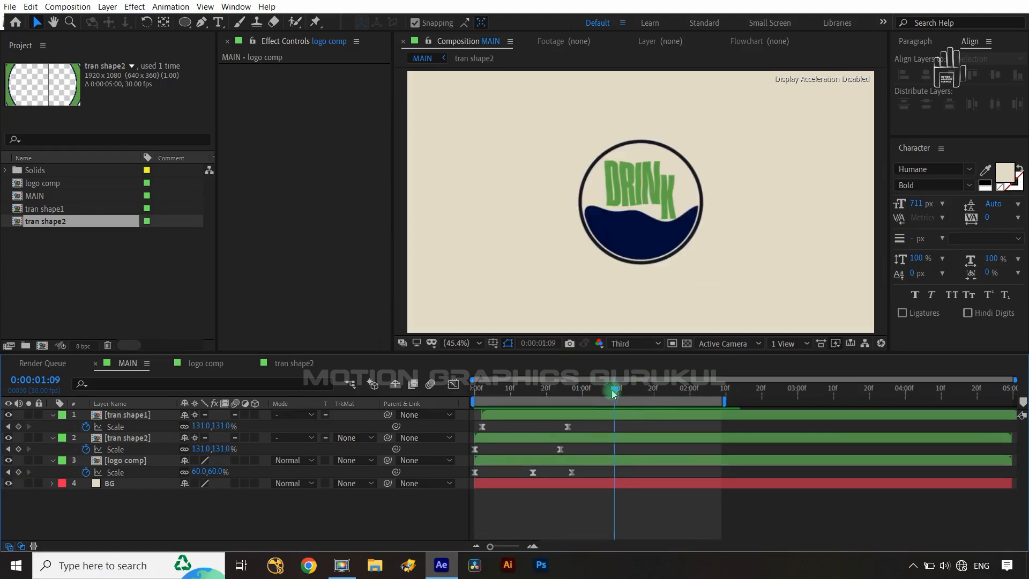
{"action": "left_click_drag", "start_coordinate": [614, 394], "coordinate": [539, 408]}
{"action": "left_click", "coordinate": [321, 504]}
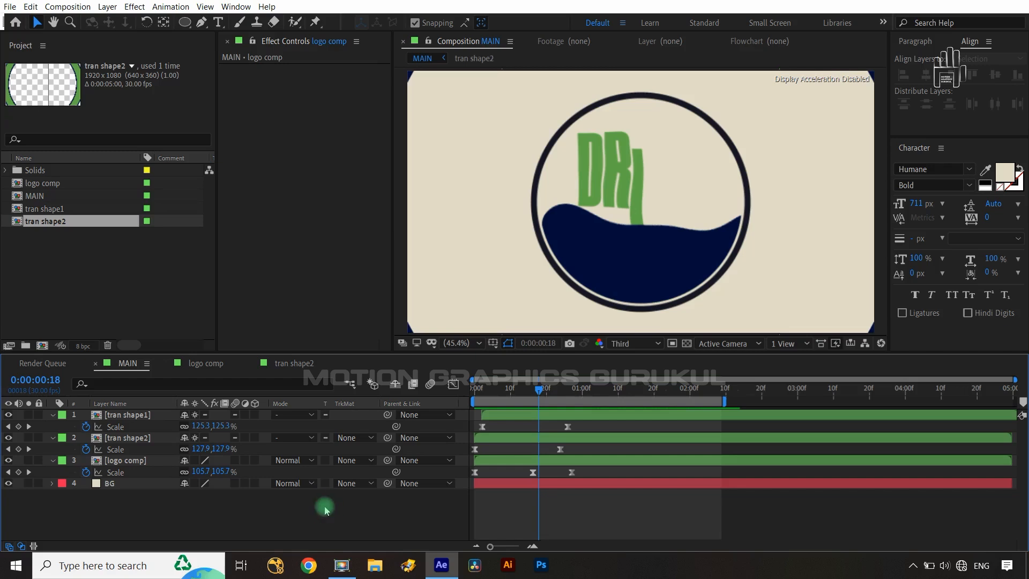
Duplicate the BG layer and place the copy, renamed effect, above all other layers in MAIN.
{"action": "left_click", "coordinate": [152, 485]}
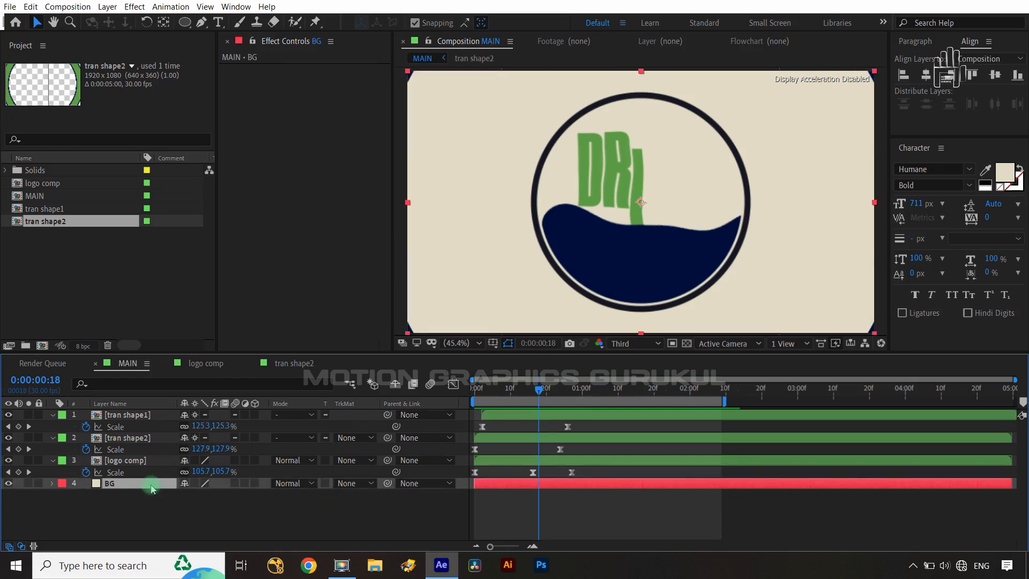
{"action": "key", "text": "ctrl+d"}
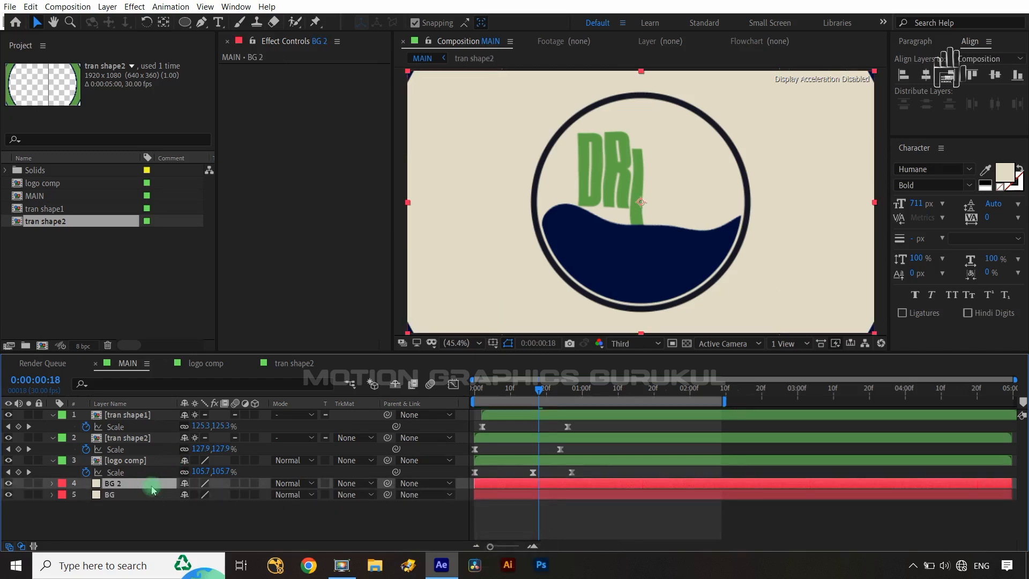
{"action": "key", "text": "Return"}
{"action": "type", "text": "effect"}
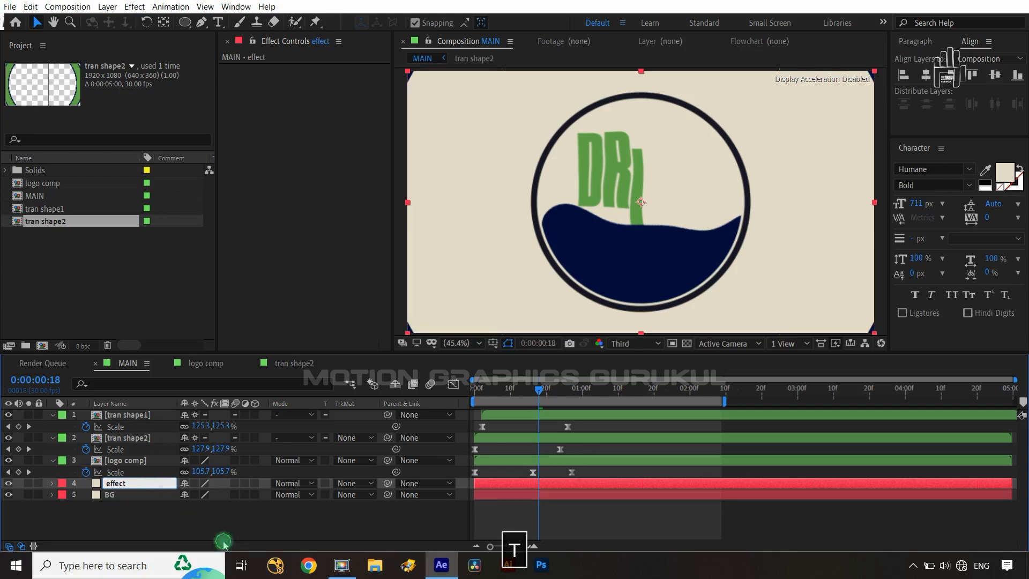
{"action": "key", "text": "Return"}
{"action": "left_click_drag", "start_coordinate": [152, 483], "coordinate": [143, 414]}
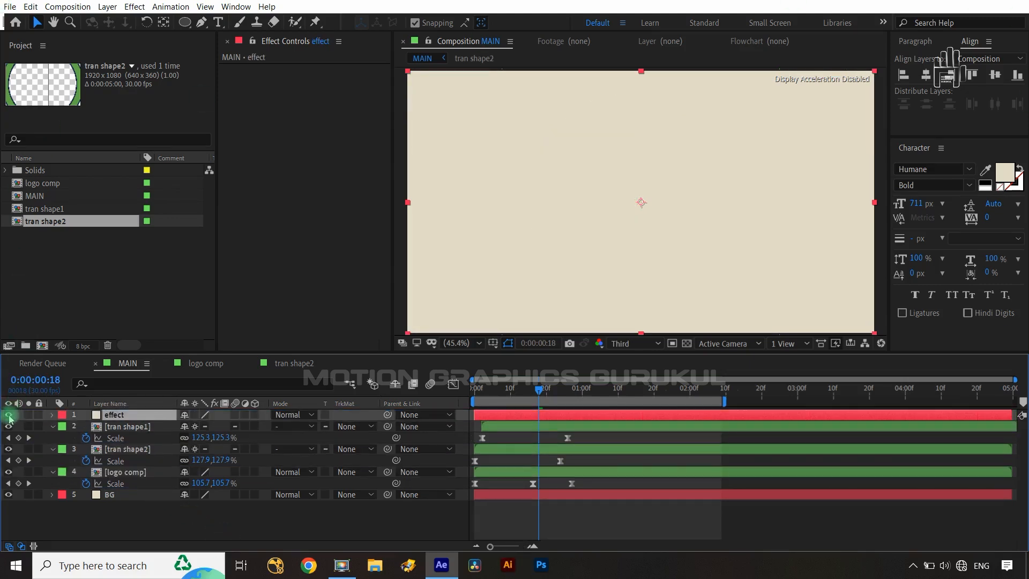
Apply the CC Bubbles effect to the effect layer, keeping the layer hidden during setup and showing it to check the bubbles.
{"action": "left_click", "coordinate": [8, 416]}
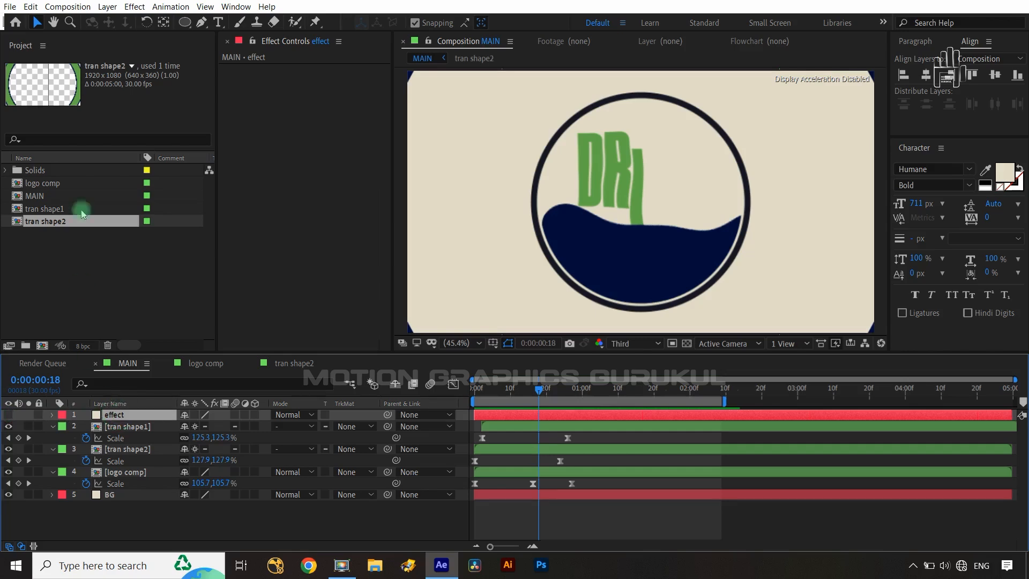
{"action": "left_click", "coordinate": [135, 6]}
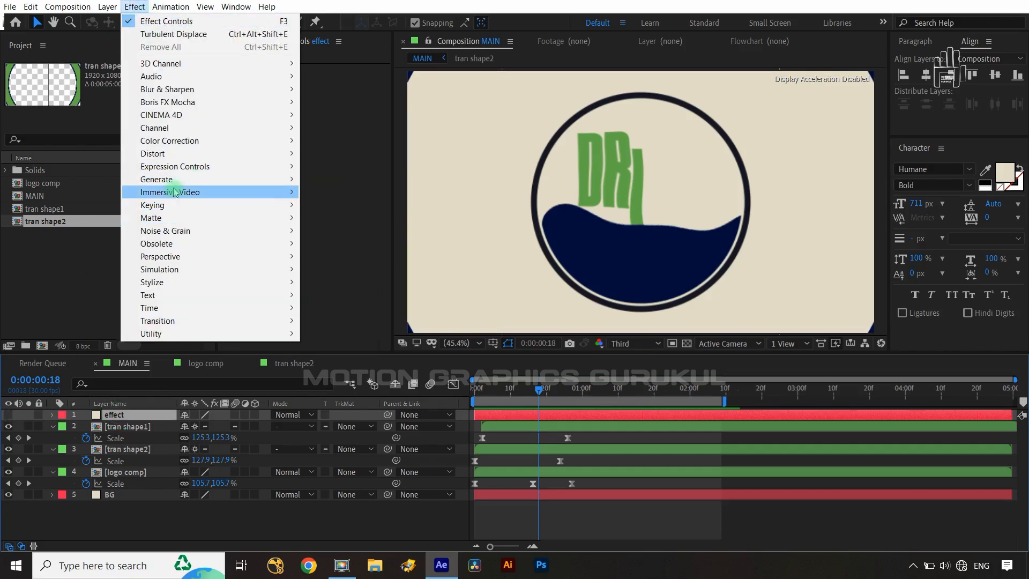
{"action": "mouse_move", "coordinate": [177, 269]}
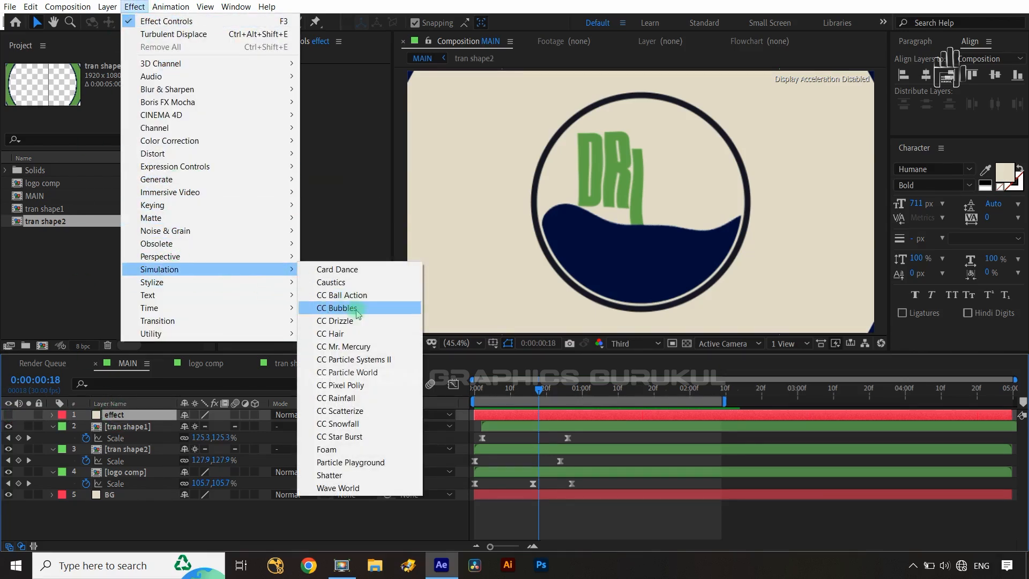
{"action": "left_click", "coordinate": [337, 308]}
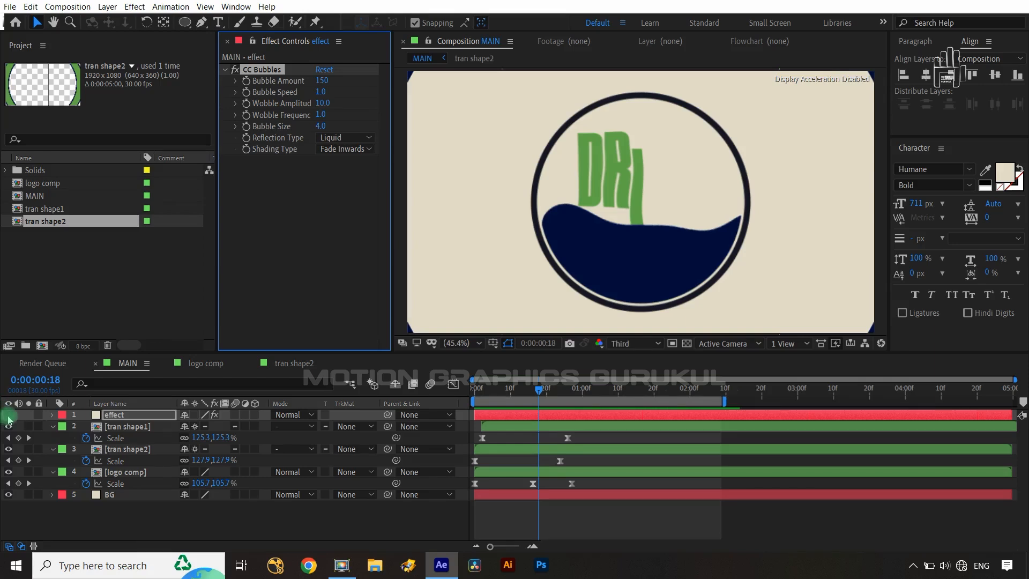
{"action": "left_click", "coordinate": [8, 415]}
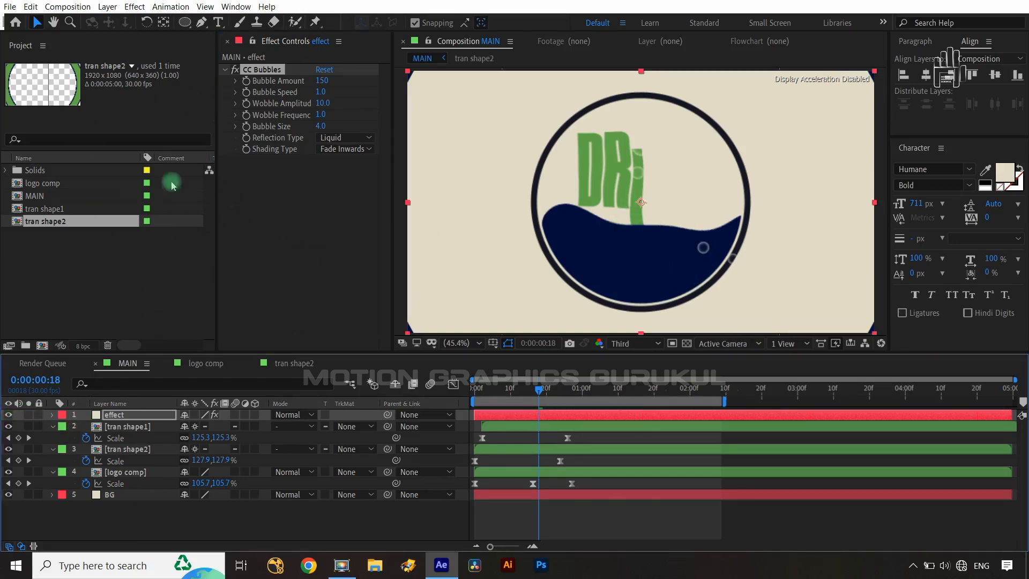
Hide the effect layer and add Glow, sampling the logo's navy for Color A and the cream background for Color B.
{"action": "left_click", "coordinate": [8, 416]}
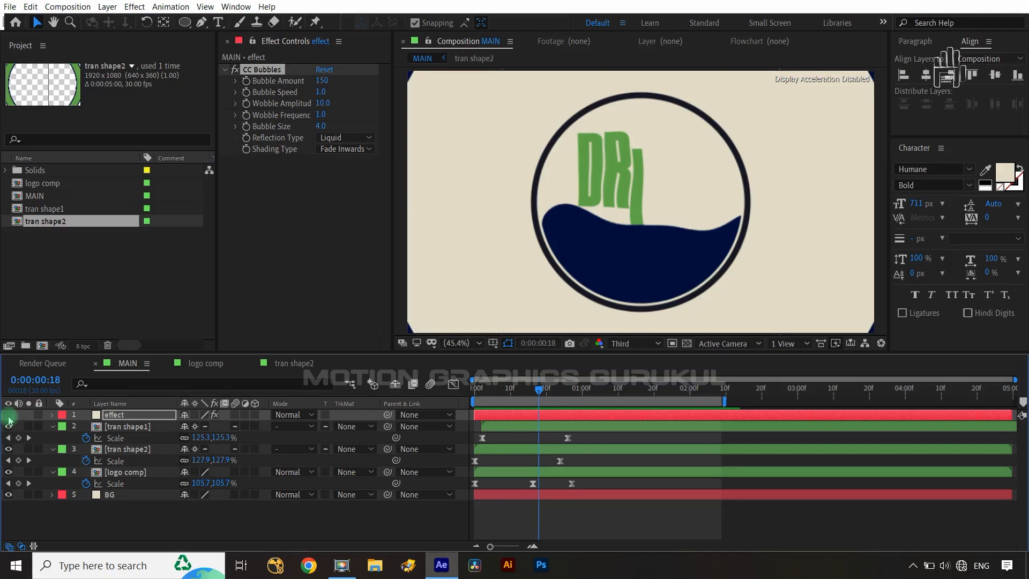
{"action": "left_click", "coordinate": [135, 6]}
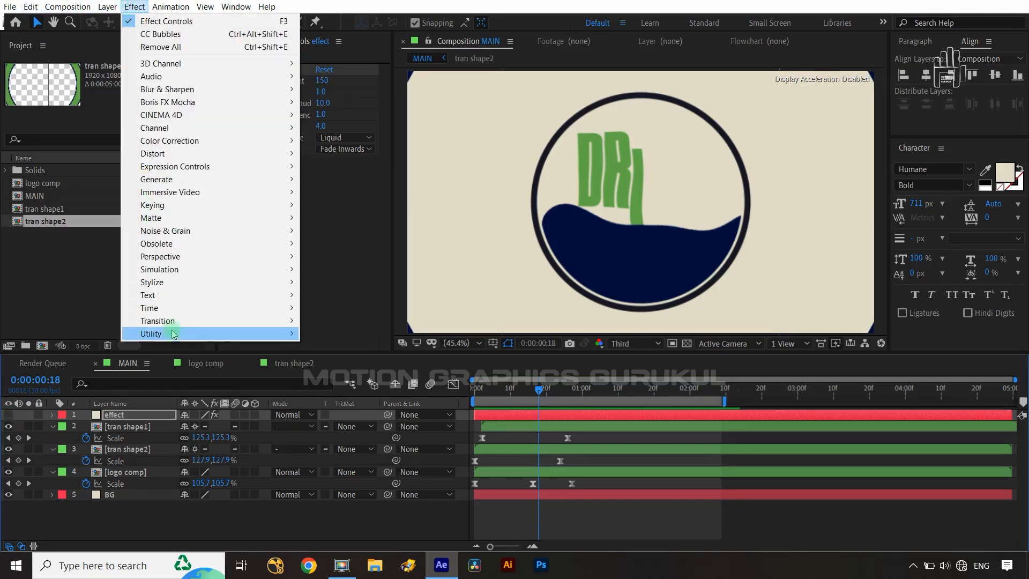
{"action": "mouse_move", "coordinate": [172, 283]}
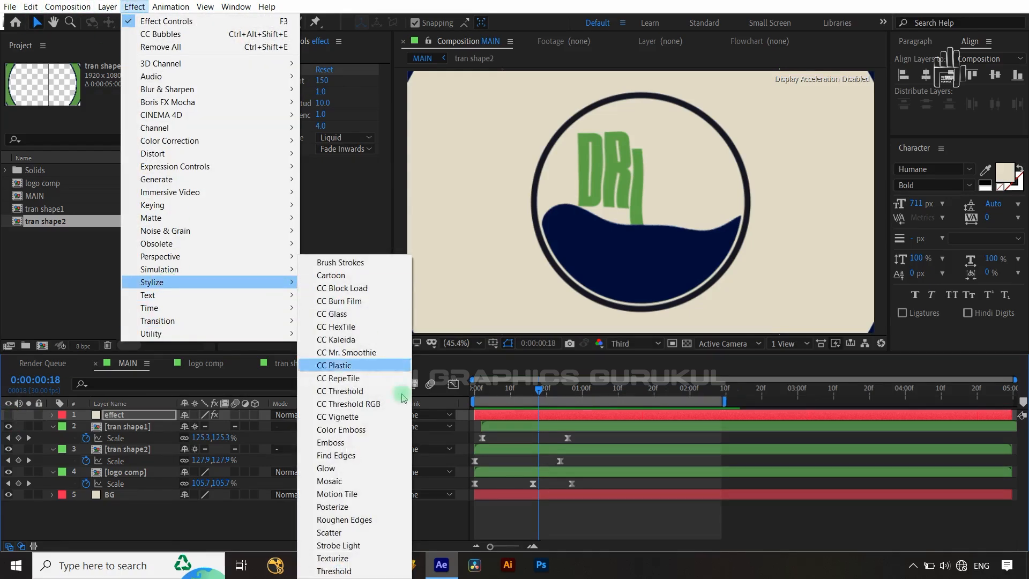
{"action": "left_click", "coordinate": [362, 474]}
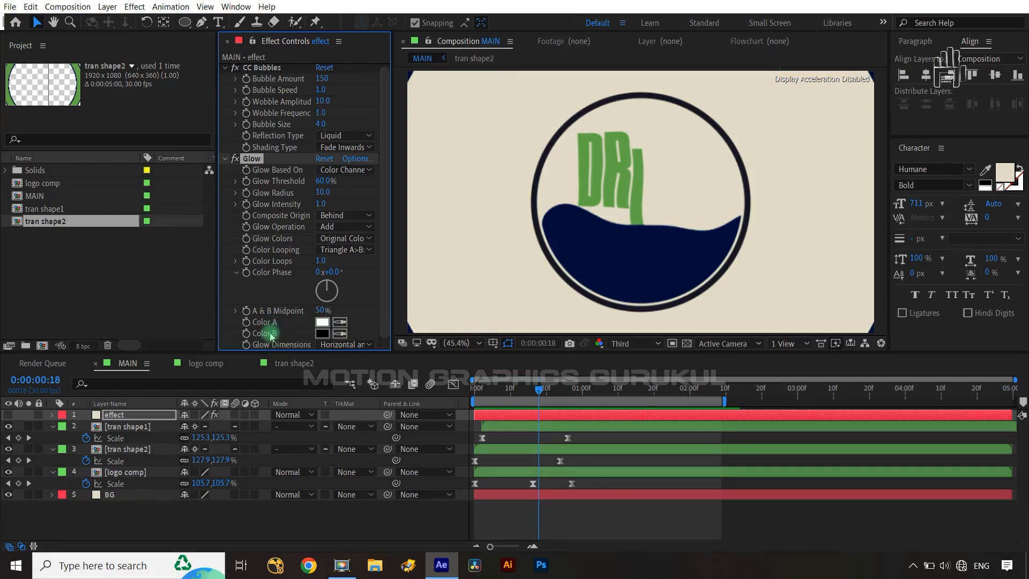
{"action": "left_click", "coordinate": [610, 257]}
{"action": "left_click", "coordinate": [341, 333]}
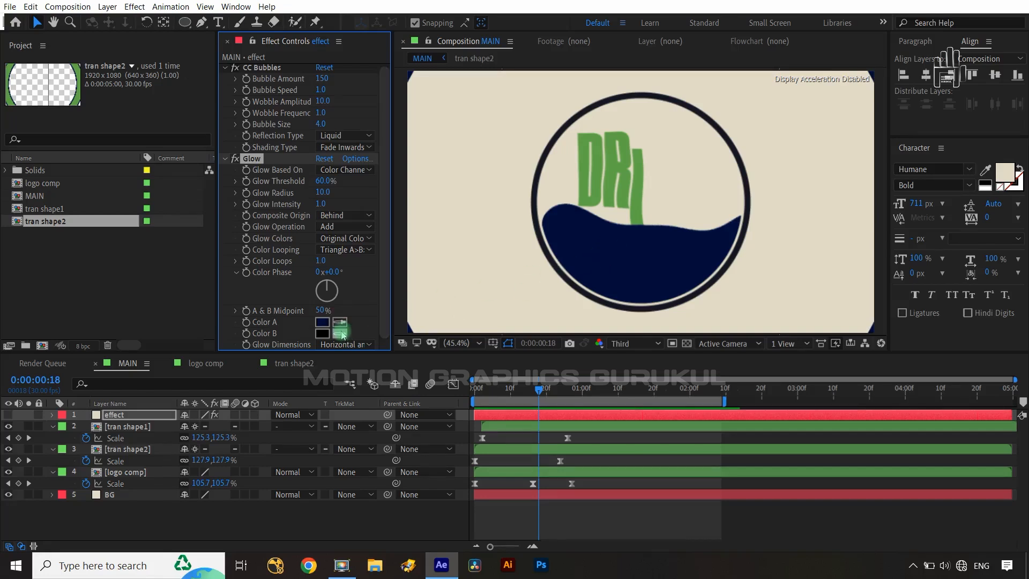
{"action": "left_click", "coordinate": [555, 190]}
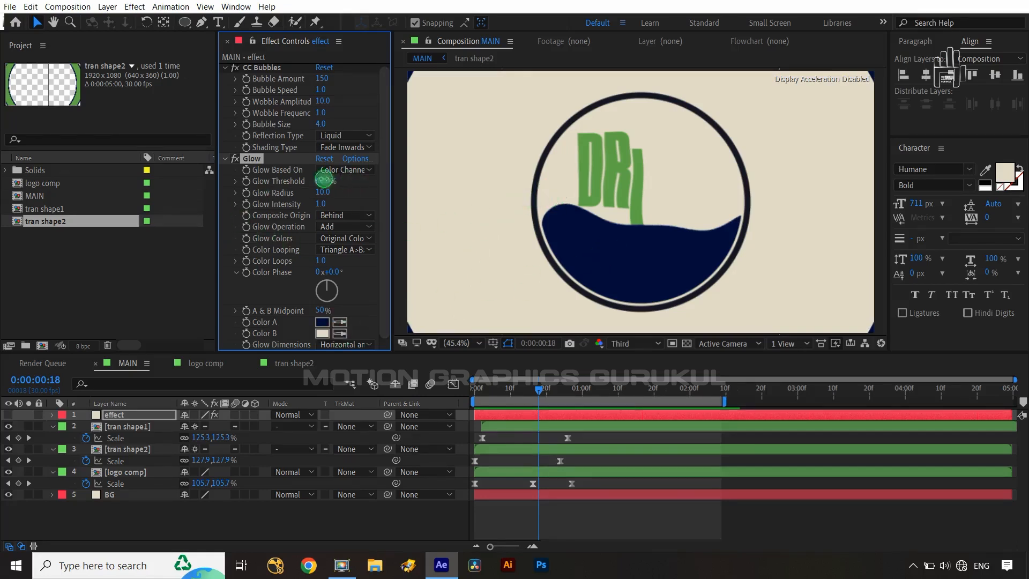
Set the Glow Threshold to 2% and the Glow Radius to 50.
{"action": "type", "text": "2.0"}
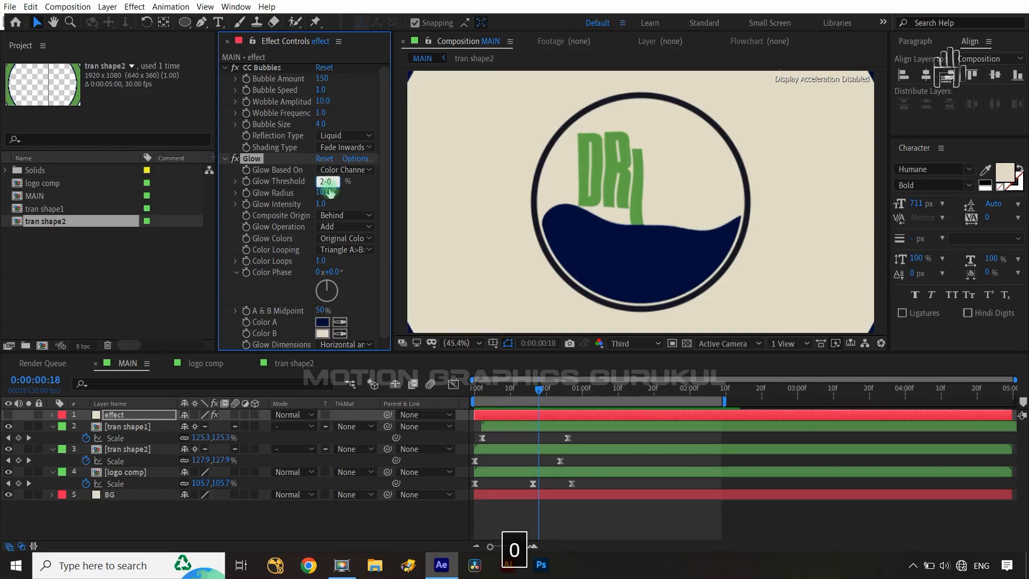
{"action": "key", "text": "BackSpace"}
{"action": "type", "text": "0"}
{"action": "left_click", "coordinate": [314, 196]}
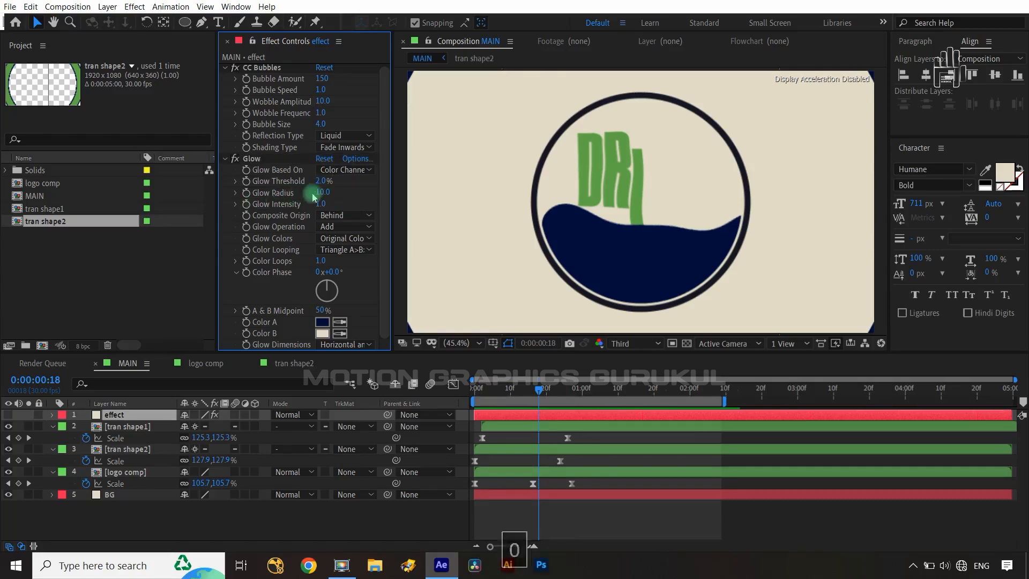
{"action": "left_click", "coordinate": [322, 193]}
{"action": "type", "text": "50"}
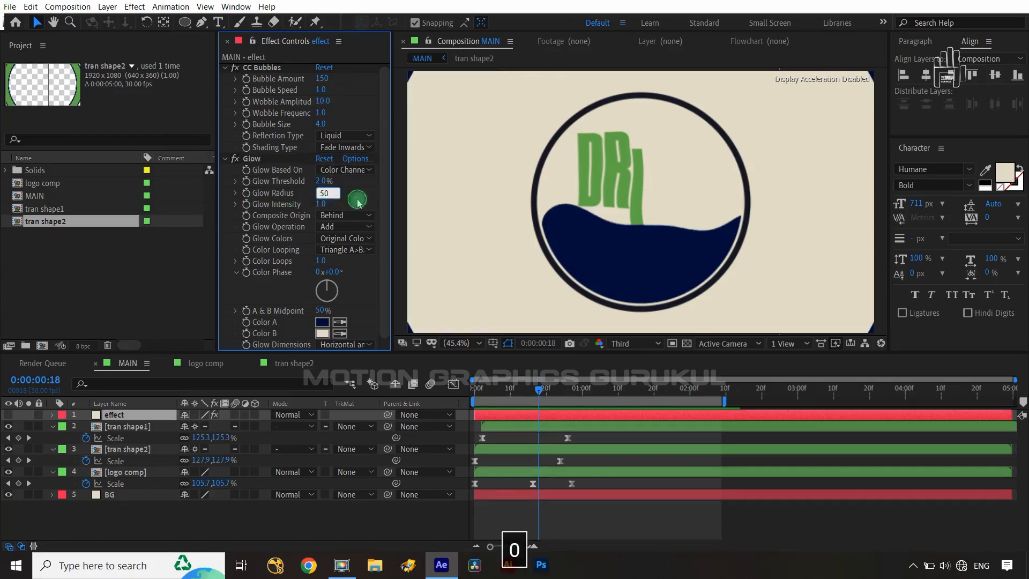
{"action": "left_click", "coordinate": [357, 200]}
Switch Glow Colors to A & B Colors, with cream as Color A and navy as Color B, and show the effect layer.
{"action": "left_click", "coordinate": [287, 237]}
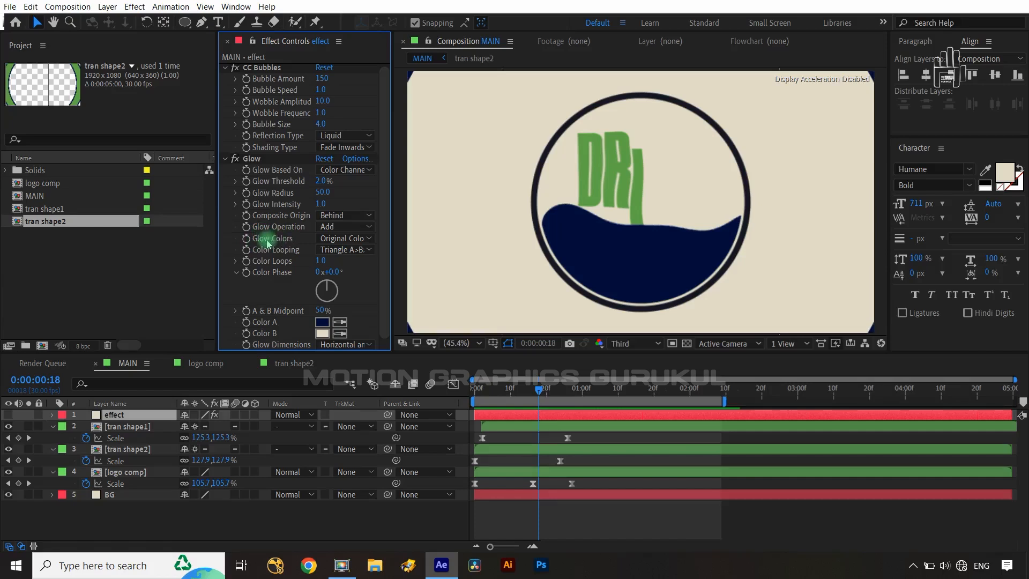
{"action": "left_click", "coordinate": [350, 243]}
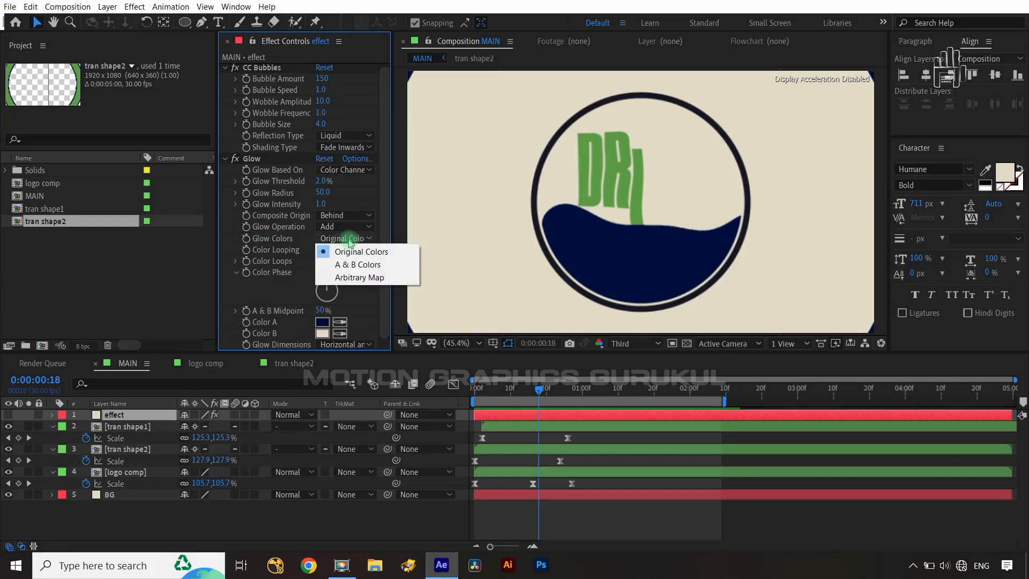
{"action": "left_click", "coordinate": [351, 264]}
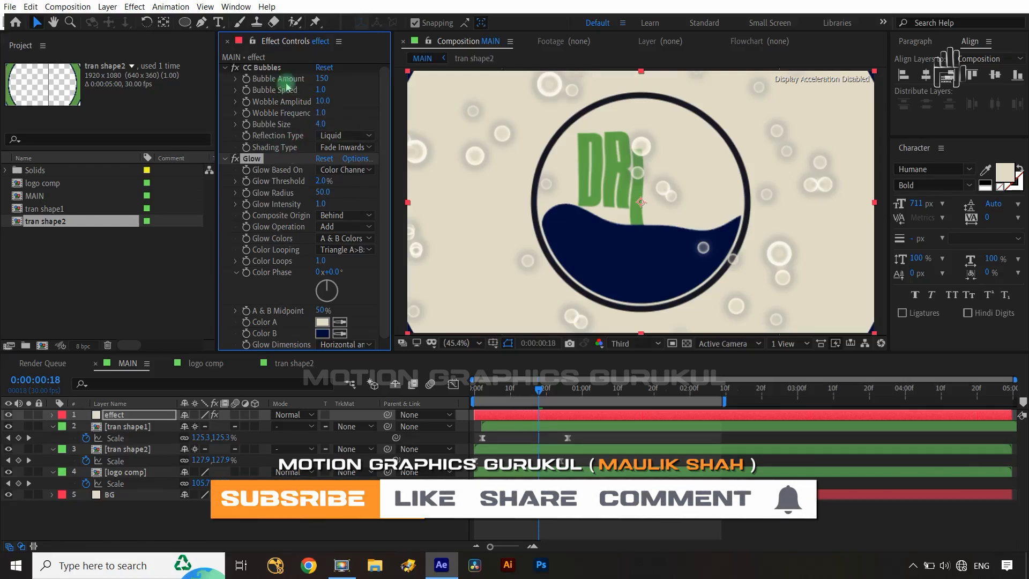
Set the CC Bubbles Bubble Amount to 100 and Bubble Speed to 3.
{"action": "type", "text": "100"}
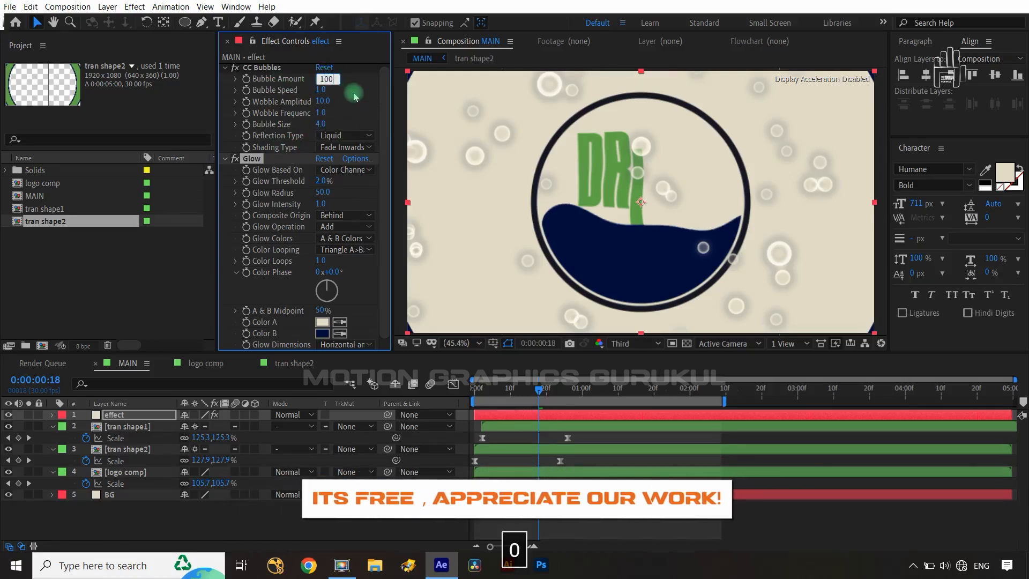
{"action": "left_click", "coordinate": [306, 97]}
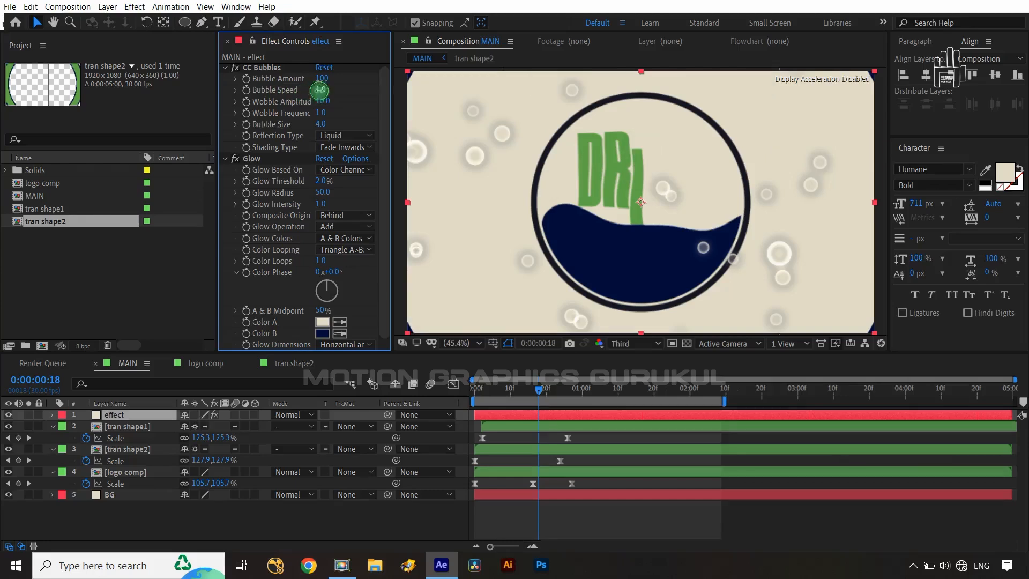
{"action": "type", "text": "3"}
{"action": "left_click", "coordinate": [356, 100]}
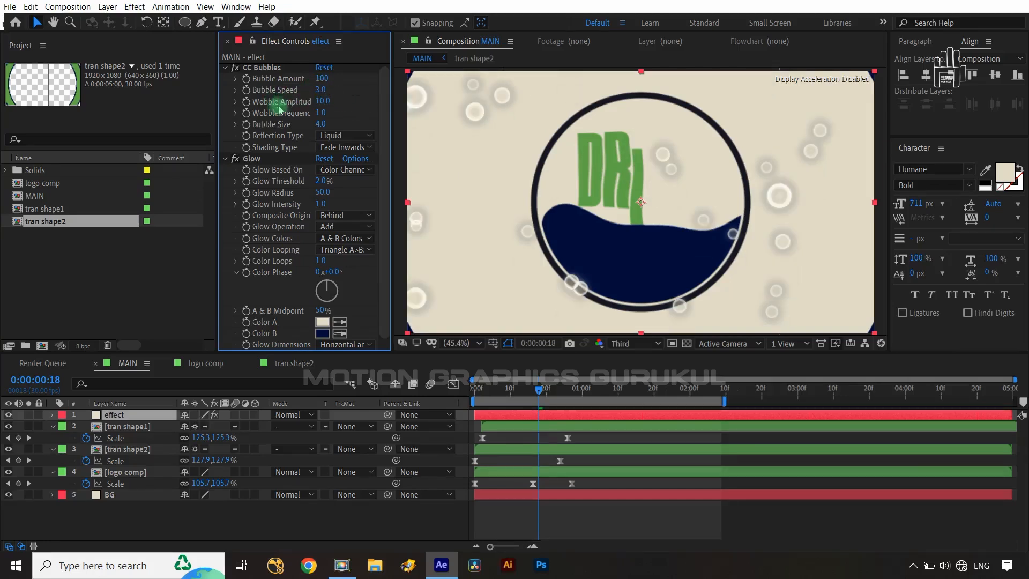
Set the bubbles' Wobble Amplitude to 13 and Wobble Frequency to 2.
{"action": "left_click", "coordinate": [323, 102]}
{"action": "type", "text": "1"}
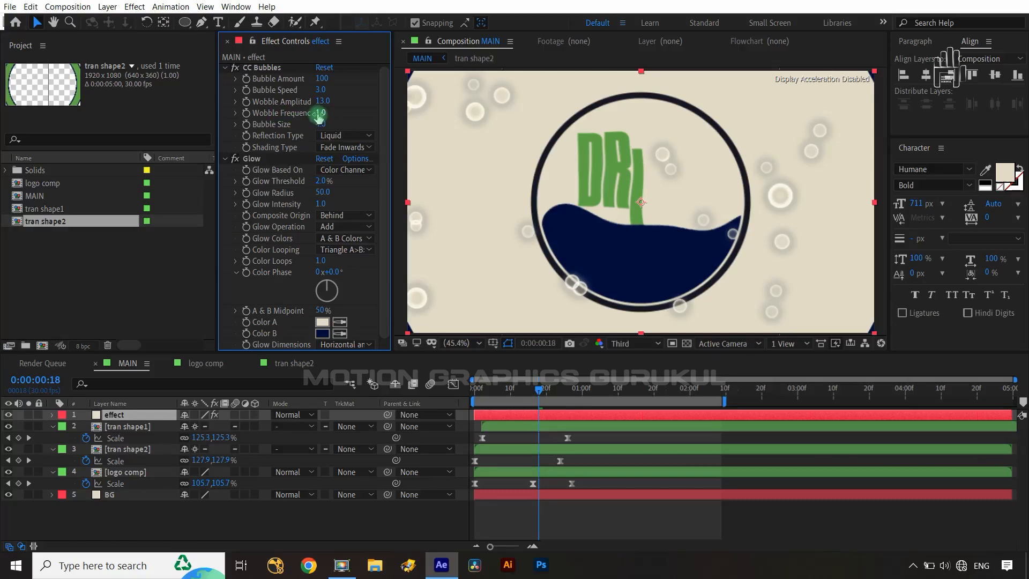
{"action": "type", "text": "2"}
{"action": "left_click", "coordinate": [350, 113]}
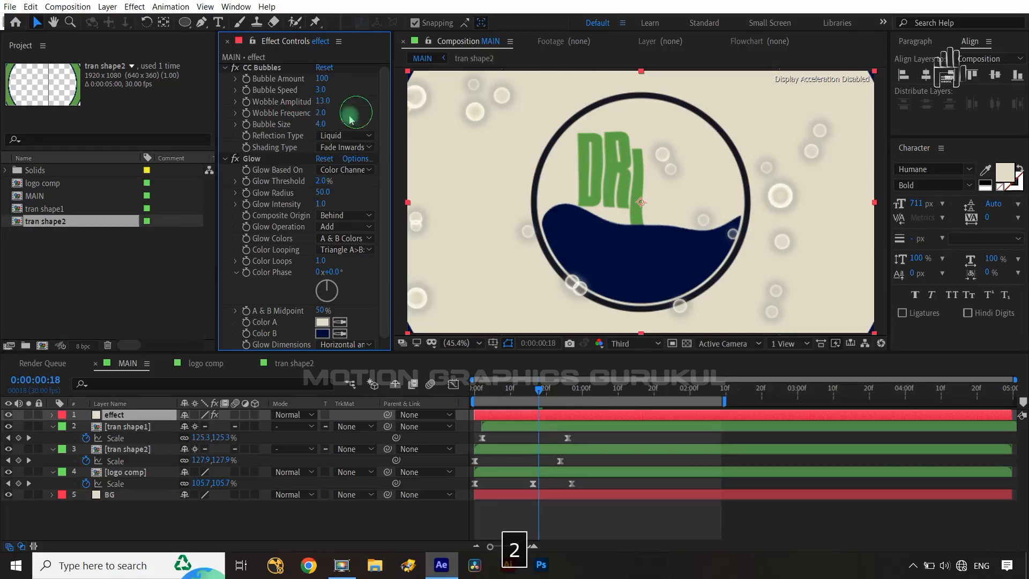
Set the CC Bubbles Bubble Size to 6.
{"action": "left_click", "coordinate": [324, 125]}
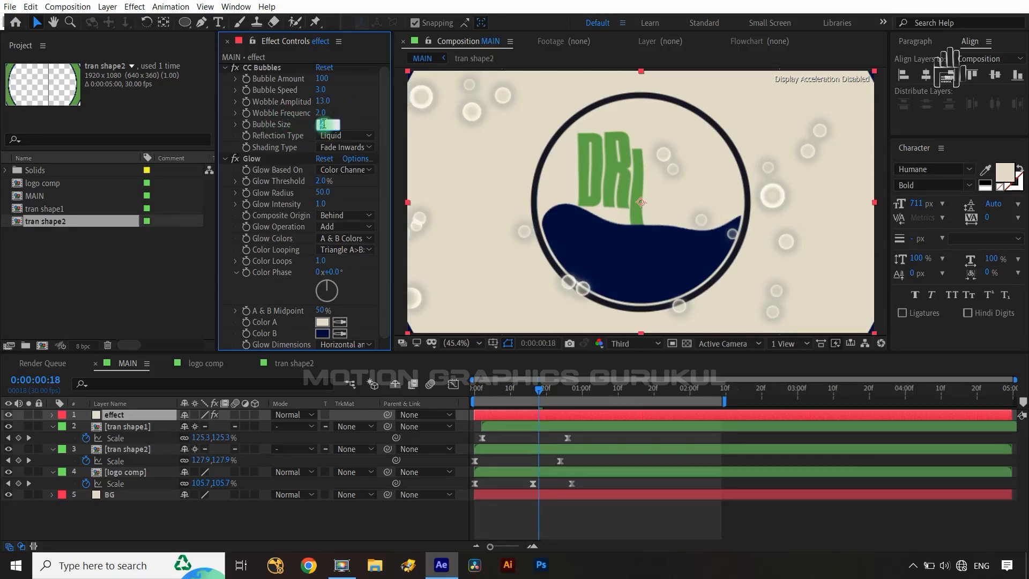
{"action": "type", "text": "6"}
{"action": "left_click", "coordinate": [394, 165]}
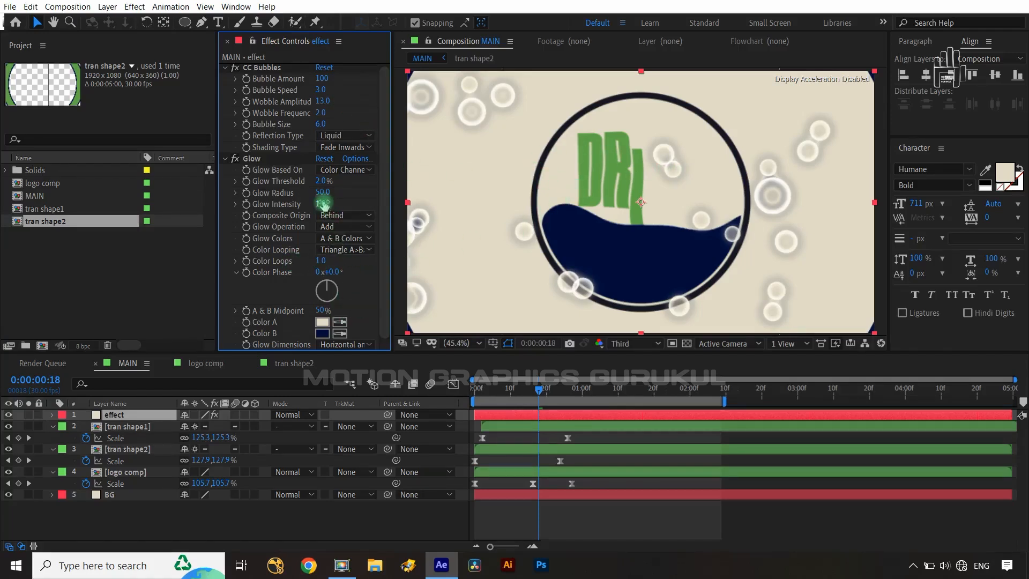
Lower the Glow Intensity to 0.6 and set the Bubble Size to 4.
{"action": "key", "text": "BackSpace"}
{"action": "type", "text": ".6"}
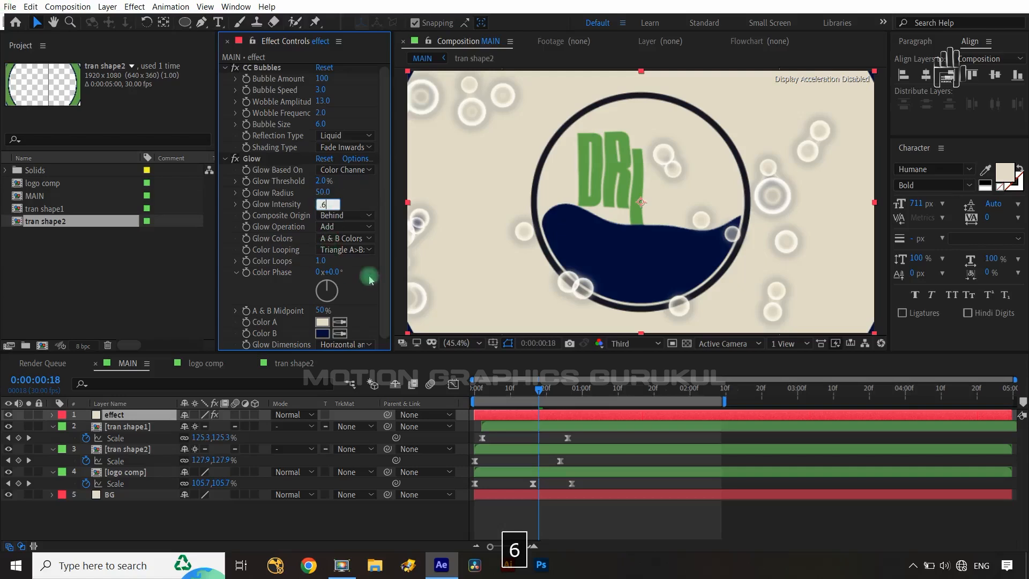
{"action": "left_click", "coordinate": [363, 275]}
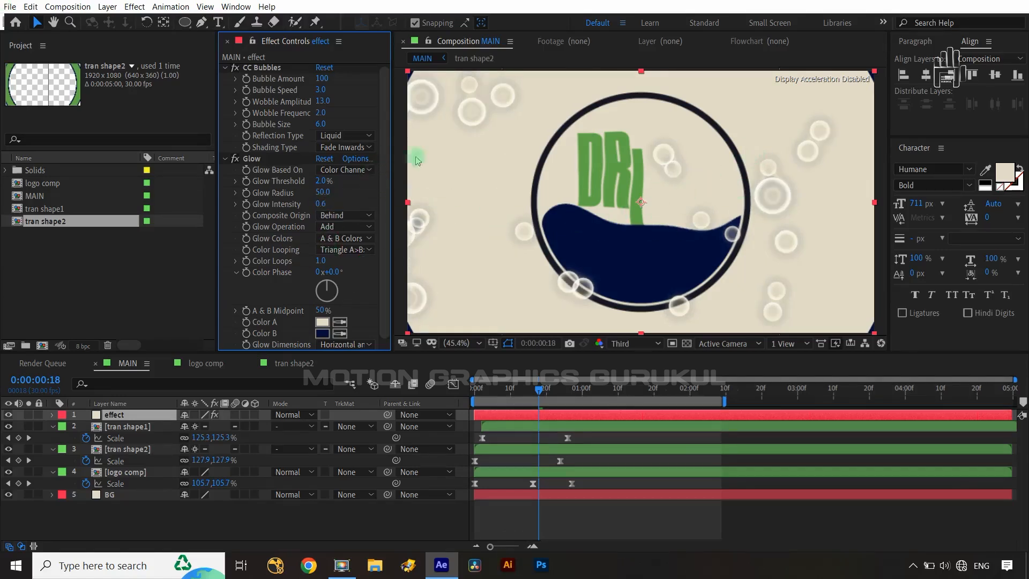
{"action": "scroll", "coordinate": [337, 117], "scroll_direction": "up", "scroll_amount": 1}
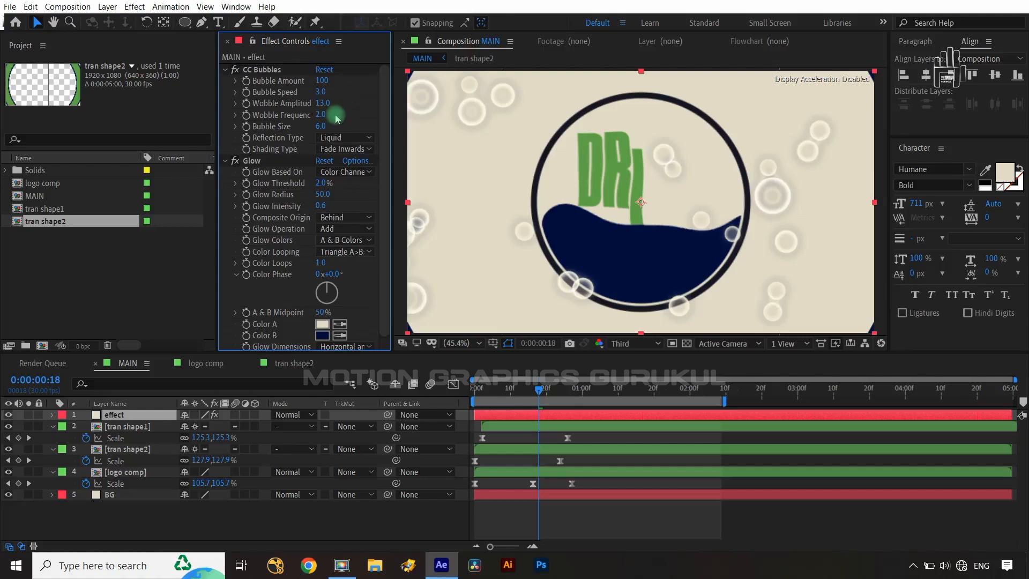
{"action": "type", "text": "4"}
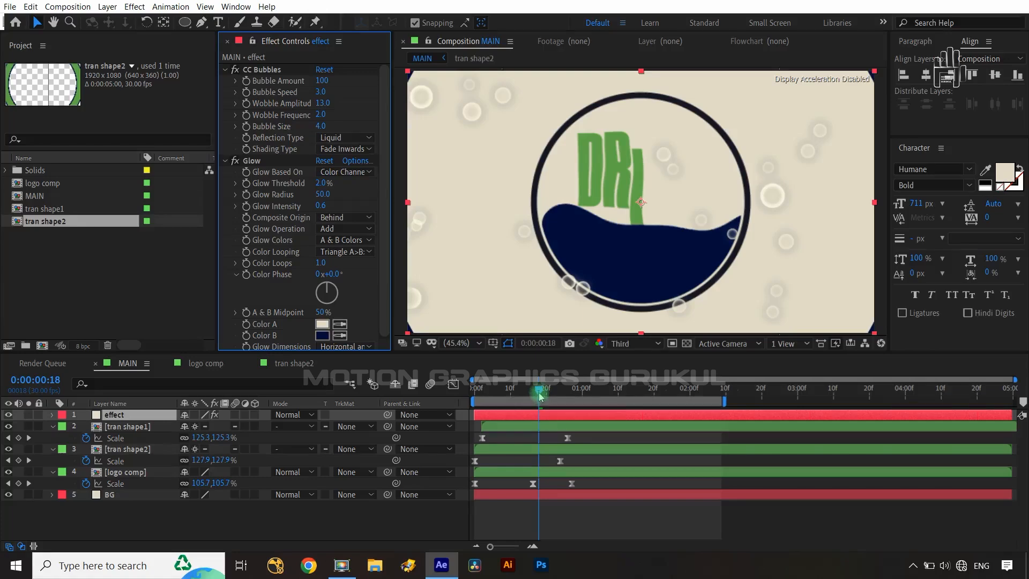
Preview the bubbles from the start of MAIN and end the work area at about 0:00:01:08.
{"action": "left_click_drag", "start_coordinate": [540, 396], "coordinate": [457, 395]}
{"action": "key", "text": "space"}
{"action": "key", "text": "n"}
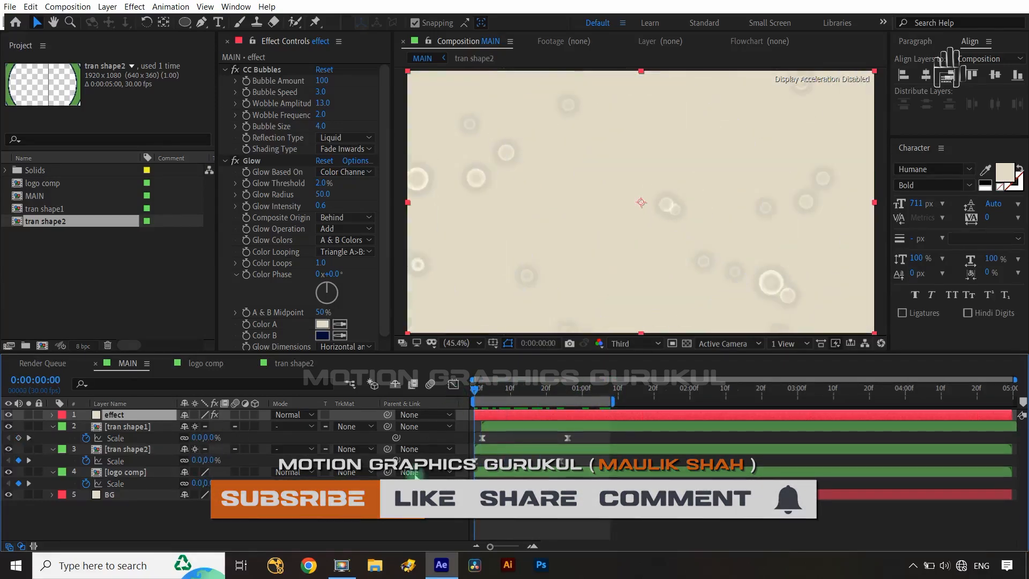
{"action": "left_click", "coordinate": [415, 509]}
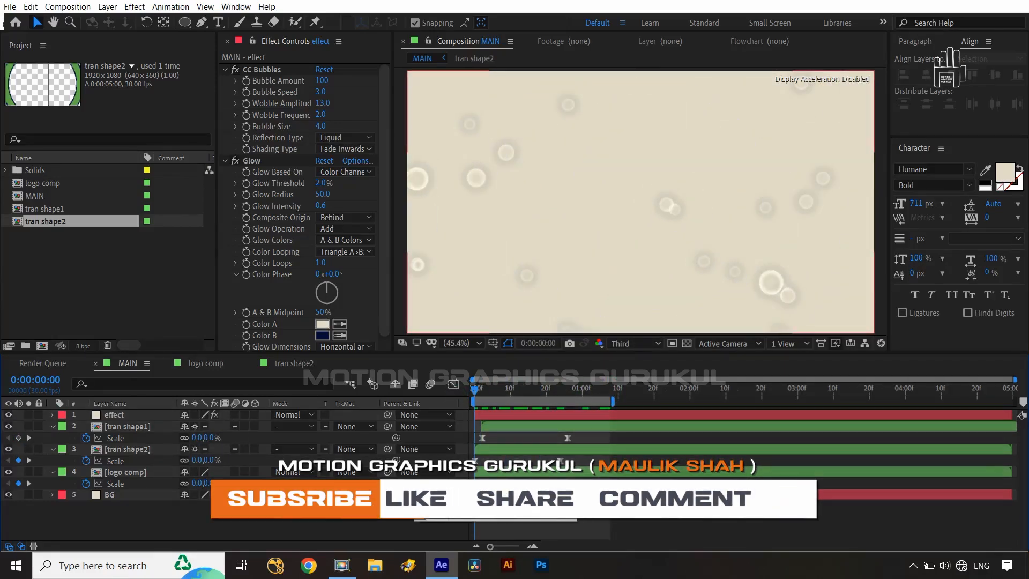